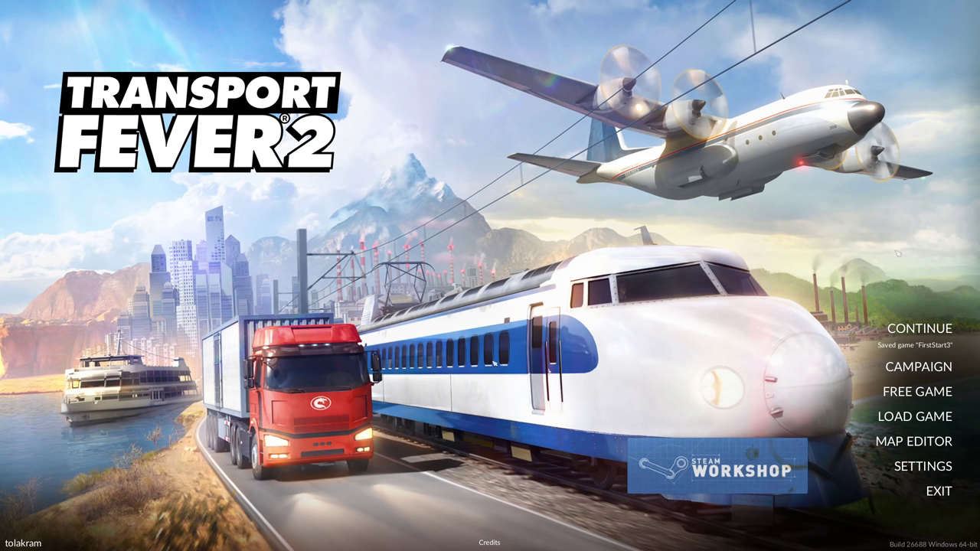
Step: Open the map editor and set up a small Temperate map with 1:2 format and the seed tolakram
left_click(915, 442)
left_click(378, 197)
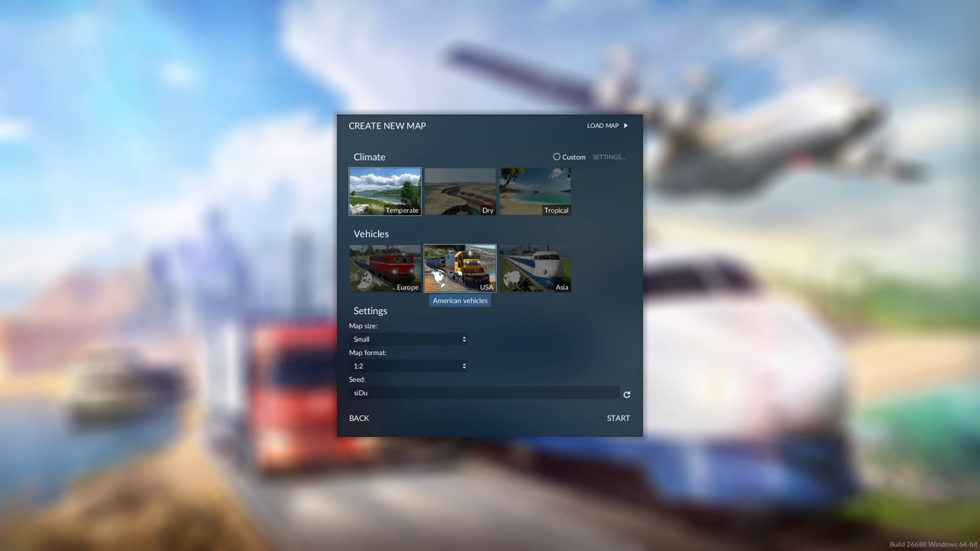
left_click(463, 340)
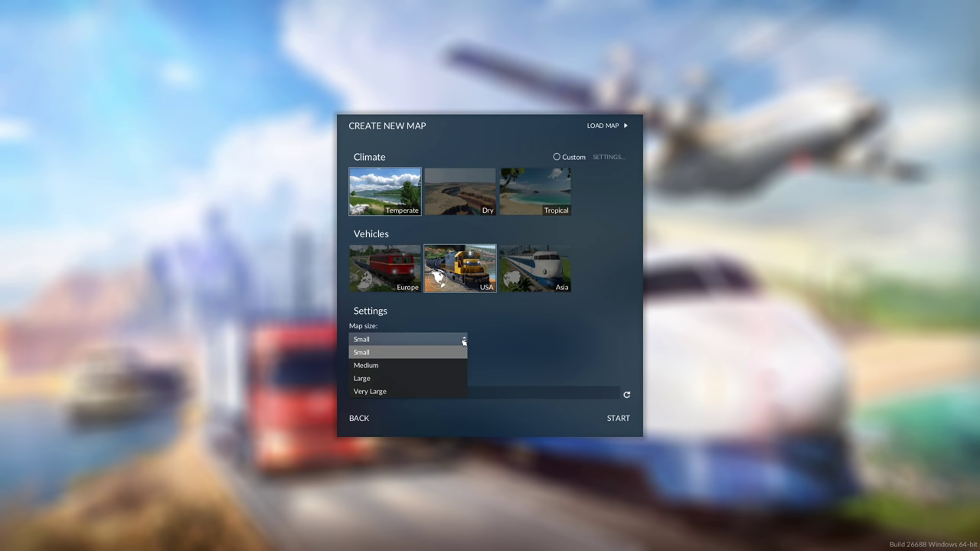
left_click(463, 340)
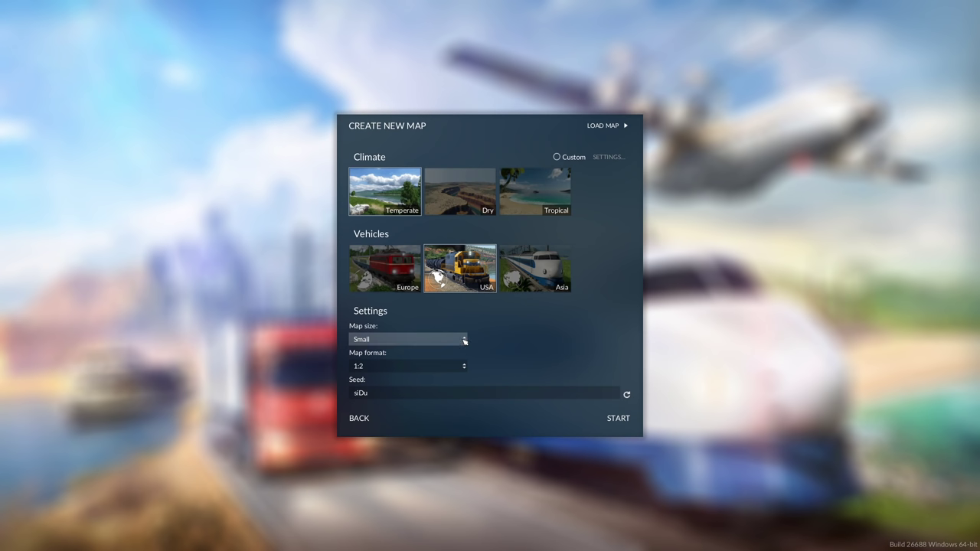
left_click(464, 367)
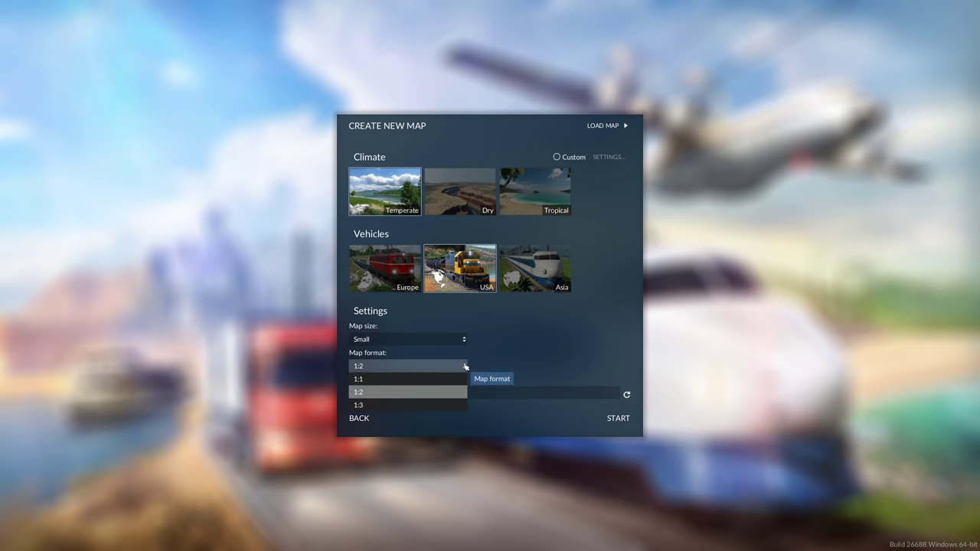
left_click(464, 367)
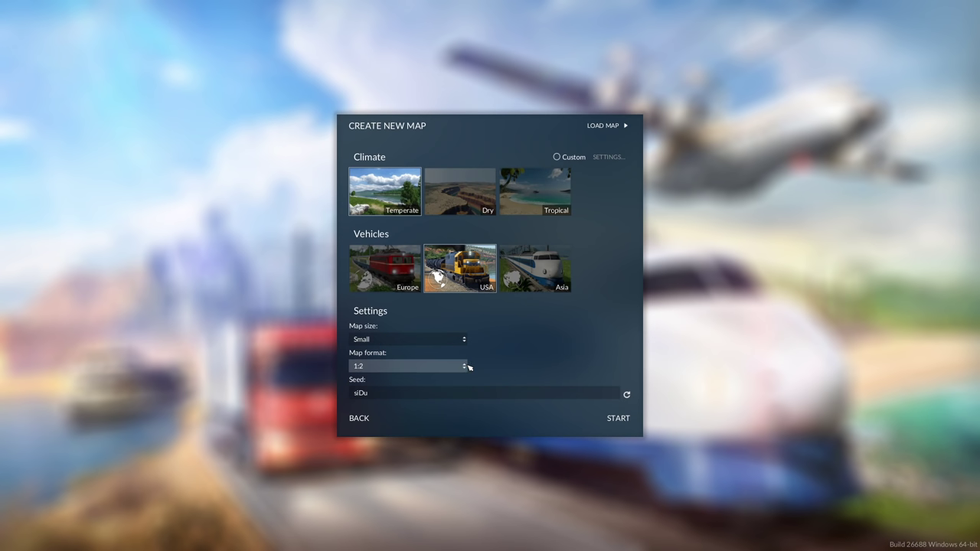
left_click(399, 391)
type("tolakram")
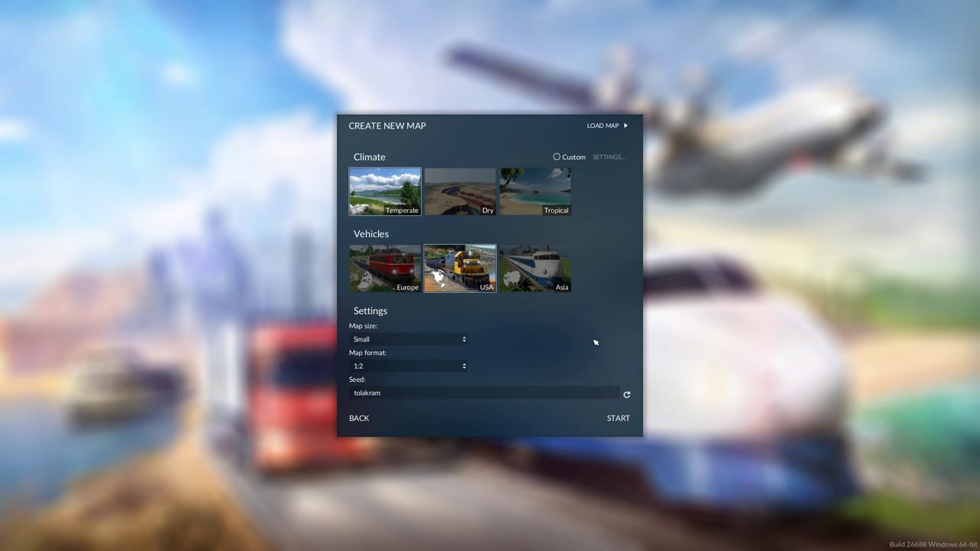
Step: Review the town name, vehicle, environment and climate choices in the custom advanced game settings, then go back without saving
left_click(557, 157)
left_click(608, 157)
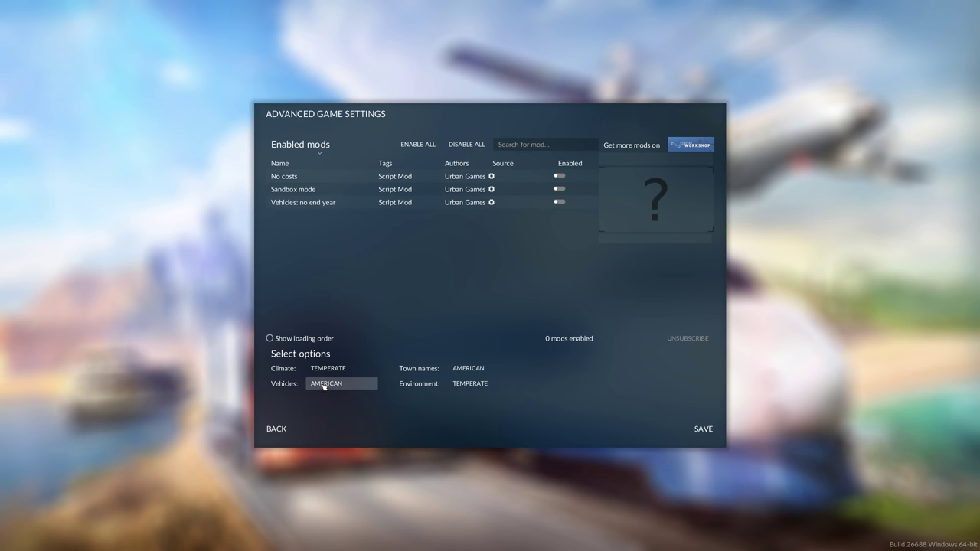
left_click(469, 369)
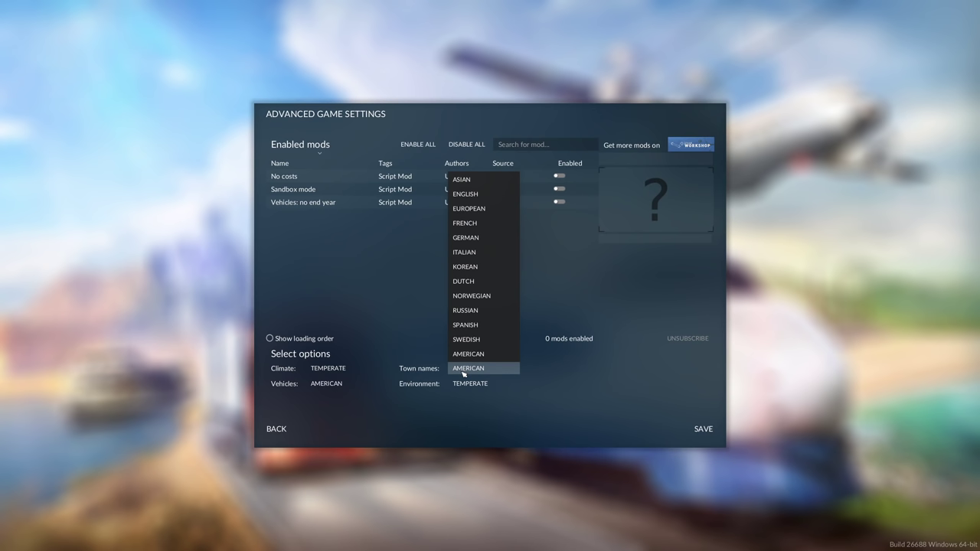
left_click(331, 388)
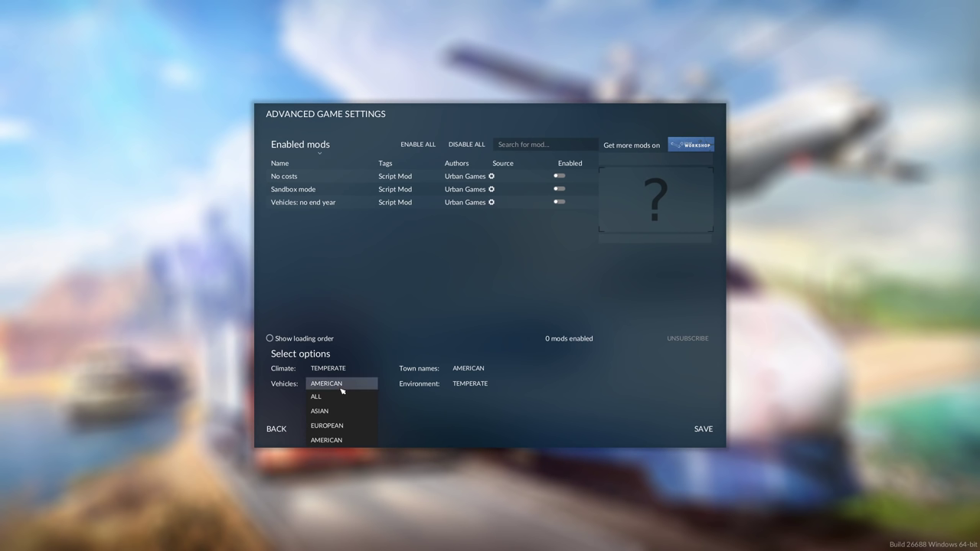
left_click(473, 385)
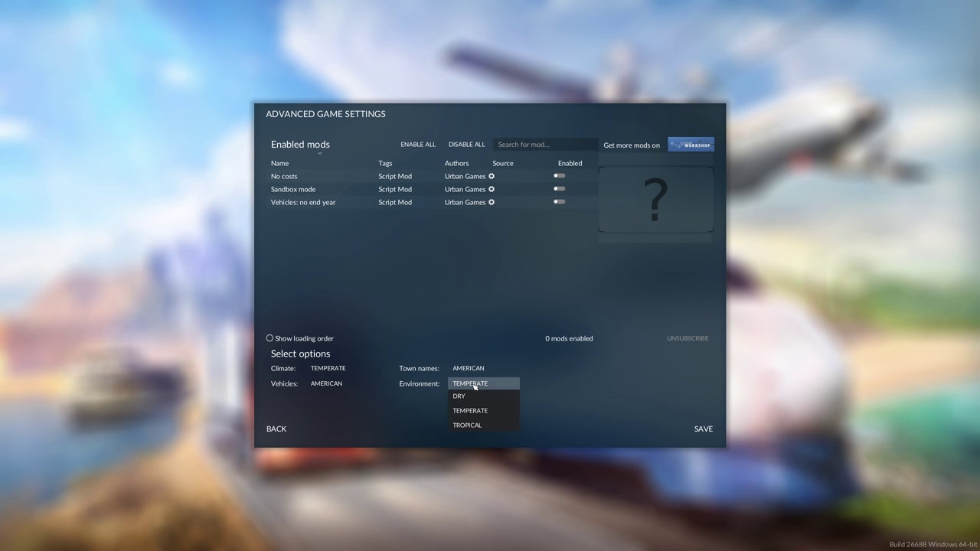
left_click(328, 369)
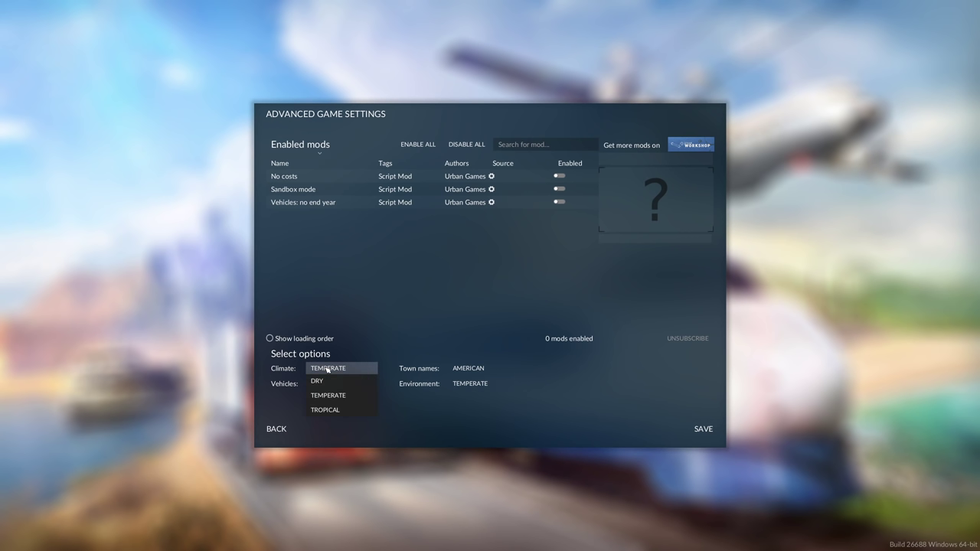
left_click(329, 370)
left_click(352, 371)
left_click(427, 336)
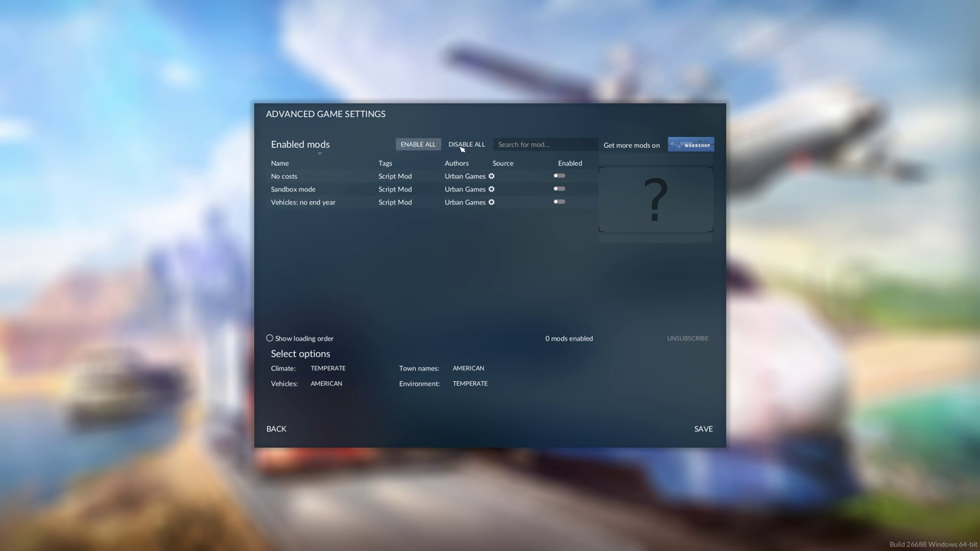
left_click(277, 428)
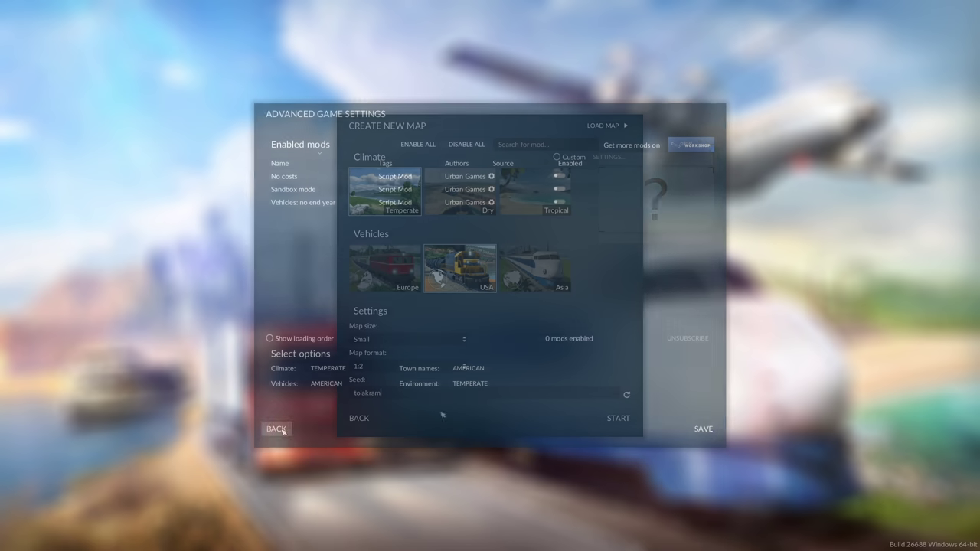
Step: Start the new map and look over the flat terrain and the bear from far away and close up
left_click(621, 417)
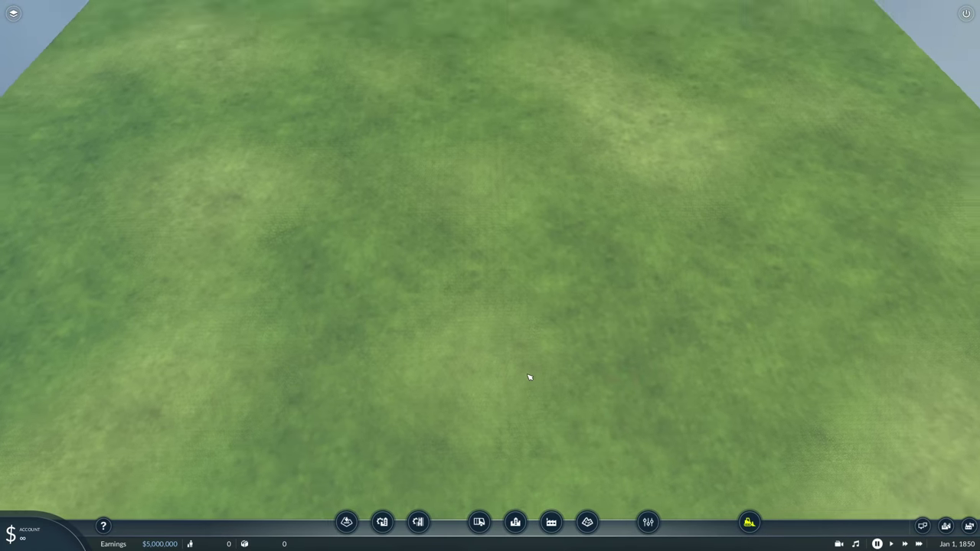
scroll(524, 312, "down", 5)
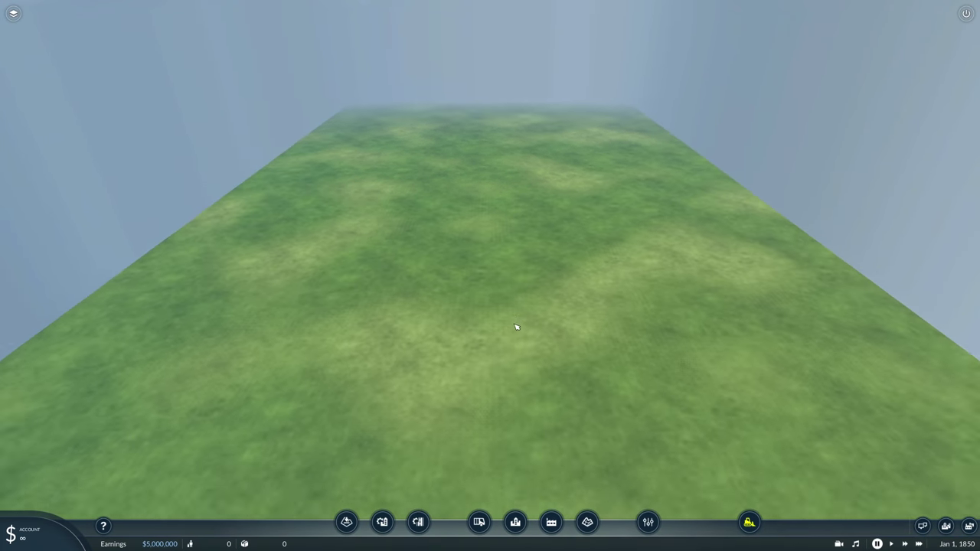
scroll(521, 322, "up", 5)
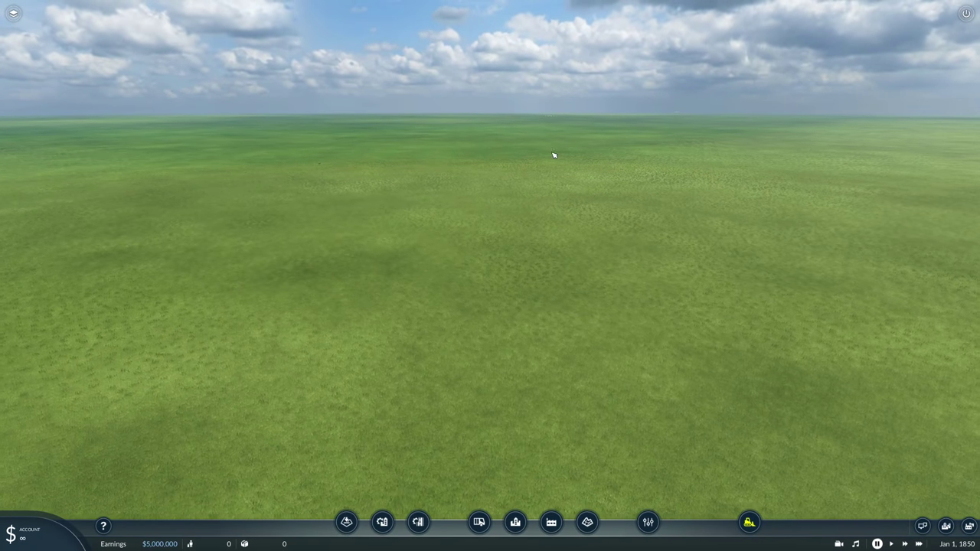
middle_click_drag(534, 256, 577, 228)
scroll(569, 249, "down", 5)
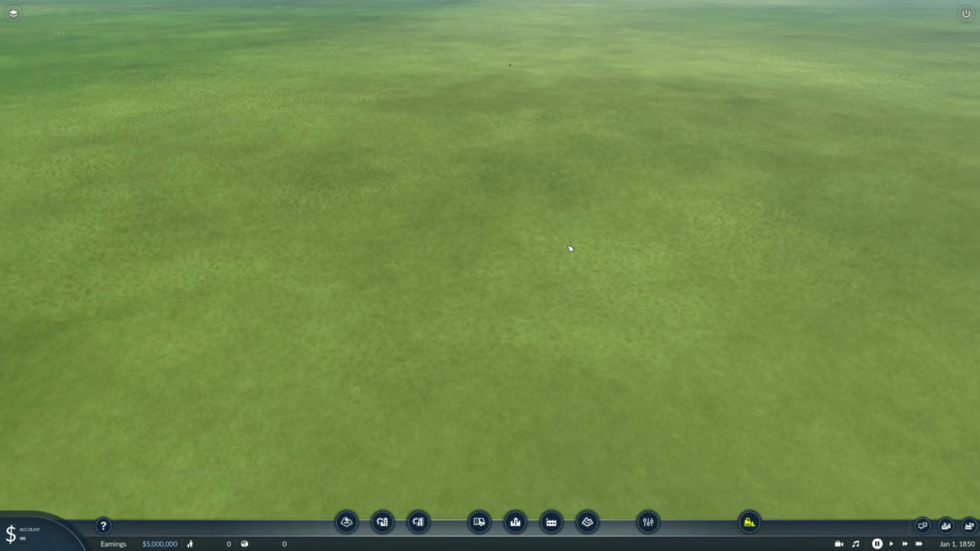
scroll(588, 240, "up", 3)
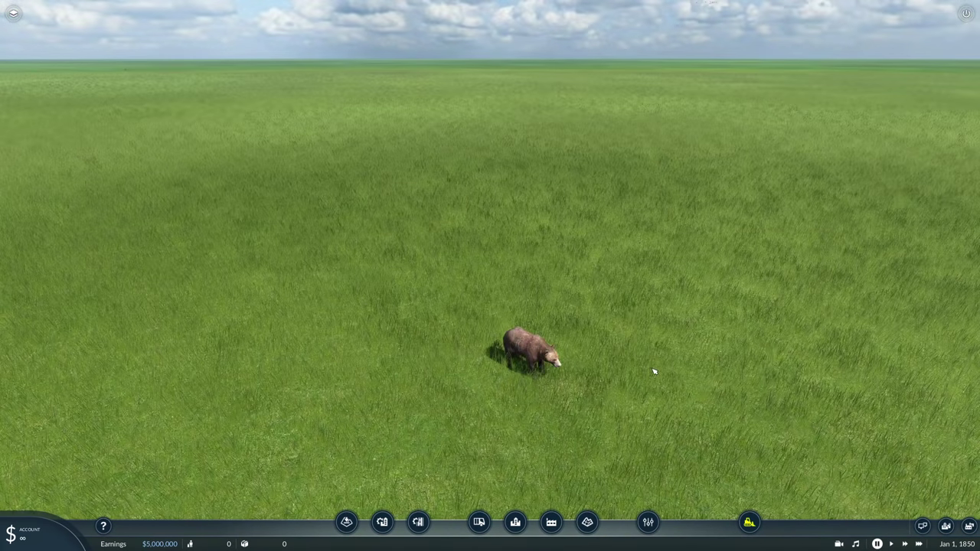
middle_click_drag(663, 356, 648, 308)
scroll(607, 385, "down", 1)
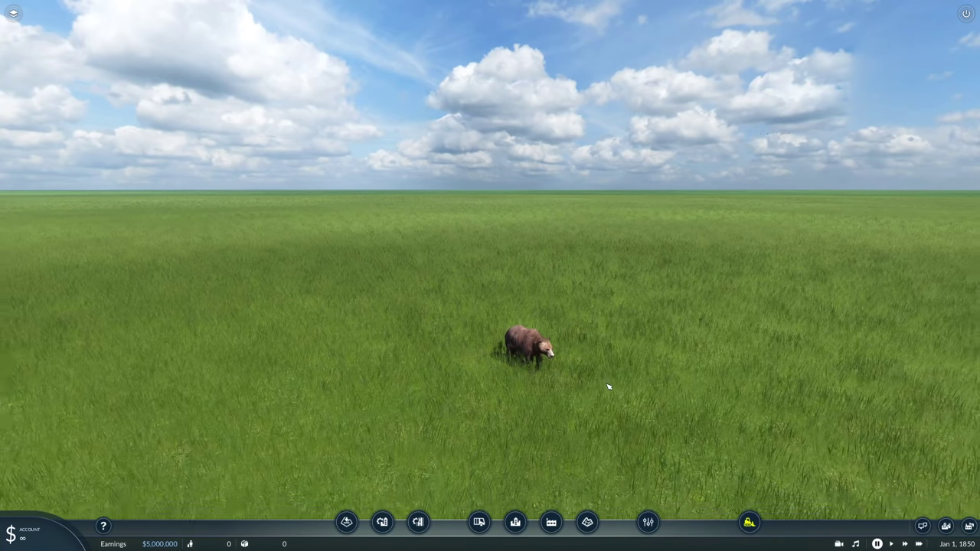
left_click_drag(607, 387, 525, 370)
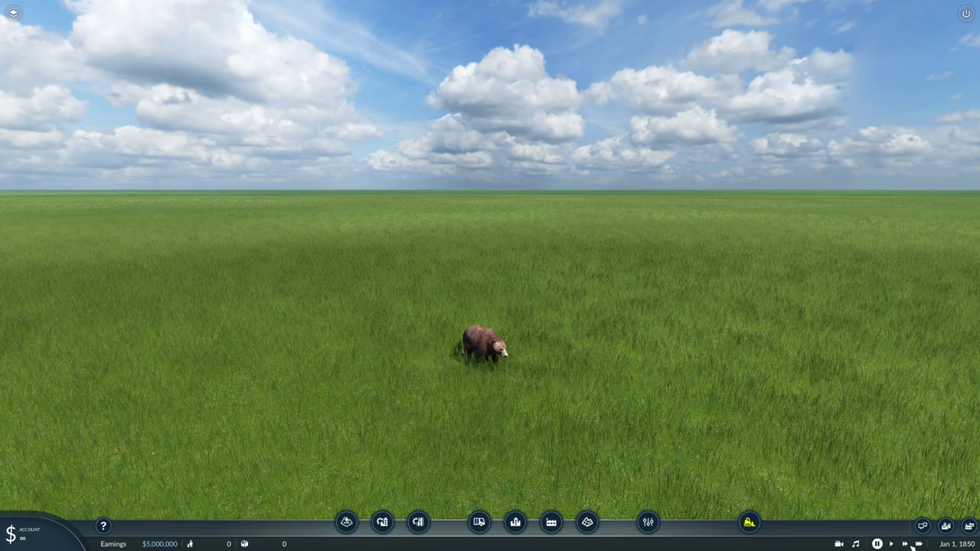
Step: Lower the date speed to its minimum, set the year to 1900 and run the simulation at normal speed
left_click(949, 547)
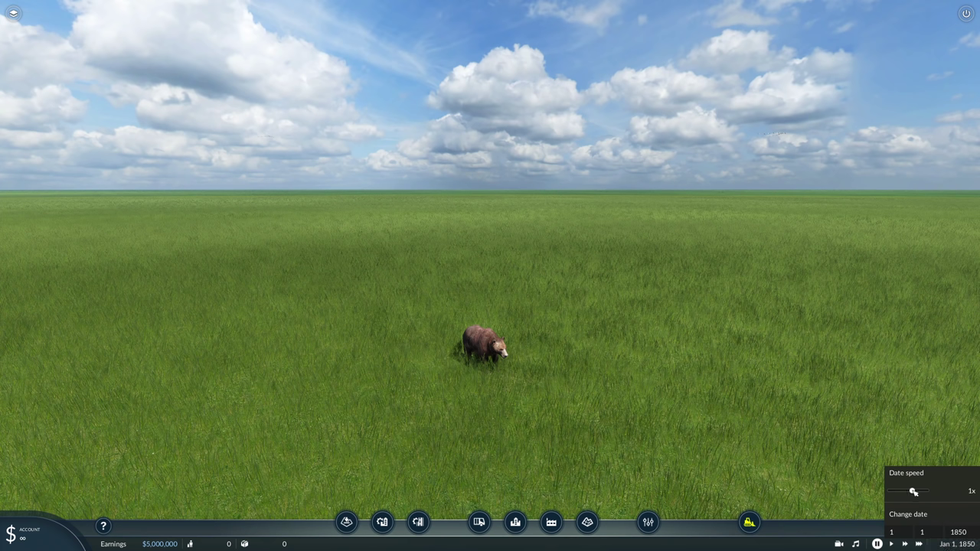
left_click_drag(912, 492, 888, 493)
left_click(967, 534)
left_click(939, 535)
double_click(960, 532)
type("1900")
key("Return")
left_click(891, 543)
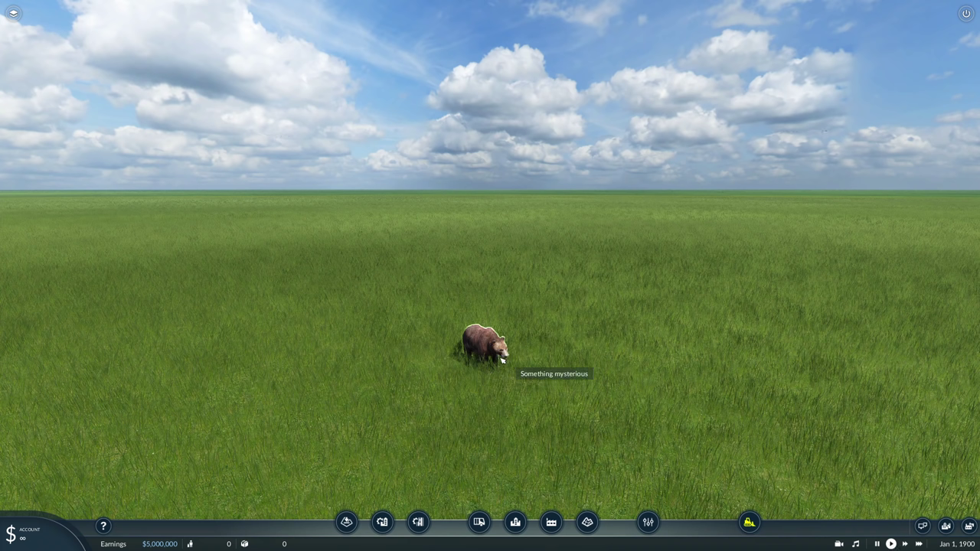
scroll(467, 448, "down", 5)
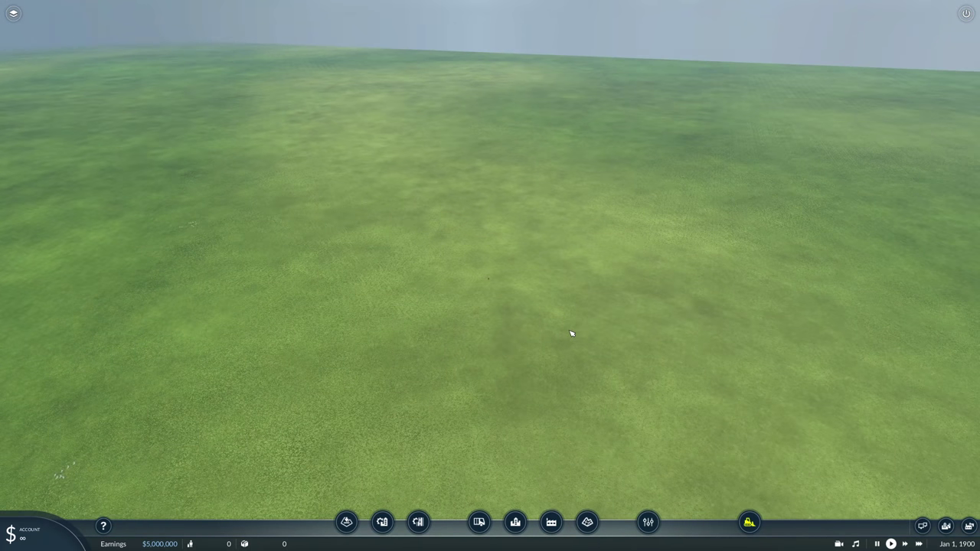
middle_click_drag(573, 329, 526, 323)
scroll(526, 323, "down", 10)
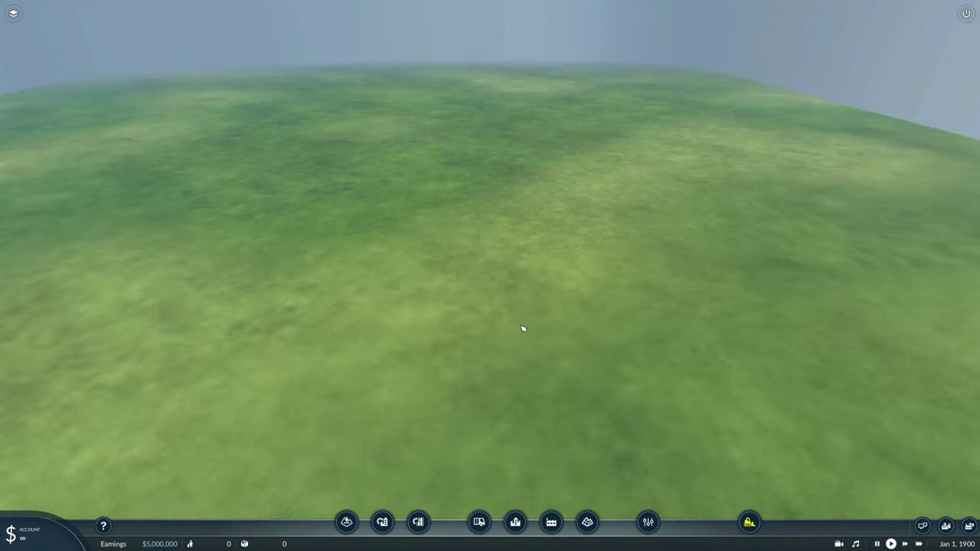
scroll(512, 334, "up", 10)
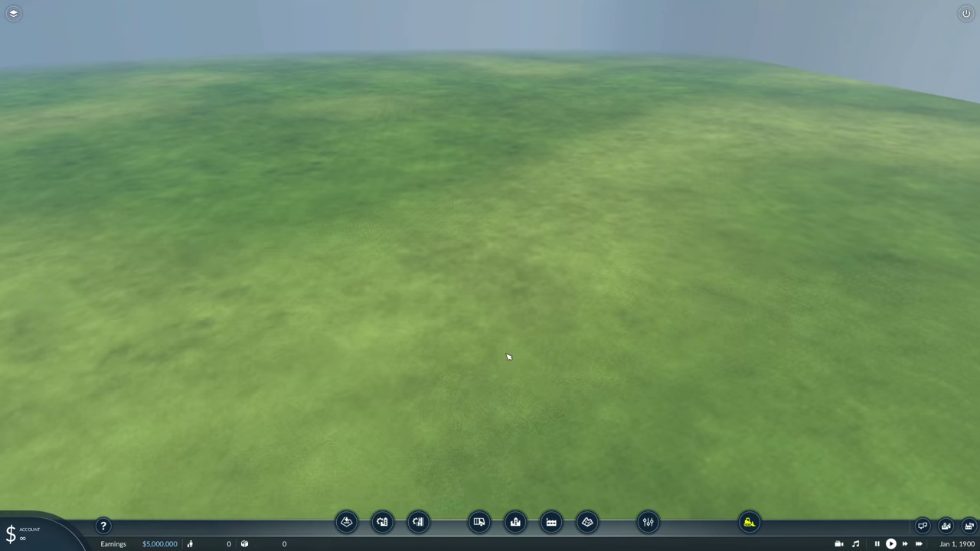
middle_click_drag(507, 357, 425, 366)
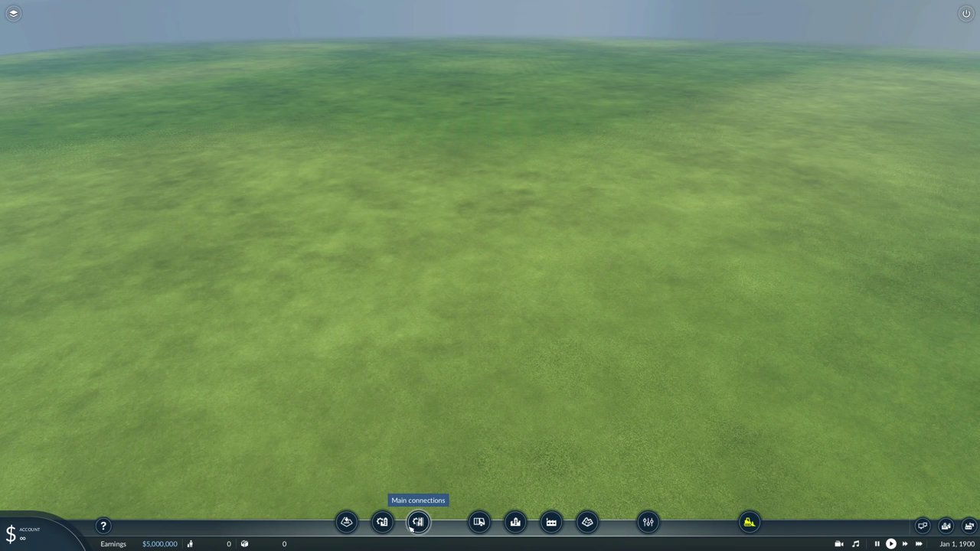
Step: Open the terrain generator and set Forest to its maximum and Water to about a quarter of its range
left_click(346, 522)
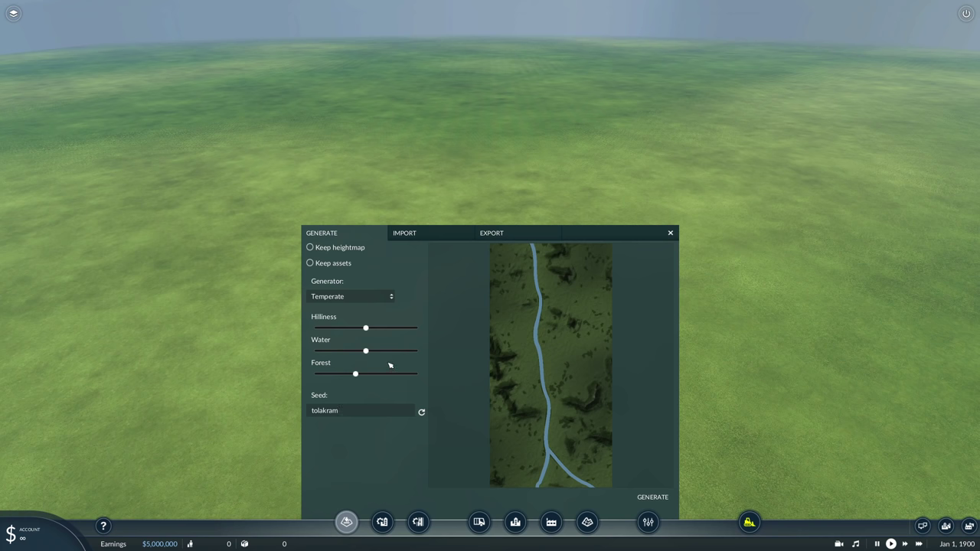
left_click_drag(356, 374, 418, 374)
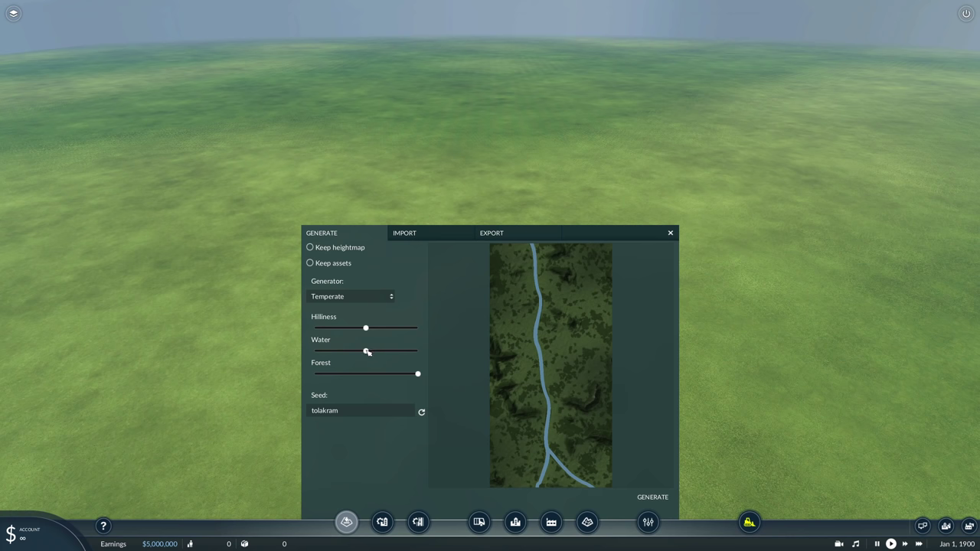
left_click_drag(355, 352, 341, 351)
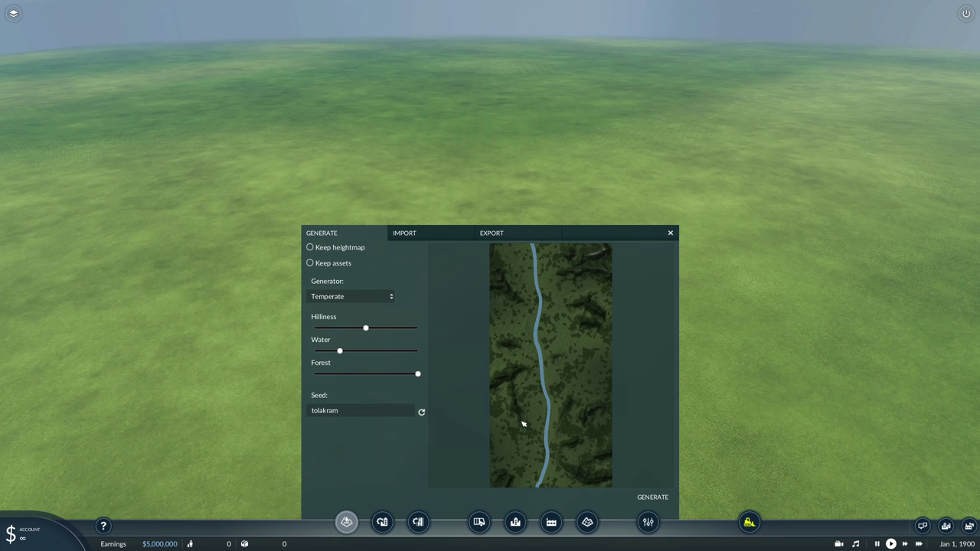
Step: Preview the terrain with higher and minimum Hilliness and with Keep assets enabled, then restore middle Hilliness and disable Keep assets
left_click_drag(365, 327, 392, 328)
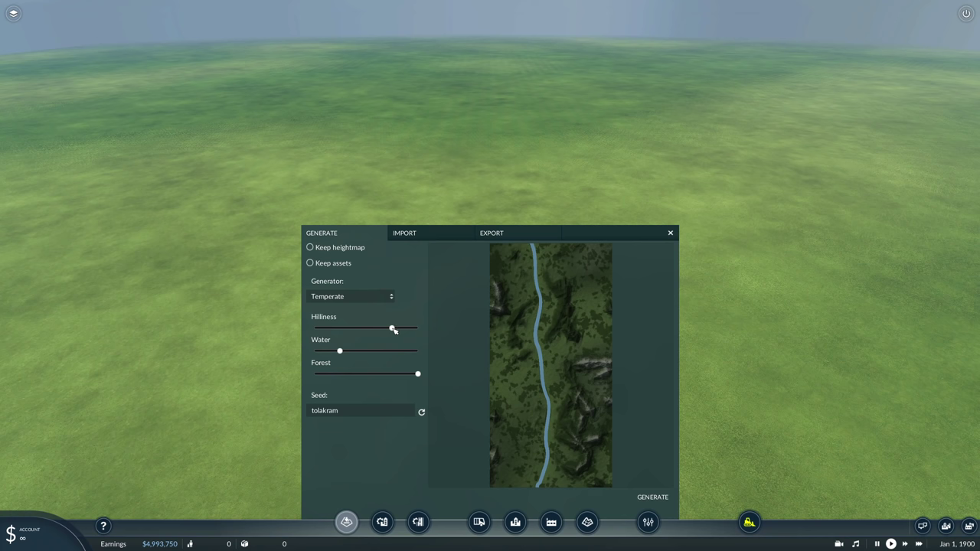
left_click_drag(392, 328, 313, 329)
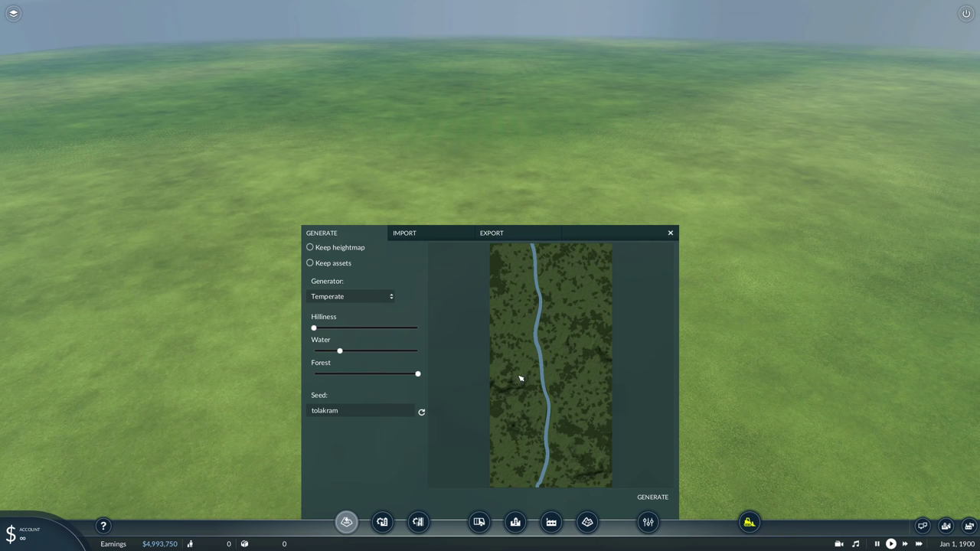
left_click_drag(314, 329, 367, 330)
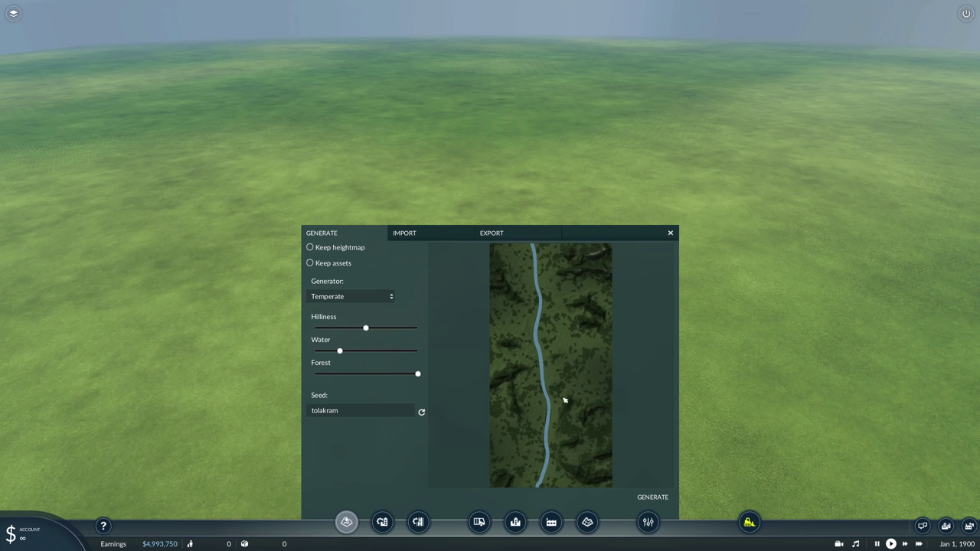
left_click(316, 264)
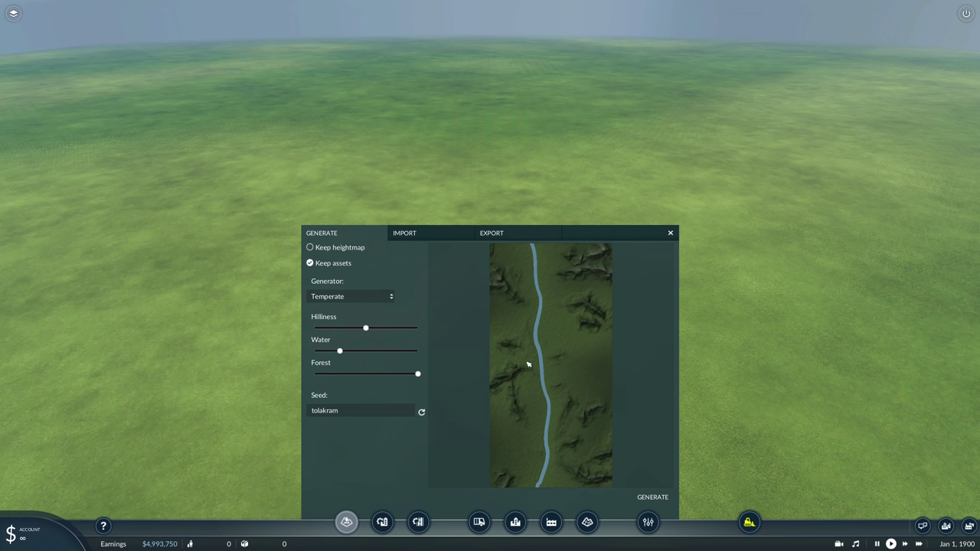
left_click(309, 263)
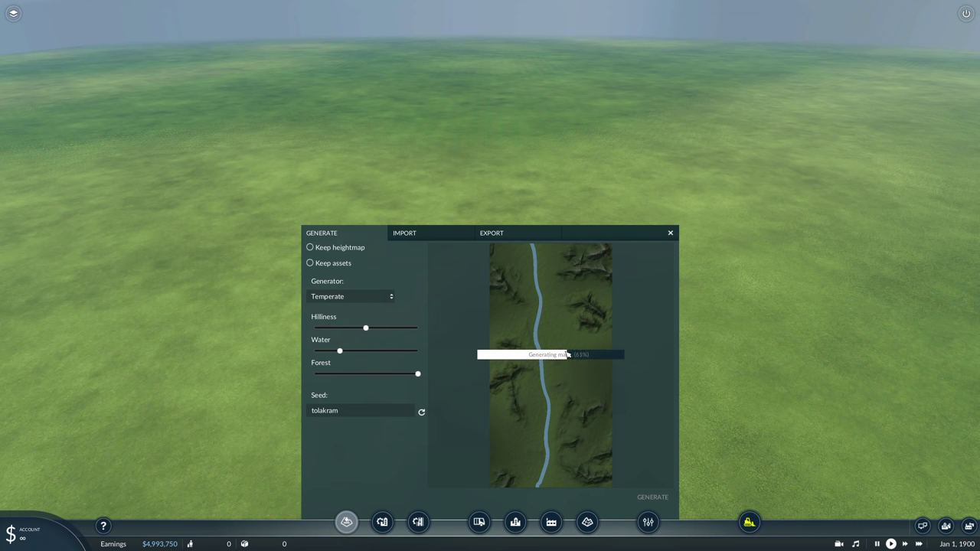
Step: Look over the heightmap import and export settings, and return to the terrain generation settings
left_click(405, 234)
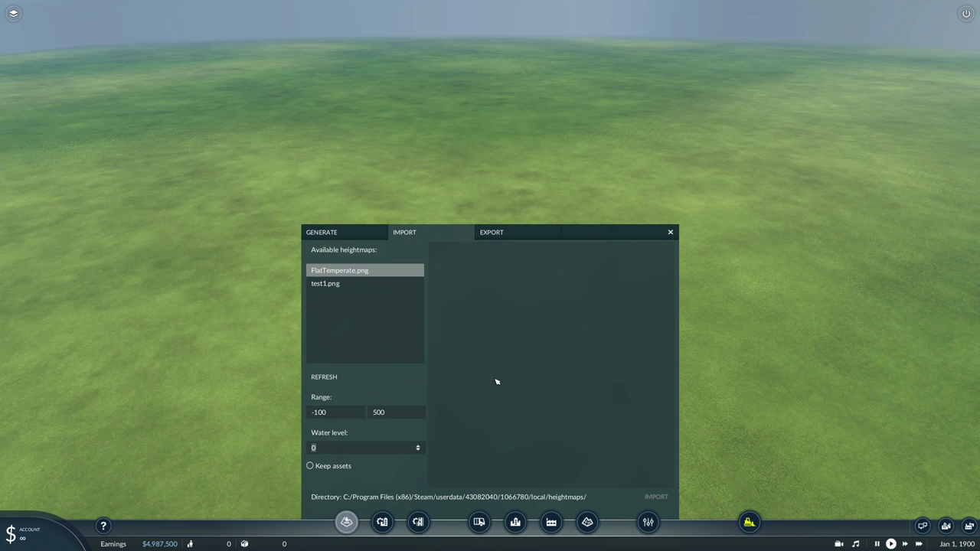
left_click(491, 232)
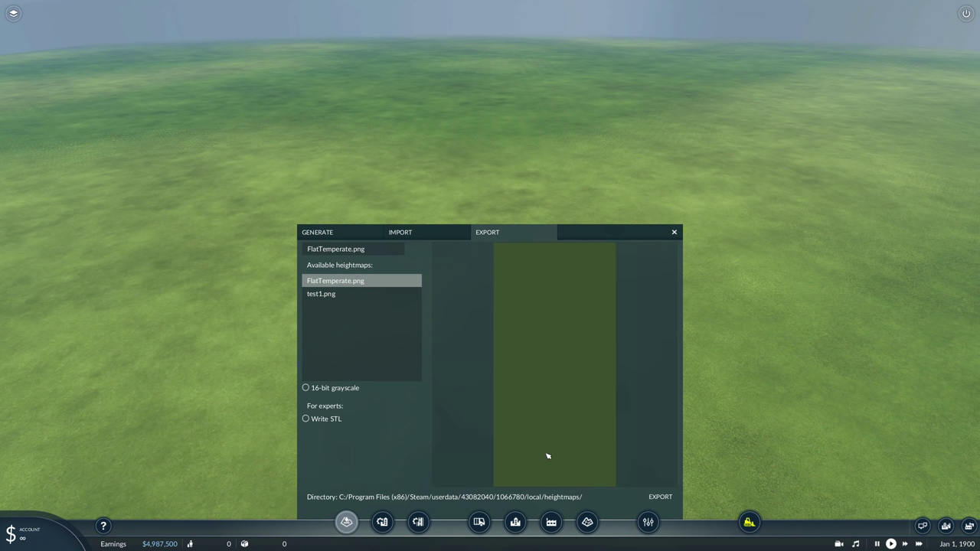
left_click(342, 237)
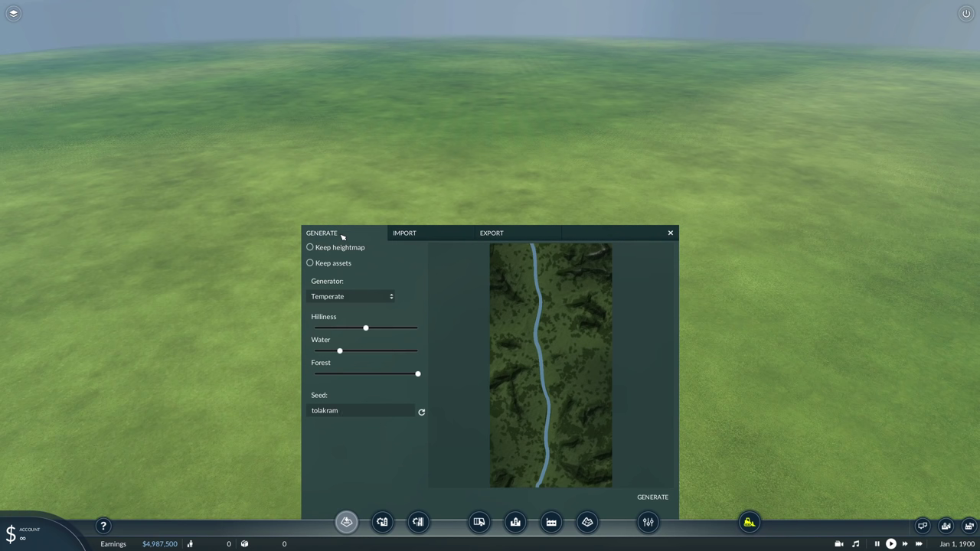
Step: Generate the temperate terrain with its river and dense forest, close the generator and view the landscape along the river
left_click(653, 498)
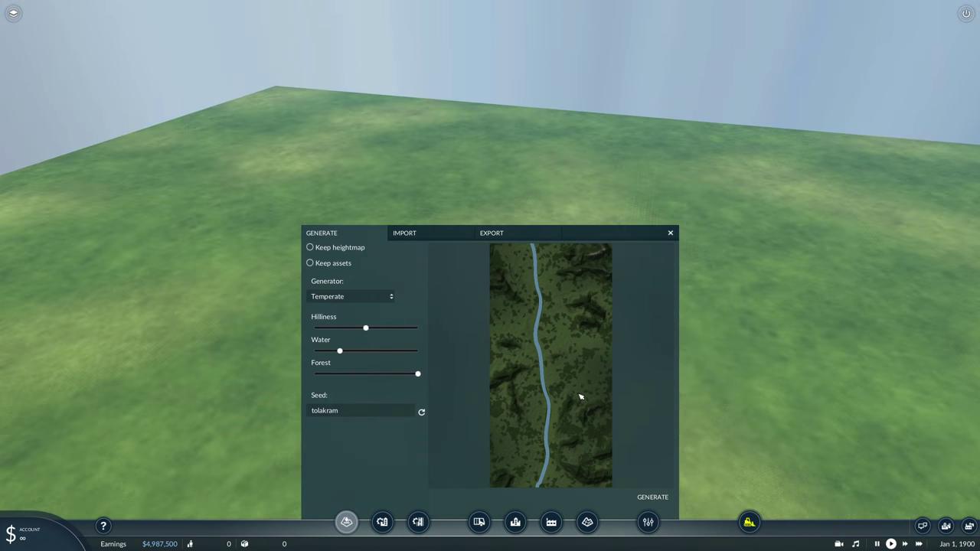
left_click(670, 233)
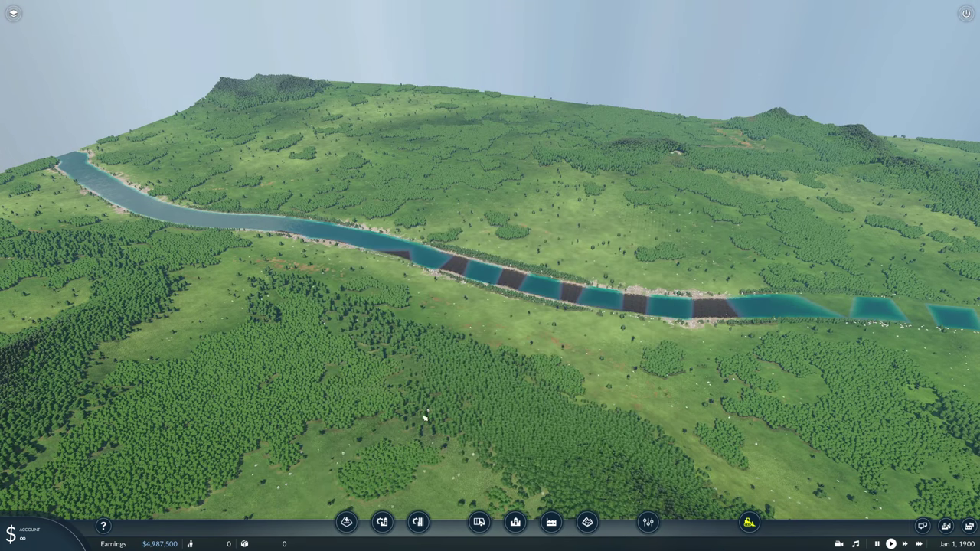
middle_click_drag(421, 416, 378, 531)
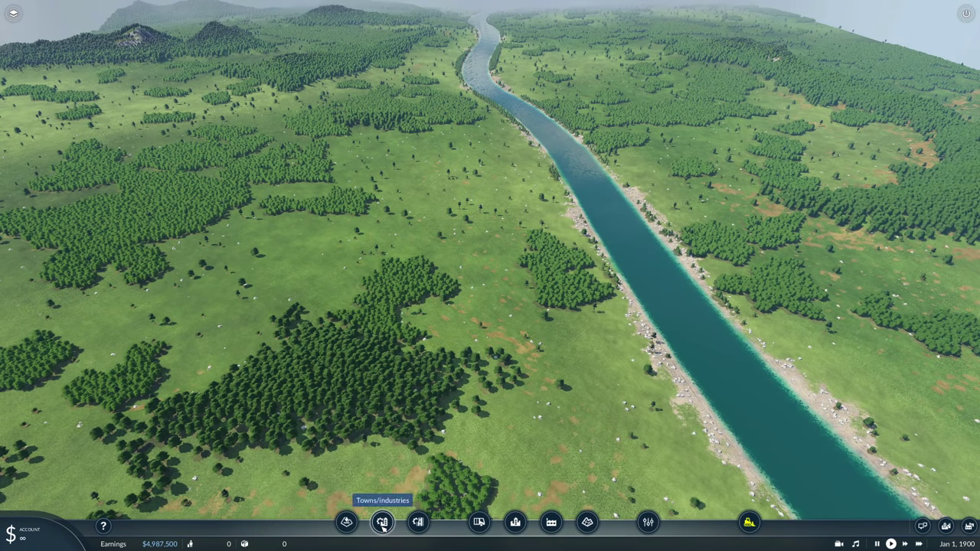
Step: Set the number of towns to 4 and generate them on the map
left_click(382, 522)
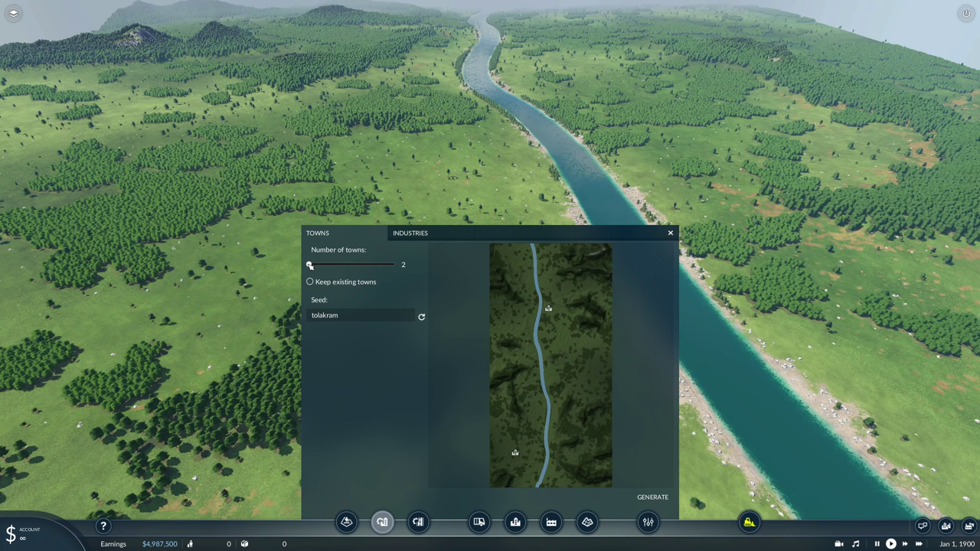
mouse_move(309, 265)
left_mouse_down()
mouse_move(394, 264)
mouse_move(327, 268)
left_mouse_up()
left_click(651, 497)
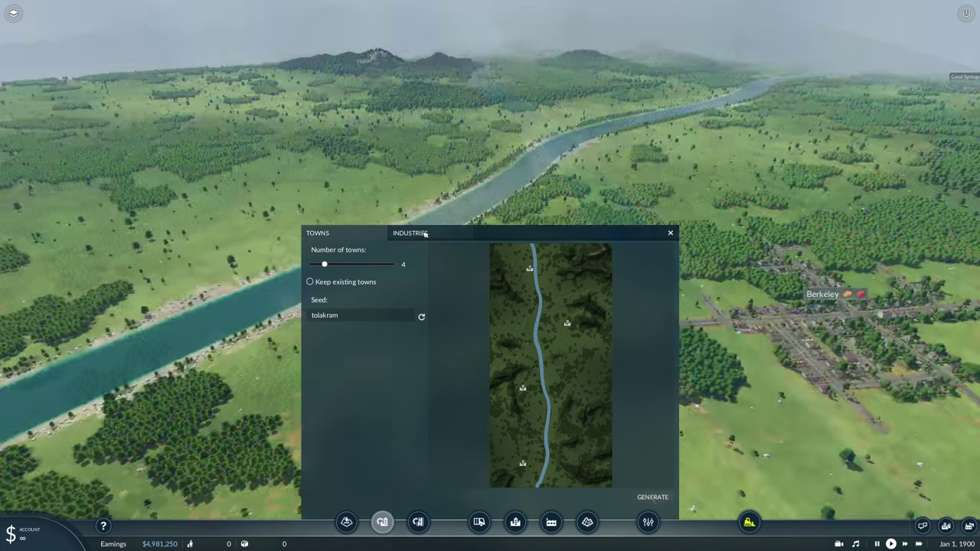
Step: Look at the industry generation settings and placement preview, and leave them without generating any industries
left_click(411, 235)
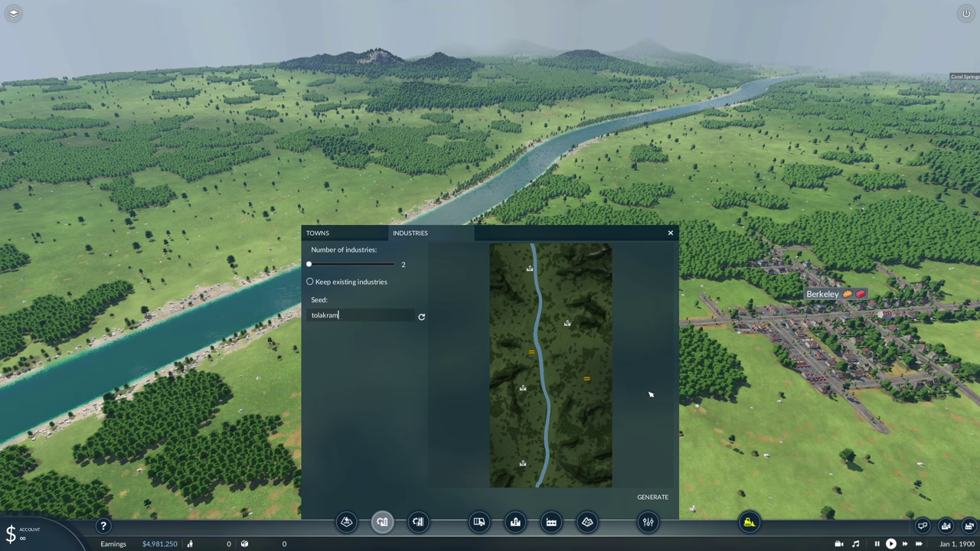
mouse_move(309, 265)
left_mouse_down()
mouse_move(402, 266)
mouse_move(310, 266)
left_mouse_up()
left_click(381, 524)
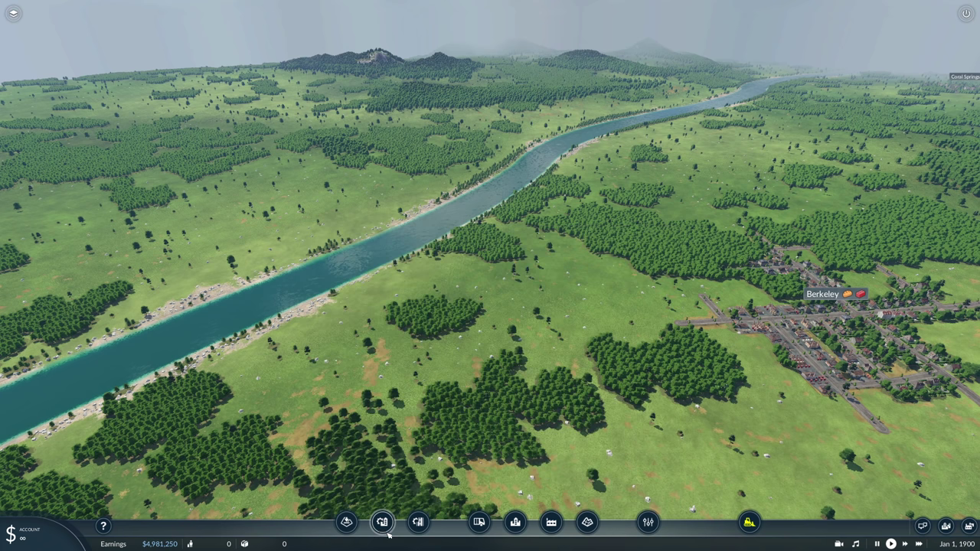
Step: Generate main roads from the default town connections plus two links: northernmost to third town, and southernmost to eastern town
left_click(419, 522)
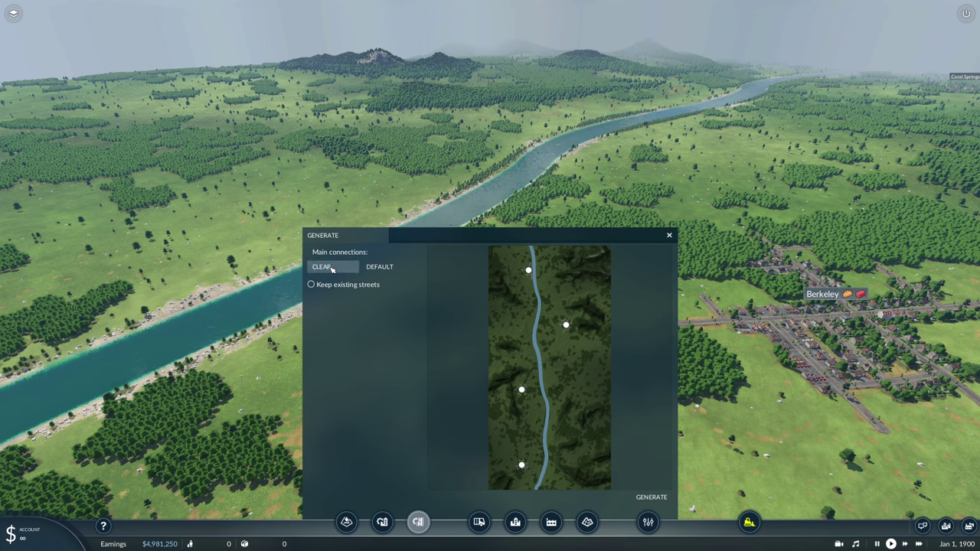
left_click(381, 268)
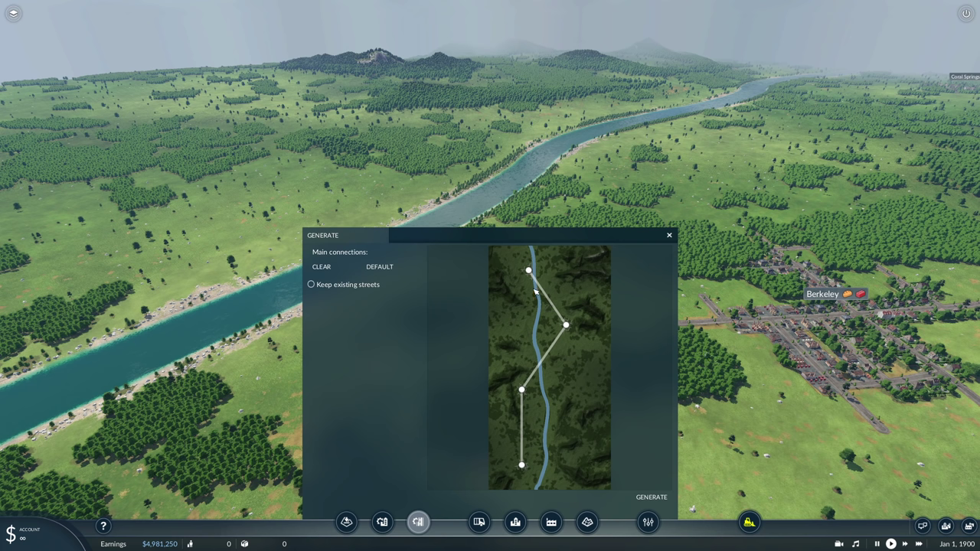
left_click_drag(523, 384, 507, 307)
left_click_drag(530, 455, 567, 328)
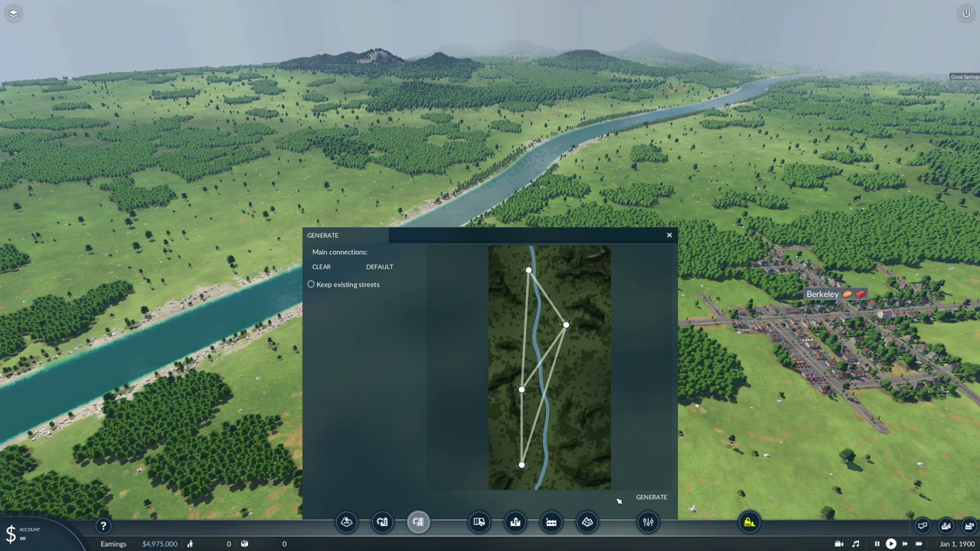
left_click(659, 499)
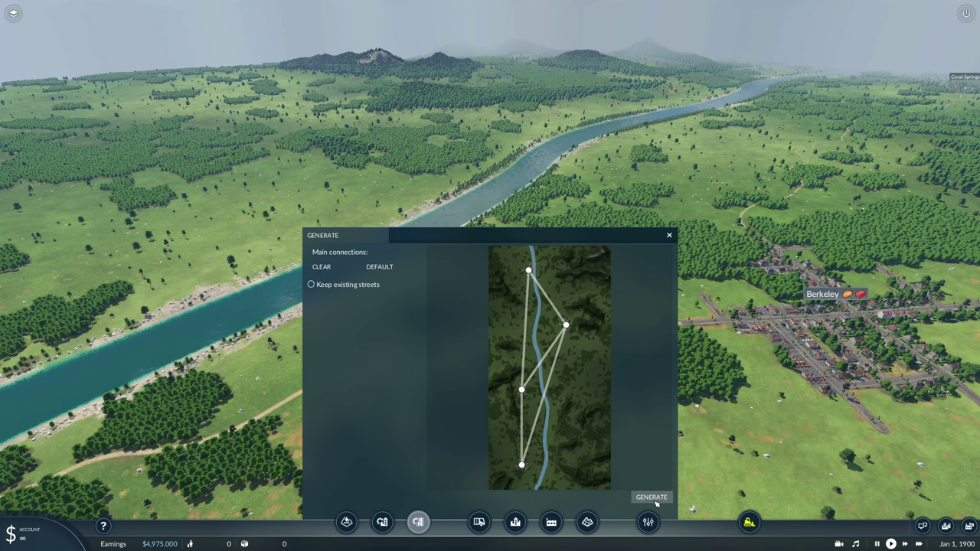
left_click(669, 235)
Step: Inspect the generated country roads and river bridges across the map, and briefly view the available street types
middle_click_drag(499, 442, 350, 447)
scroll(355, 414, "up", 2)
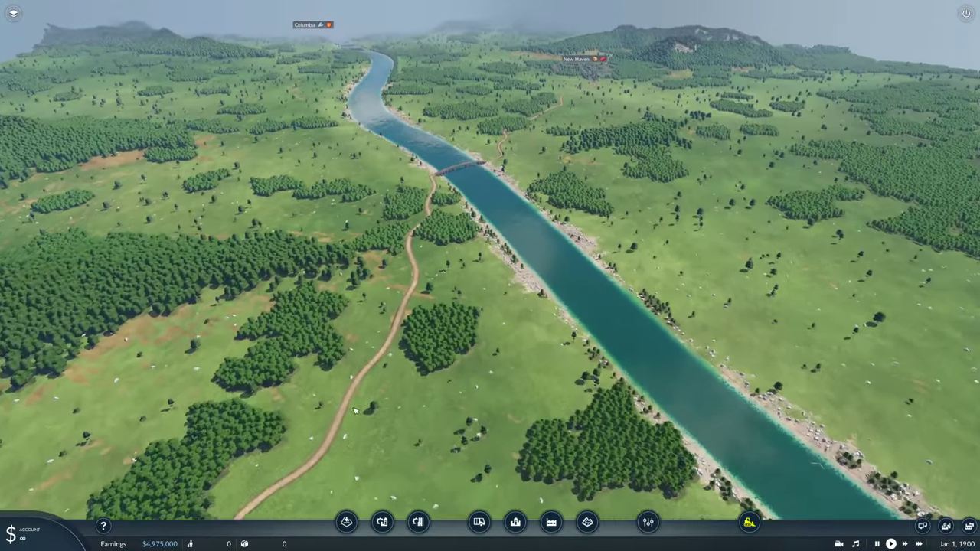
scroll(355, 411, "down", 5)
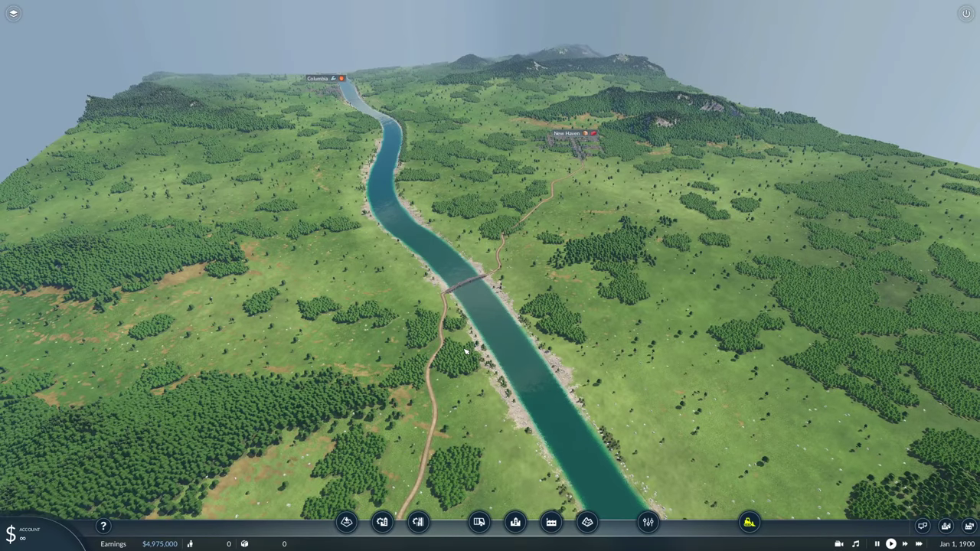
middle_click_drag(390, 191, 590, 168)
scroll(593, 169, "up", 2)
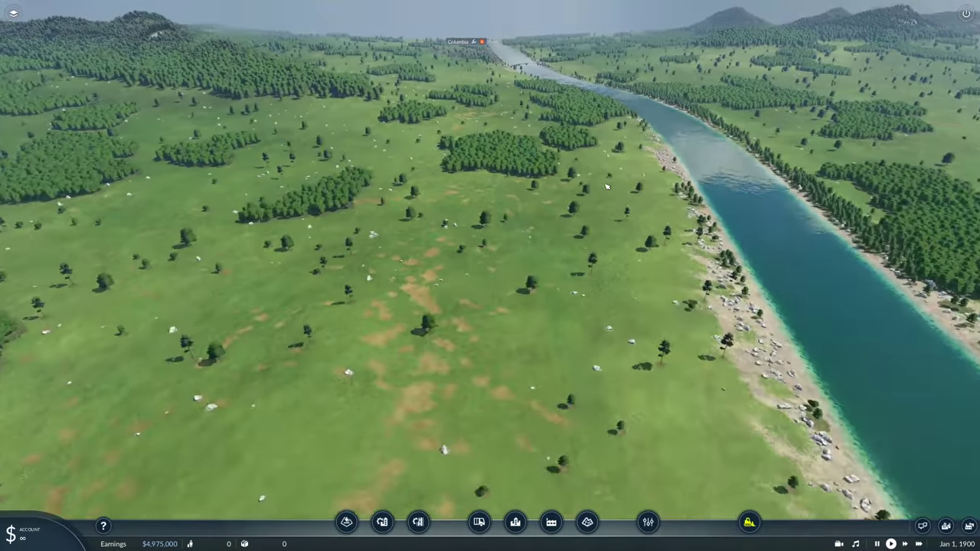
scroll(606, 186, "down", 5)
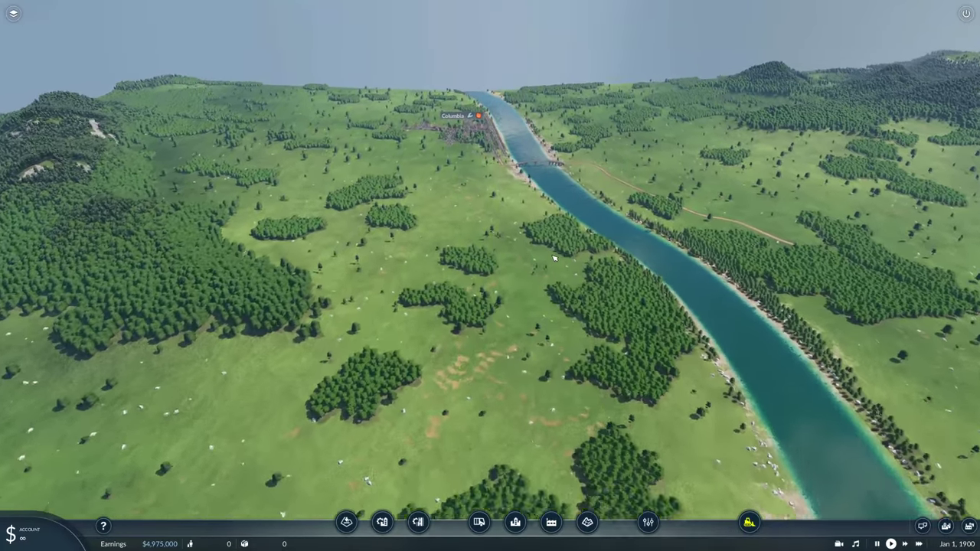
middle_click_drag(554, 258, 682, 295)
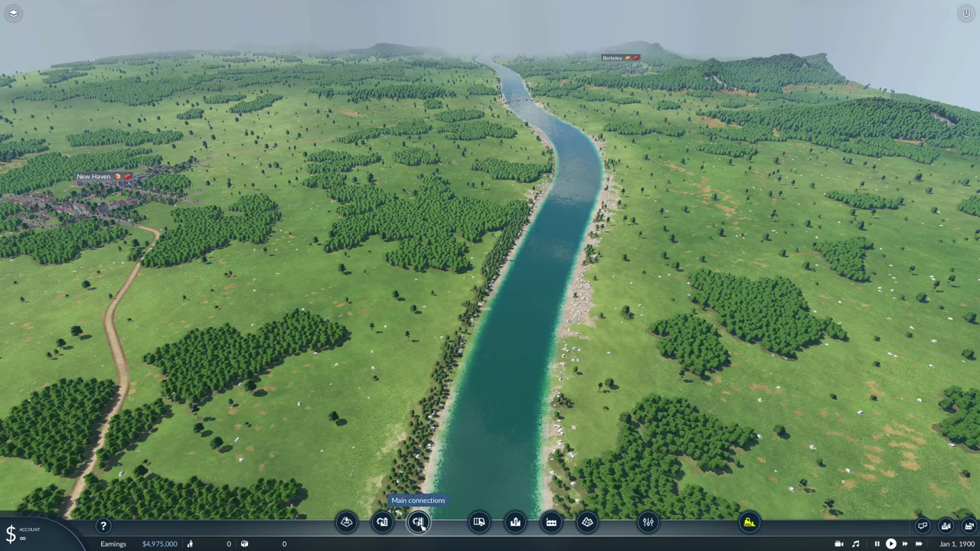
left_click(479, 523)
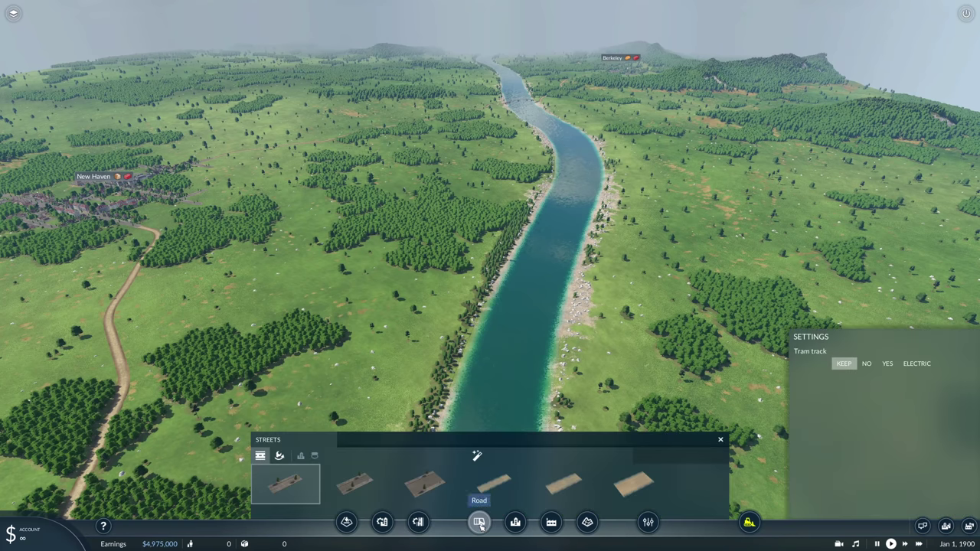
left_click(481, 528)
Step: Find New Haven on the map, open its town details and examine its residents, supply and target population
middle_click_drag(435, 368, 317, 345)
scroll(460, 331, "up", 2)
scroll(459, 331, "up", 6)
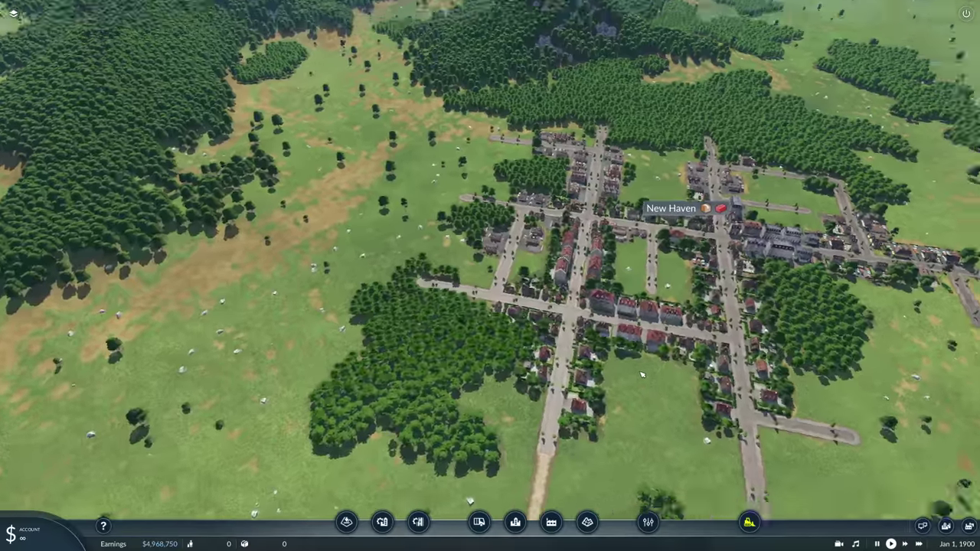
middle_click_drag(642, 375, 652, 352)
key("d")
scroll(652, 353, "up", 3)
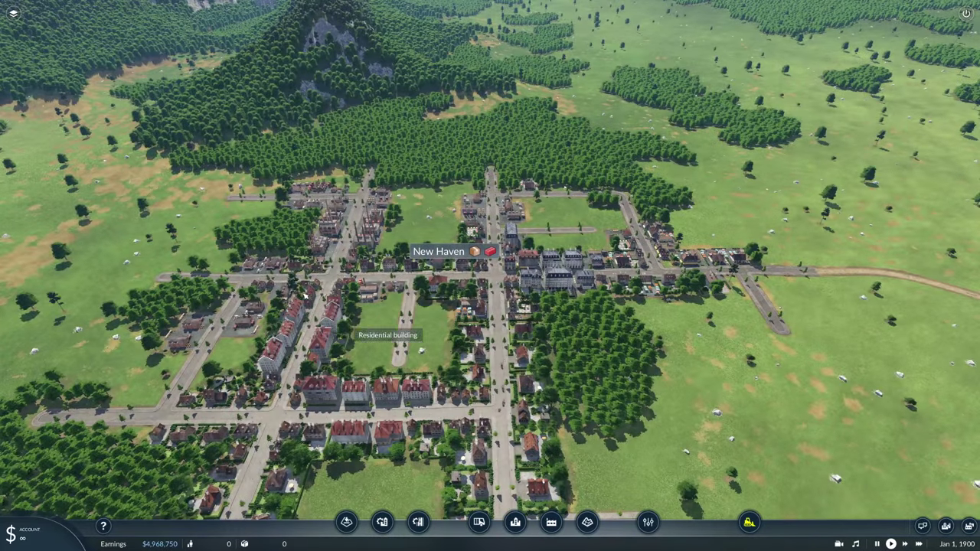
left_click(435, 252)
left_click_drag(884, 46, 776, 142)
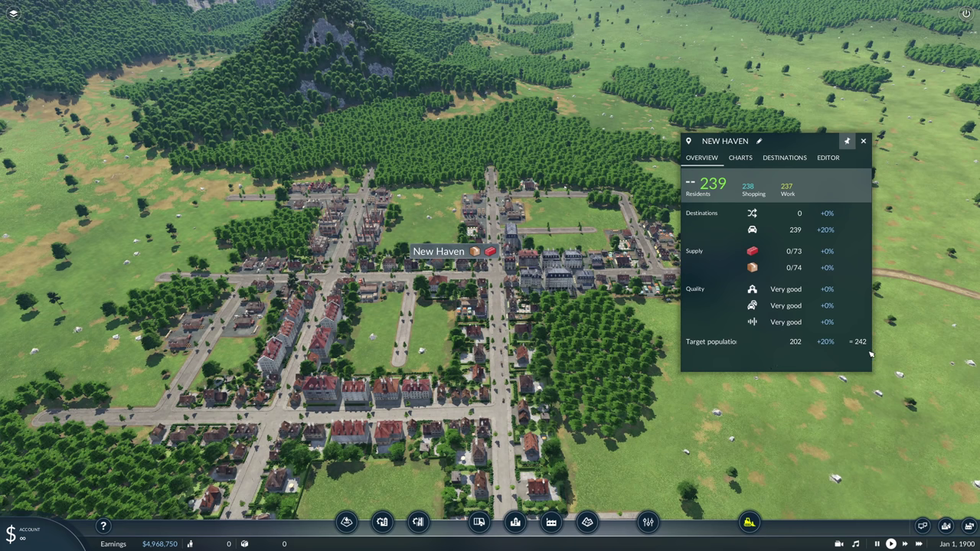
mouse_move(862, 346)
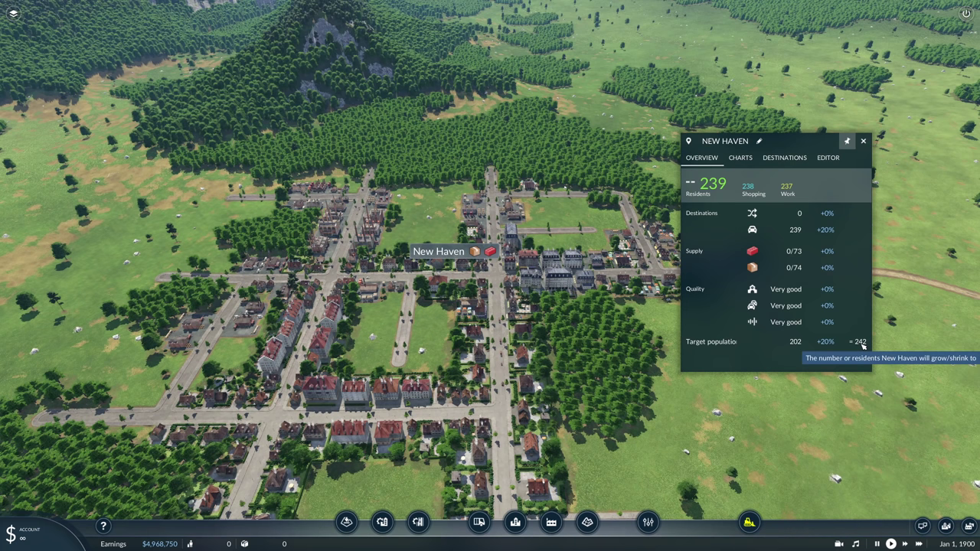
Step: Set New Haven's residential, commercial and industrial land use to 800 each, check the target population and close the town details
left_click(829, 159)
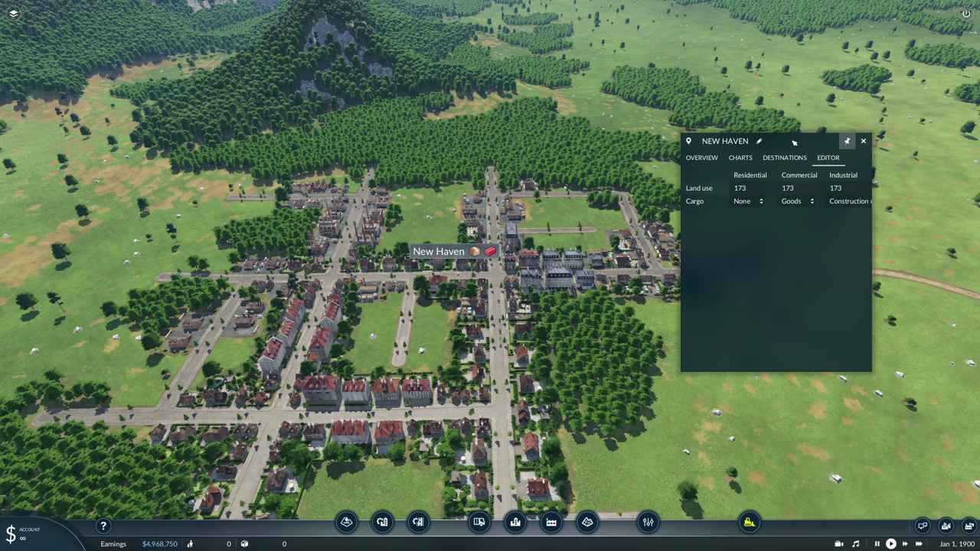
left_click_drag(793, 142, 771, 168)
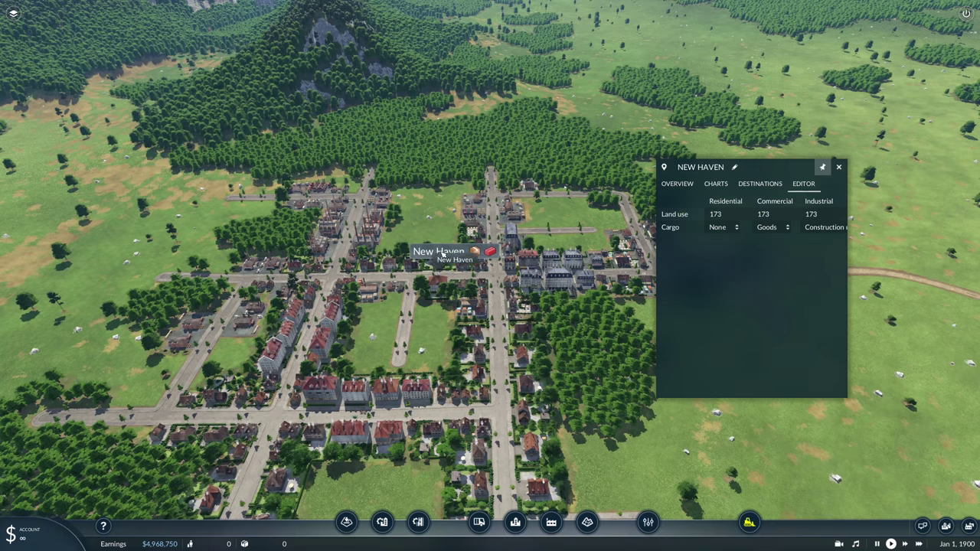
double_click(724, 214)
type("800")
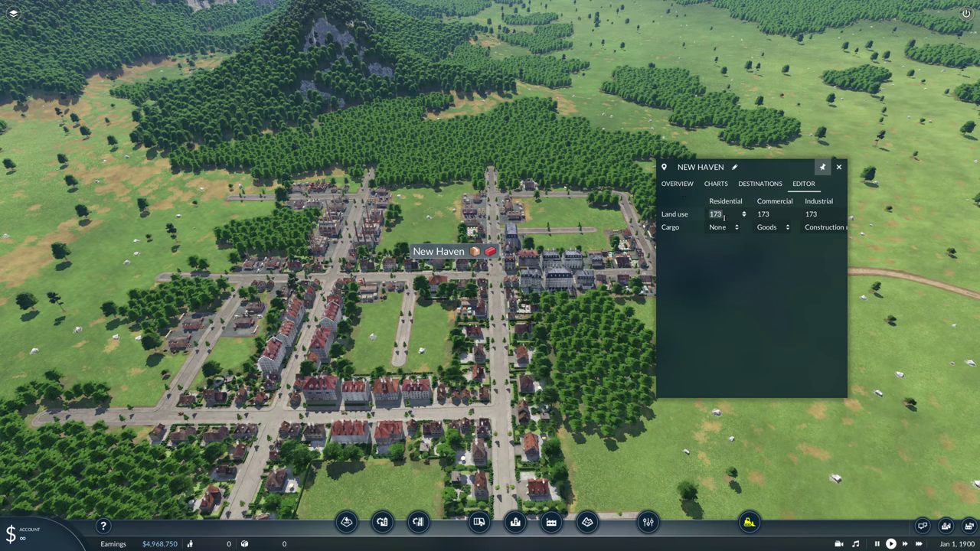
double_click(773, 214)
type("800")
double_click(812, 215)
type("800")
left_click(691, 186)
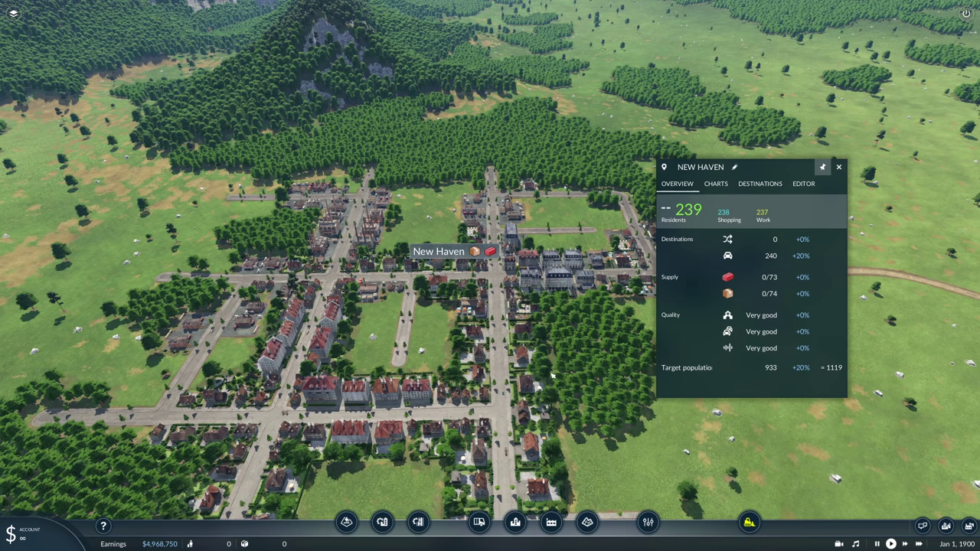
scroll(854, 376, "down", 2)
left_click(838, 167)
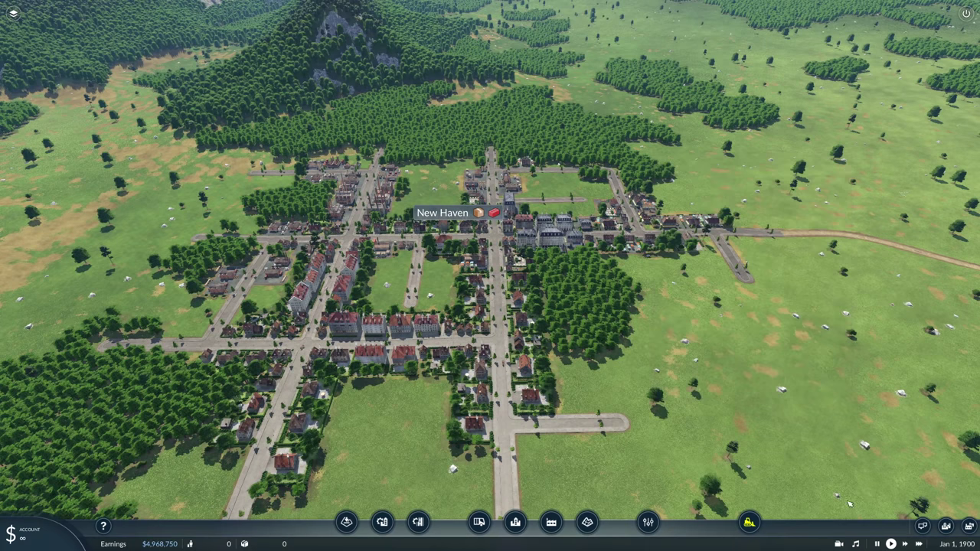
Step: Run the simulation at the fastest speed while watching New Haven grow, and pause it
left_click(919, 544)
middle_click_drag(842, 483, 718, 440)
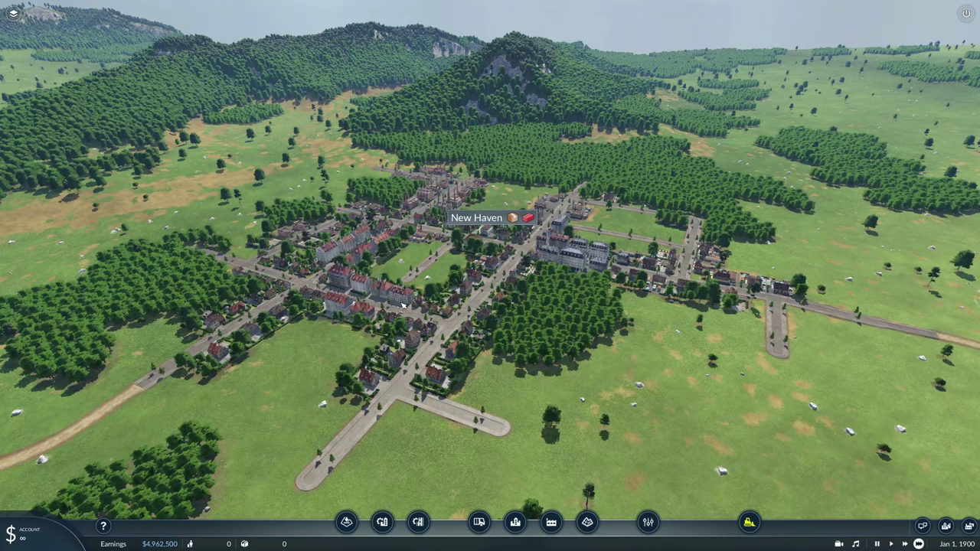
middle_click_drag(493, 314, 520, 309)
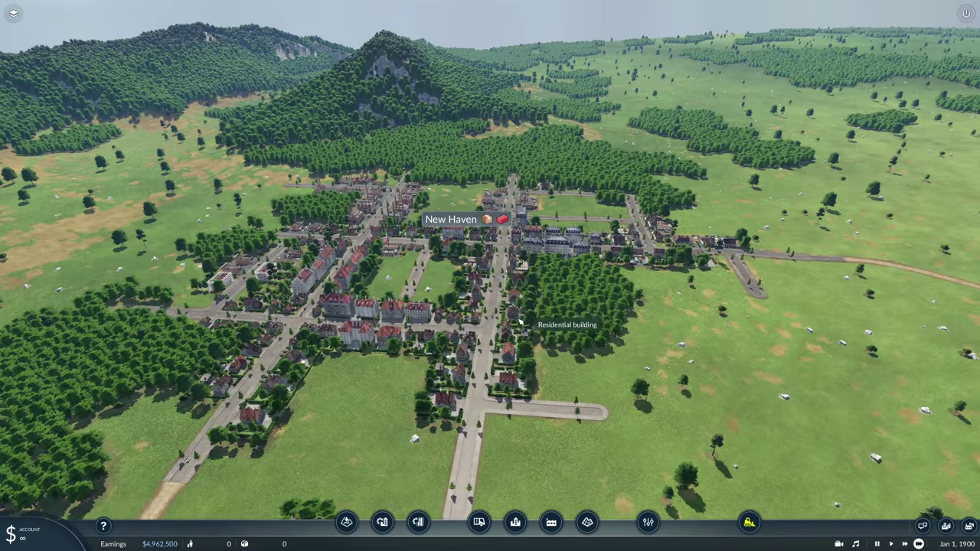
key("space")
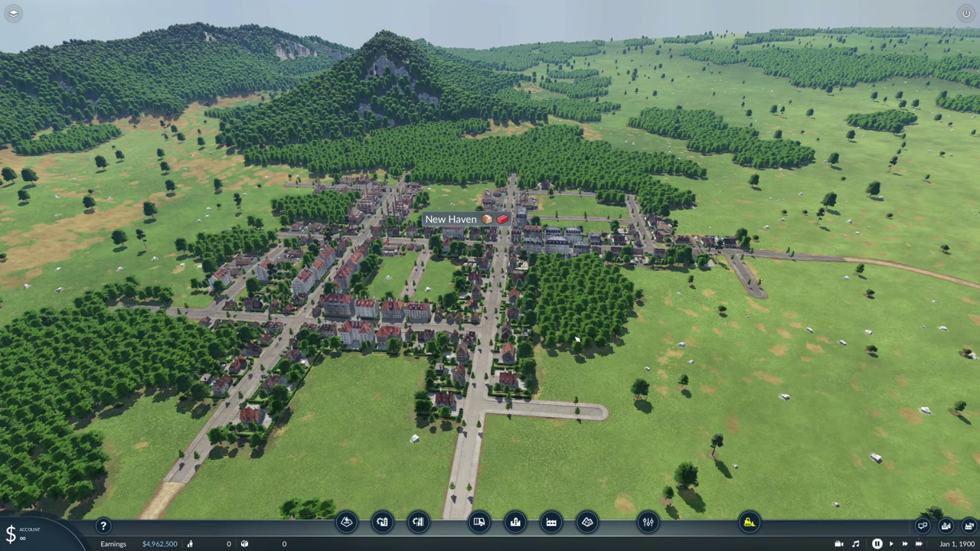
Step: Extend New Haven's southwestern street outward with the second paved street type and link it to the street loop farther north
middle_click_drag(577, 337, 580, 349)
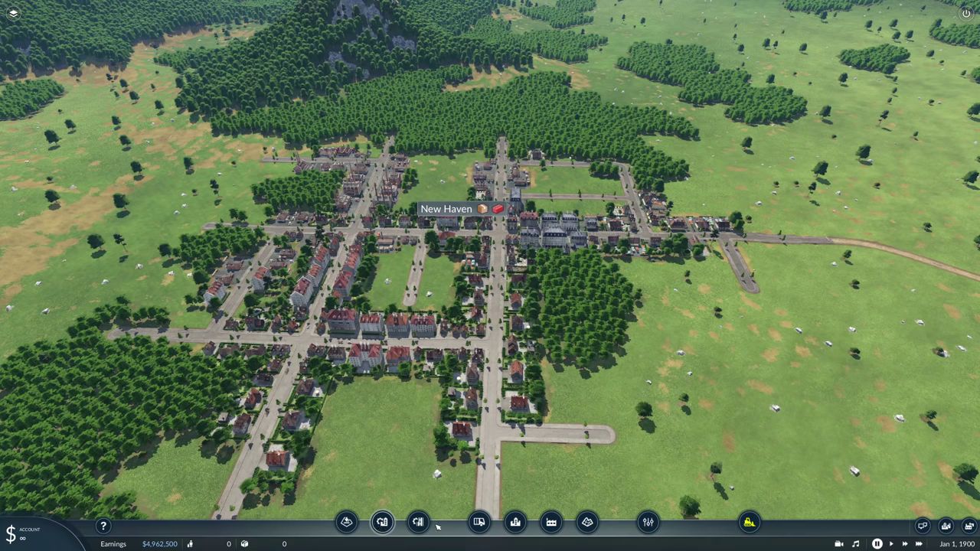
left_click(480, 524)
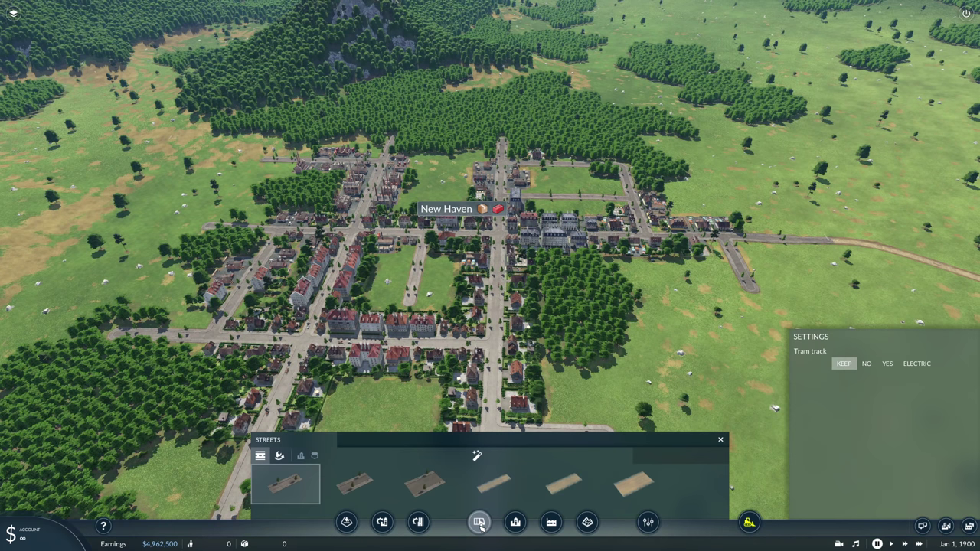
left_click(362, 492)
scroll(391, 341, "up", 2)
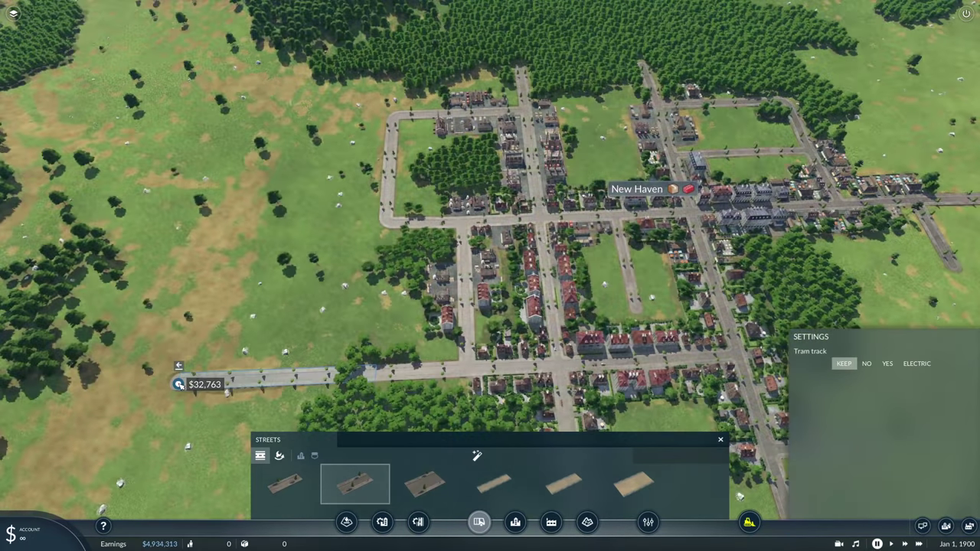
left_click(179, 384)
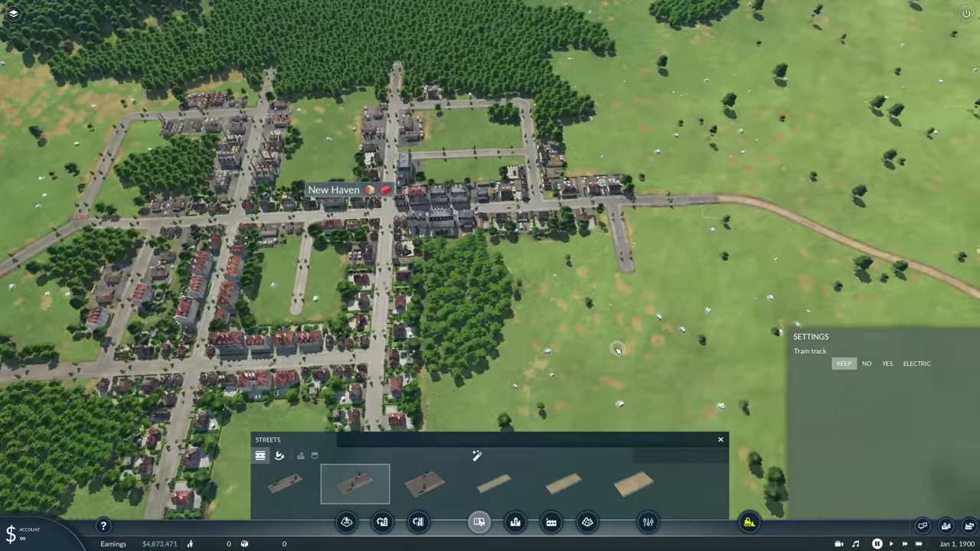
Step: Resume the simulation at the fastest speed, close the street tool and survey New Haven and the land toward the river
scroll(617, 348, "down", 3)
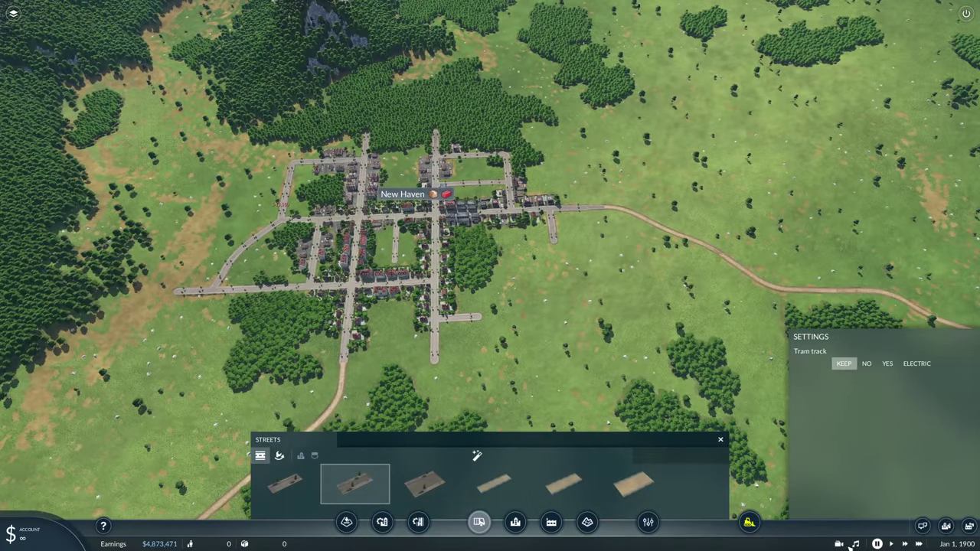
scroll(540, 344, "up", 5)
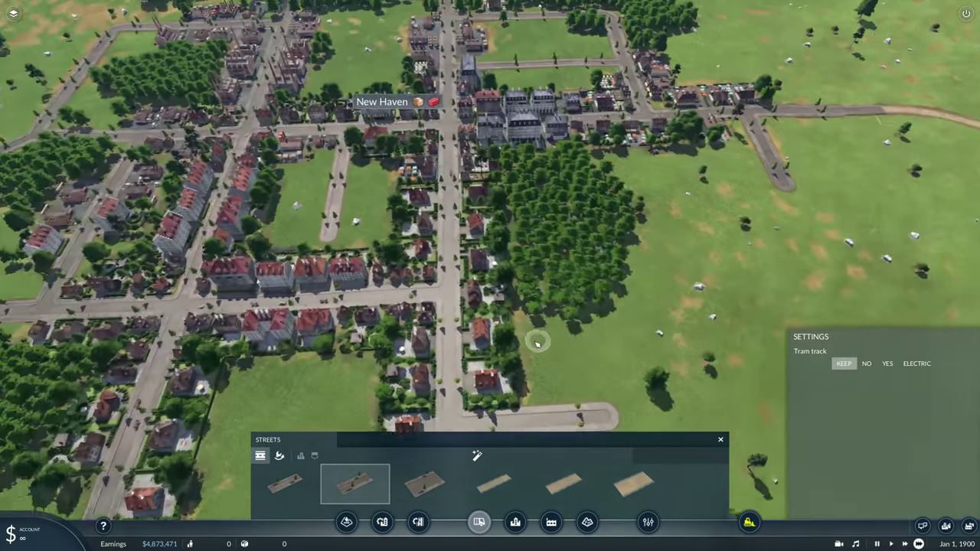
scroll(536, 339, "down", 5)
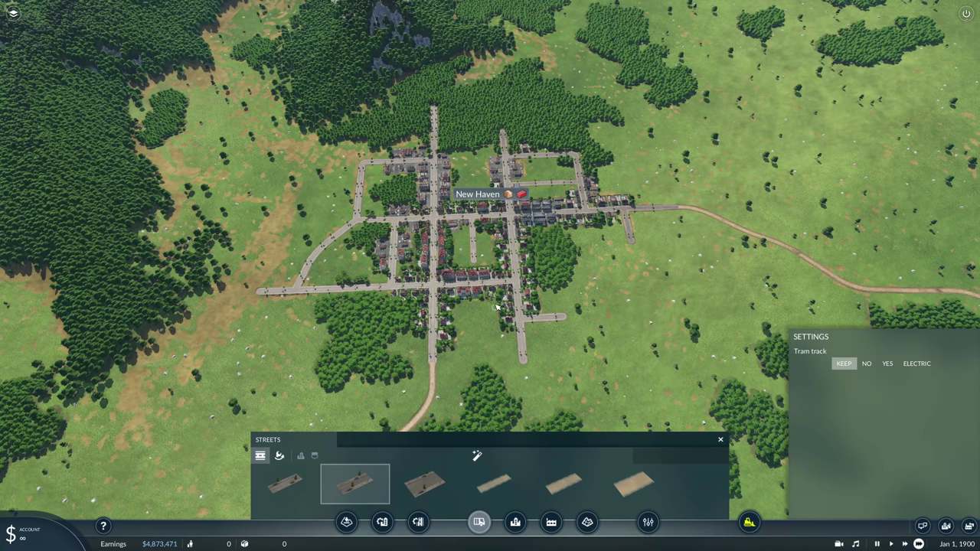
middle_click_drag(497, 307, 481, 259)
scroll(476, 272, "up", 2)
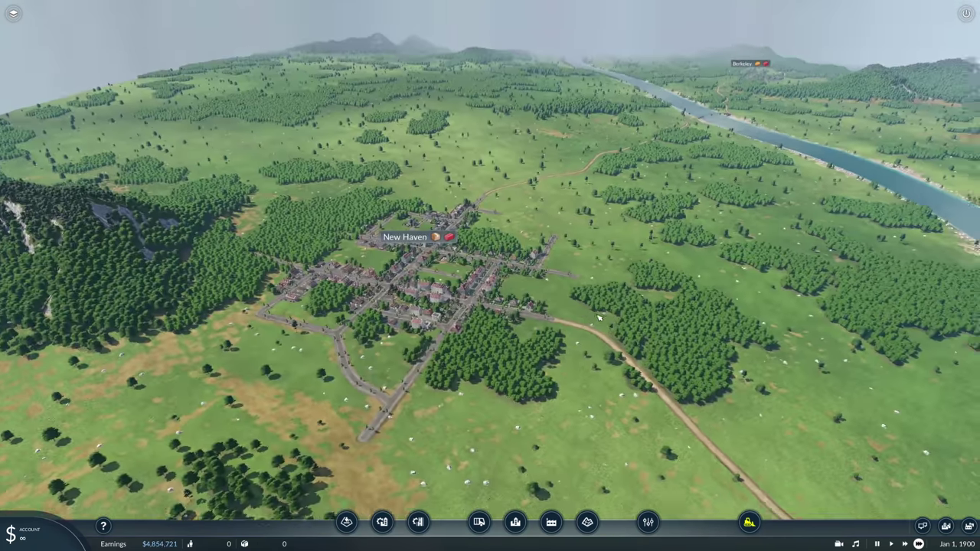
middle_click_drag(612, 316, 754, 315)
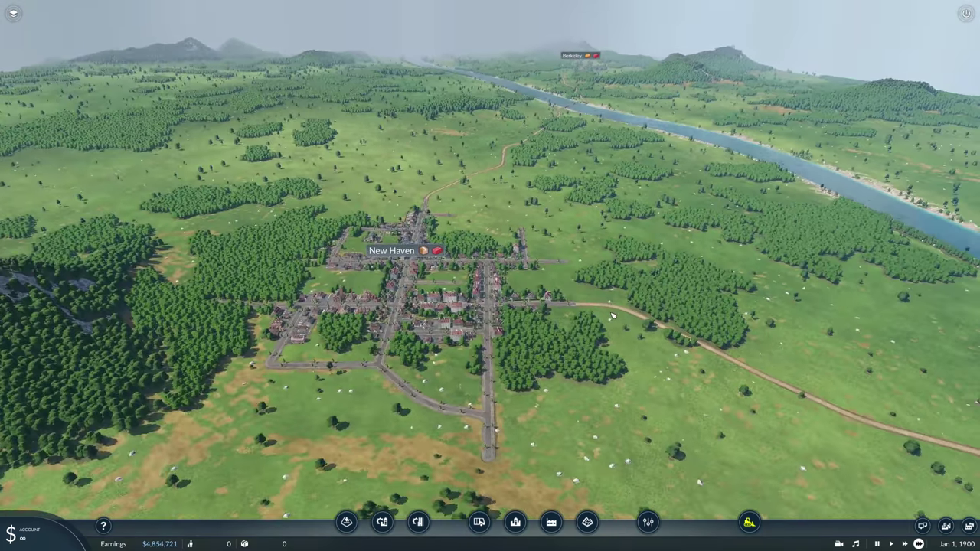
left_click_drag(754, 316, 611, 316)
middle_click_drag(611, 315, 587, 325)
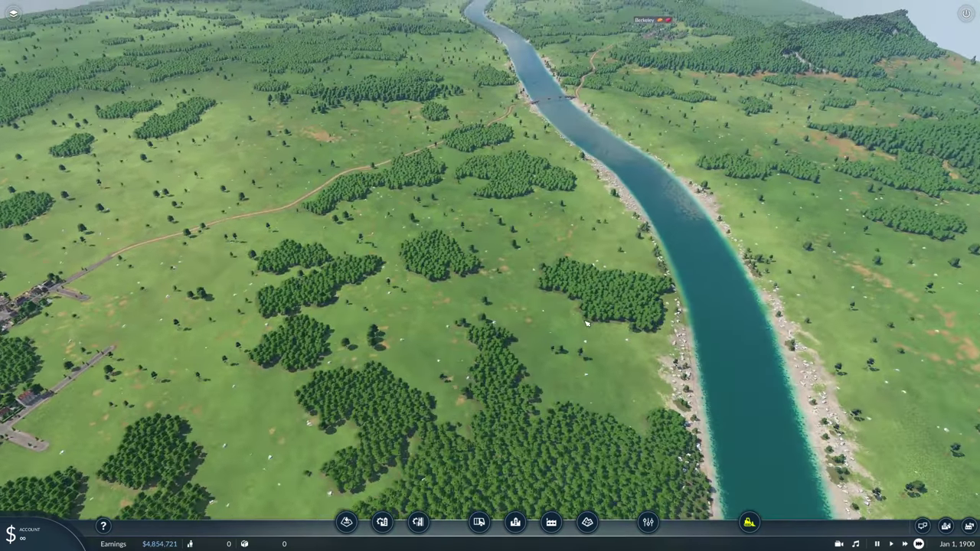
Step: Set a new town's capacity to Huge and review the cargo options, keeping Commercial and Industrial on Random
left_click(516, 523)
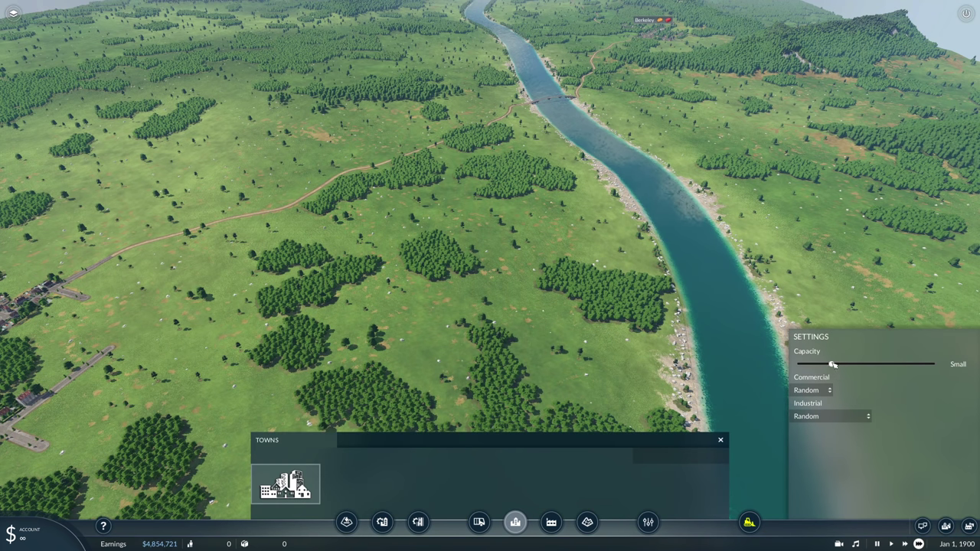
left_click_drag(840, 365, 935, 366)
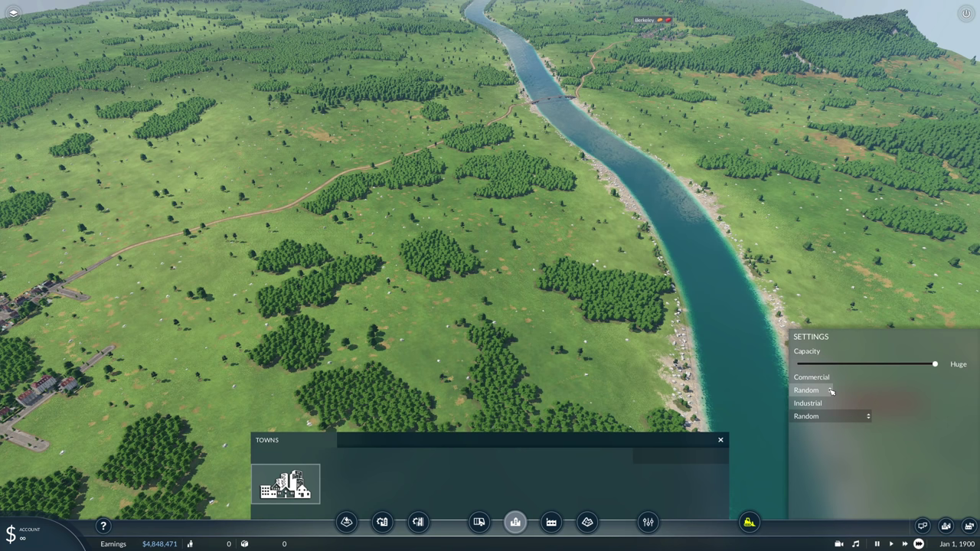
left_click(831, 390)
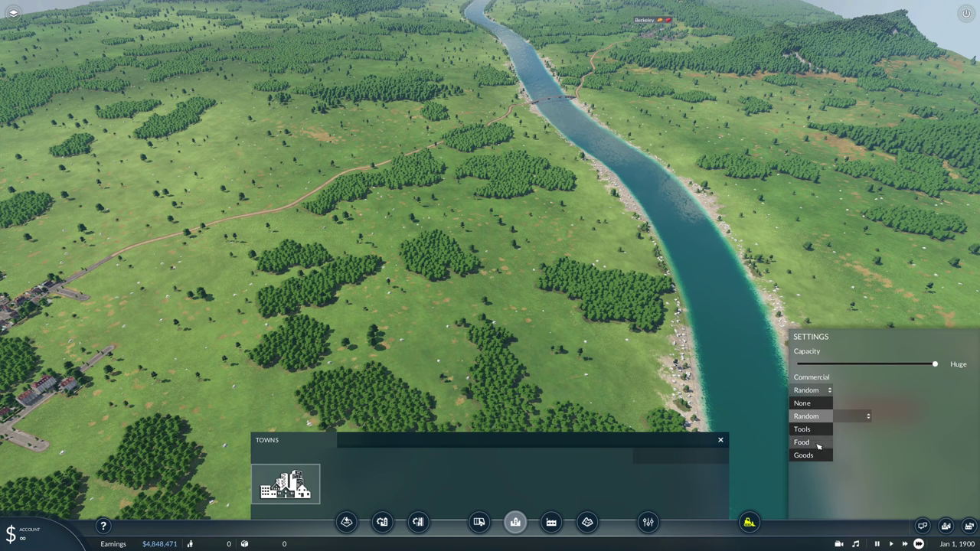
left_click(868, 394)
left_click(862, 420)
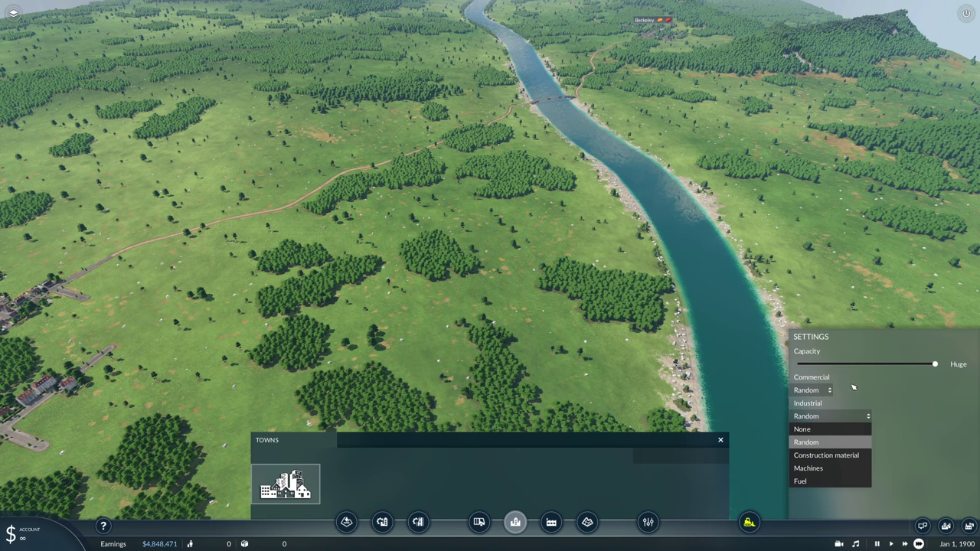
left_click(871, 395)
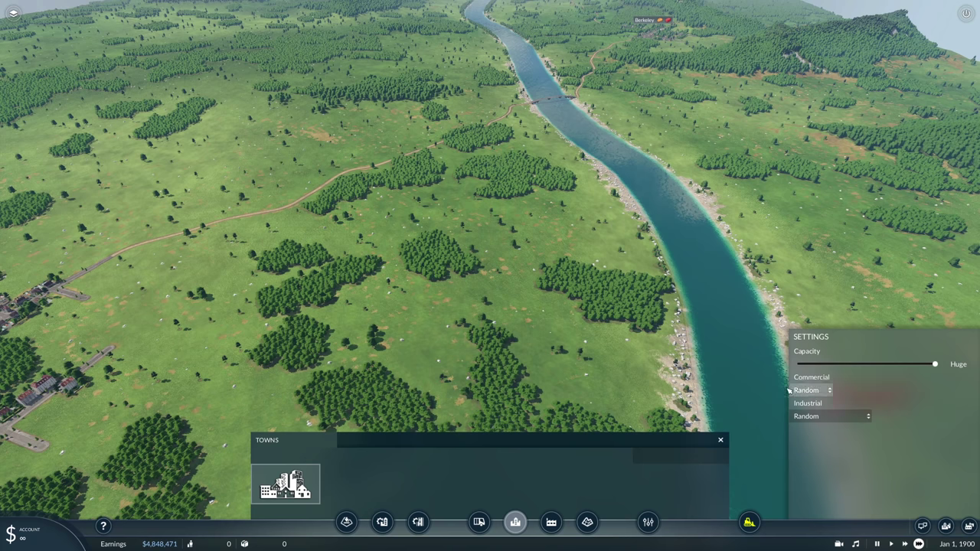
Step: Place the Huge town on the open grassland beside the river, across the water from Berkeley
scroll(789, 390, "down", 5)
scroll(436, 255, "up", 5)
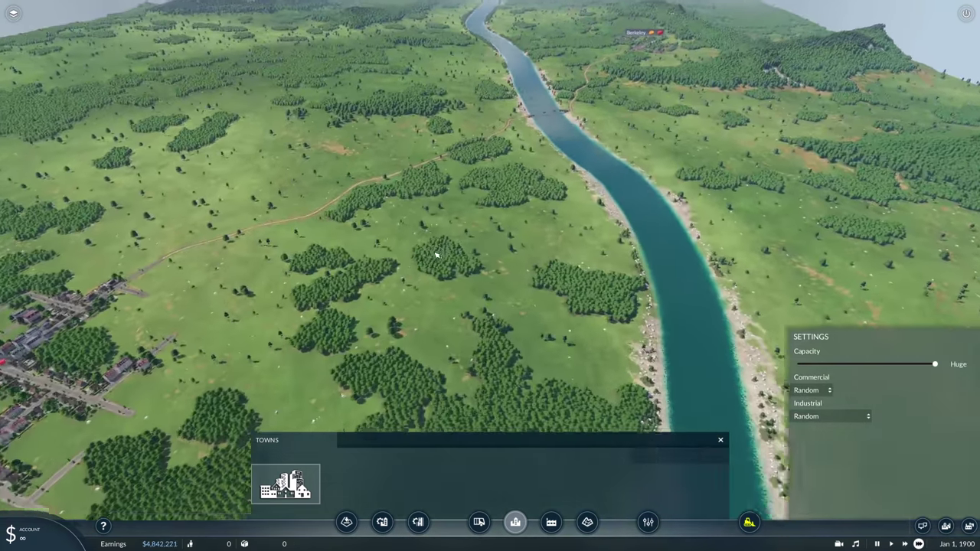
key("w")
key("a")
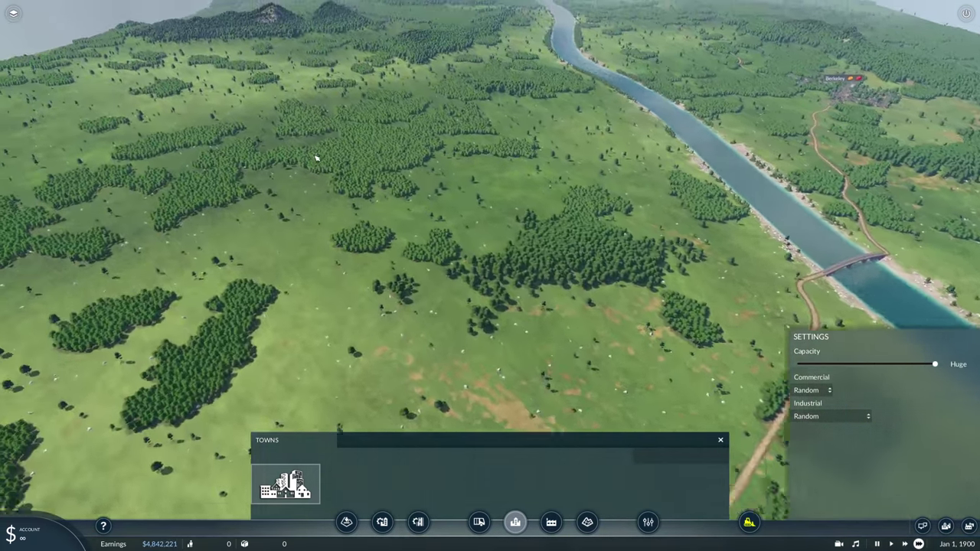
key("w")
key("a")
key("d")
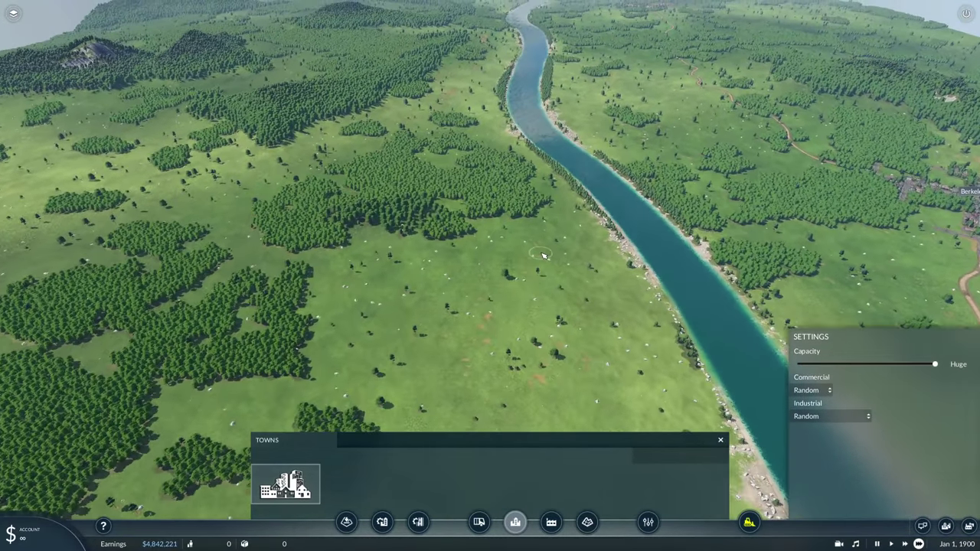
left_click(481, 273)
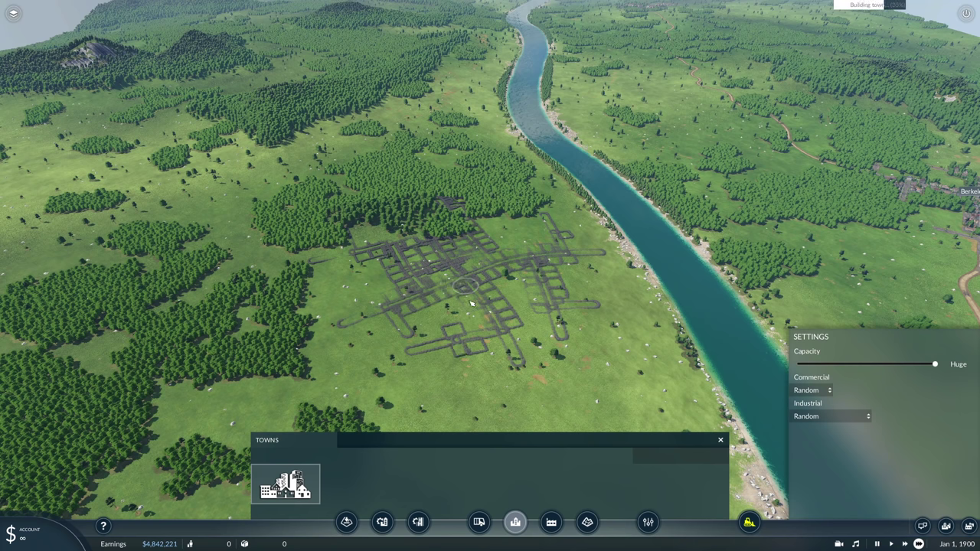
Step: Close the town placement tool and open Baton Rouge's town details to examine its residents, supply and target population
middle_click_drag(314, 337, 199, 302)
key("d")
scroll(195, 309, "up", 4)
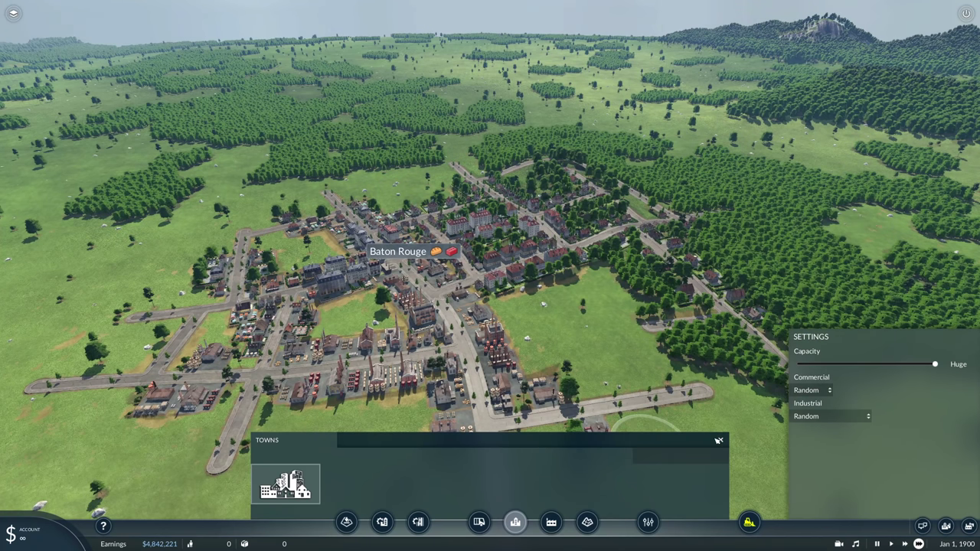
left_click(719, 440)
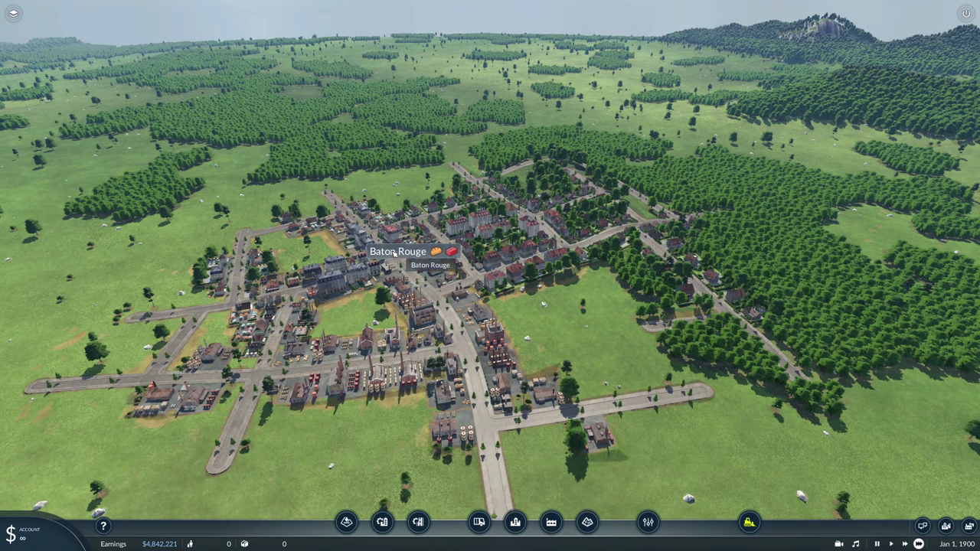
left_click(394, 252)
left_click_drag(890, 51, 739, 106)
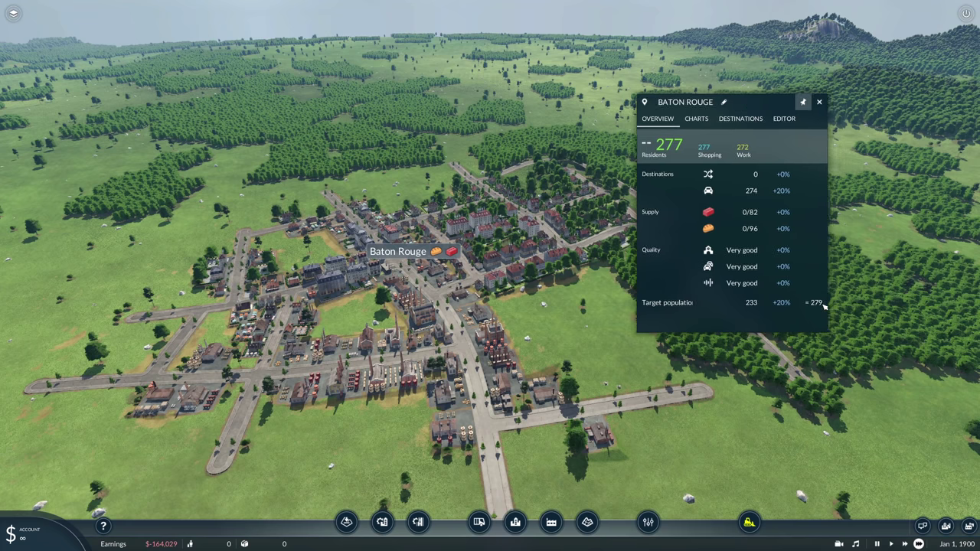
Step: Set Baton Rouge's residential, commercial and industrial land use to 800 each, check the target population and close the town details
left_click(784, 119)
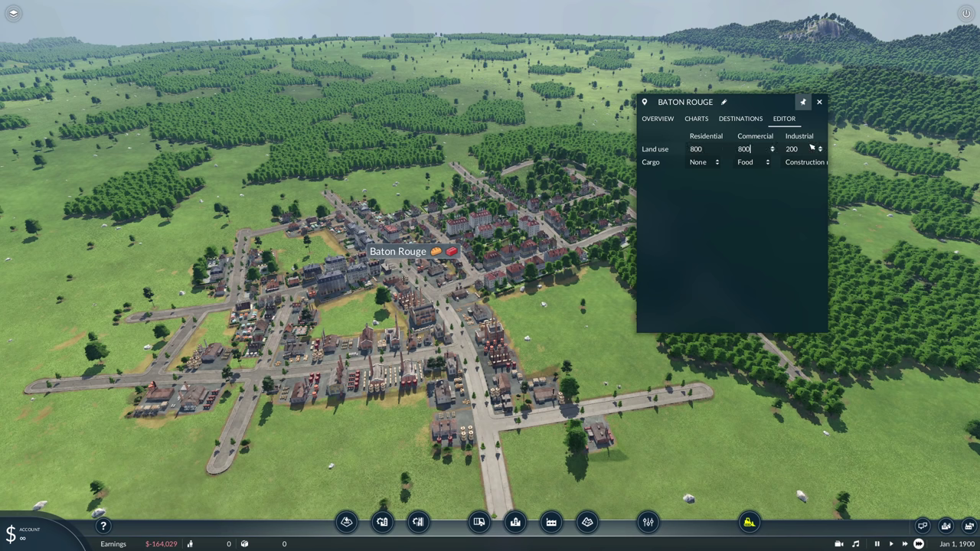
type("800")
key("Return")
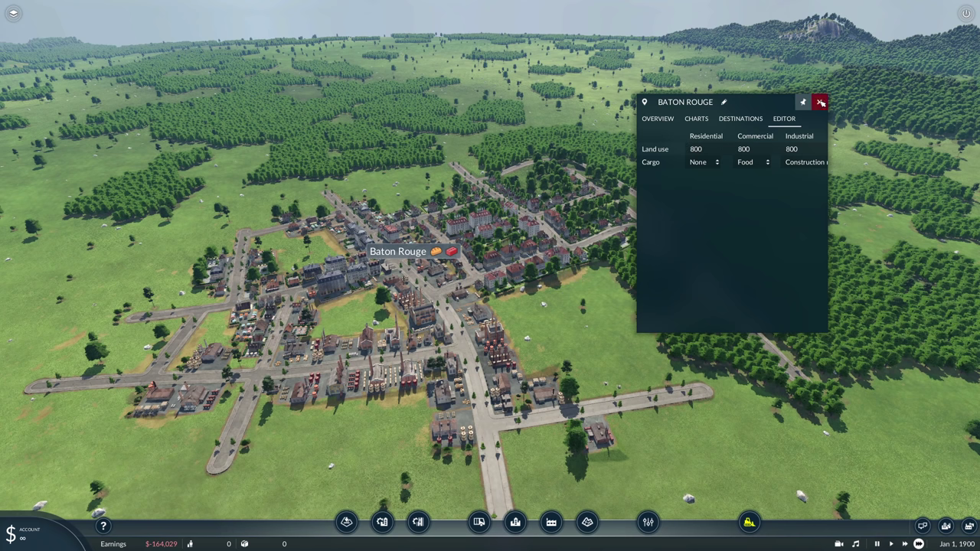
left_click(658, 119)
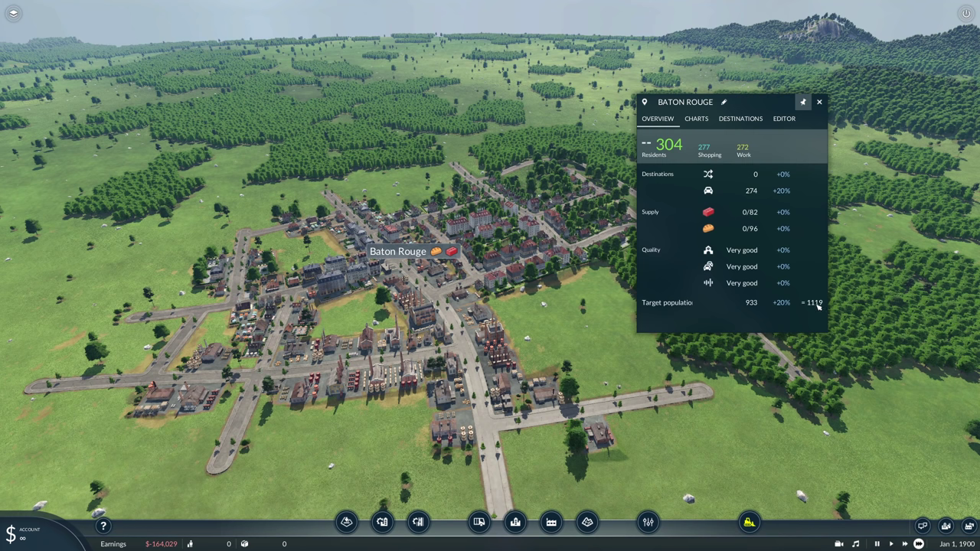
mouse_move(816, 307)
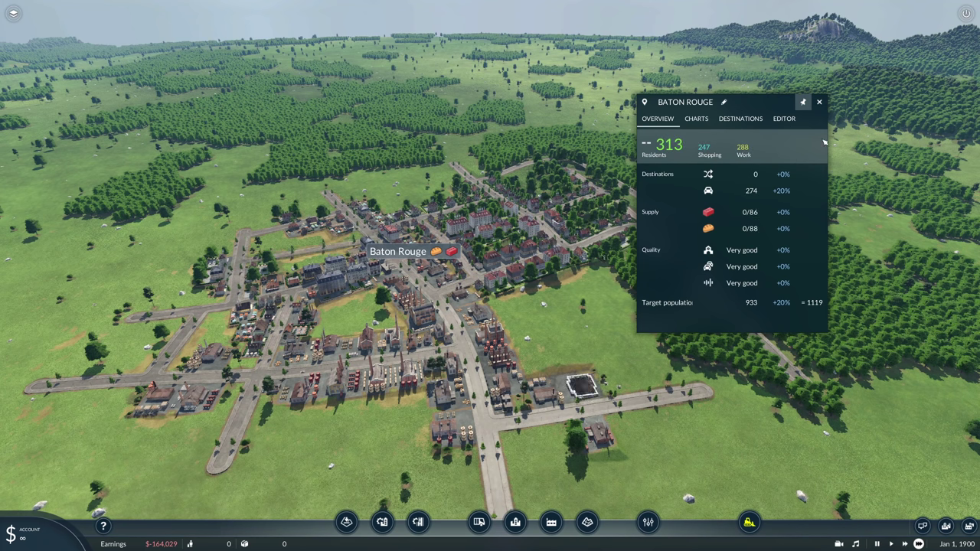
left_click(819, 101)
Step: Place a Small town with Random commercial and industrial cargo in the forest beside Baton Rouge
middle_click_drag(429, 320, 434, 298)
scroll(475, 337, "down", 6)
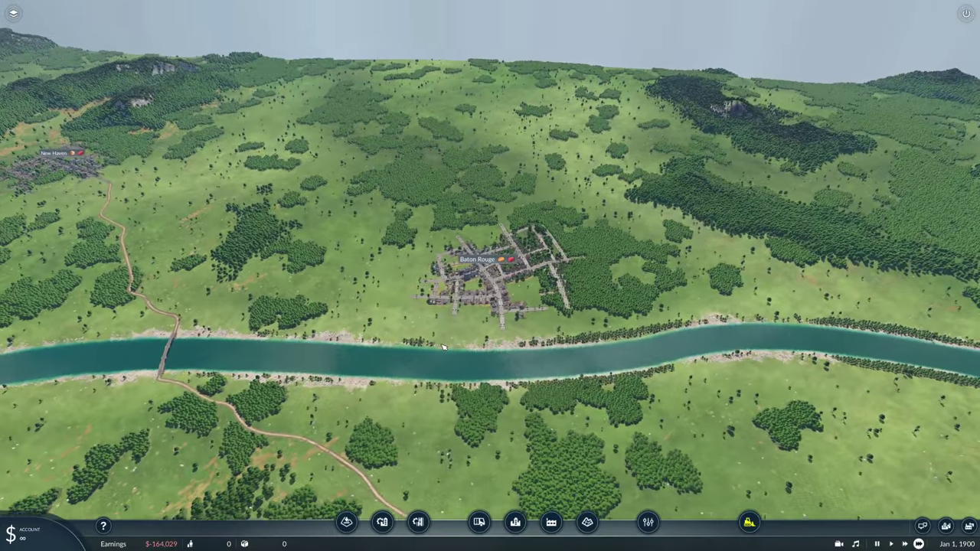
scroll(442, 347, "up", 10)
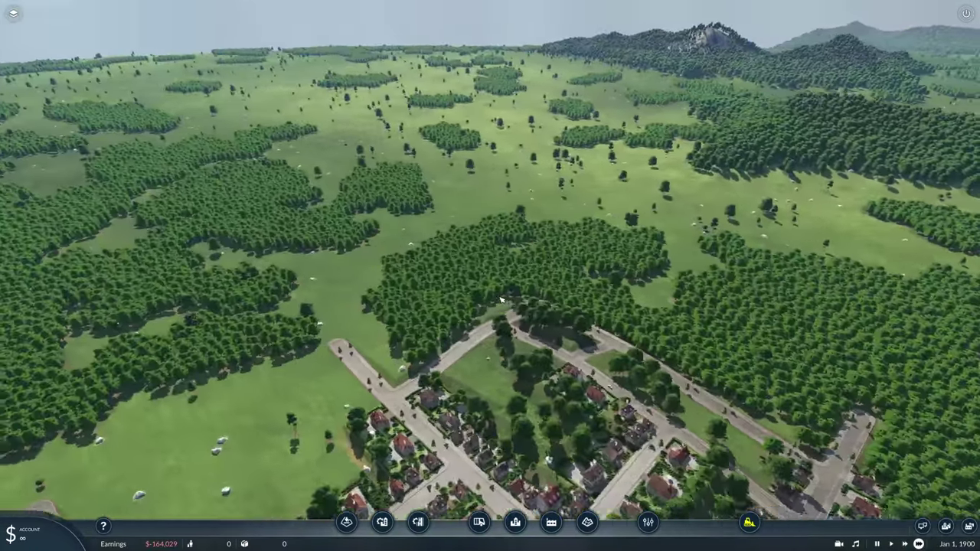
scroll(502, 300, "down", 5)
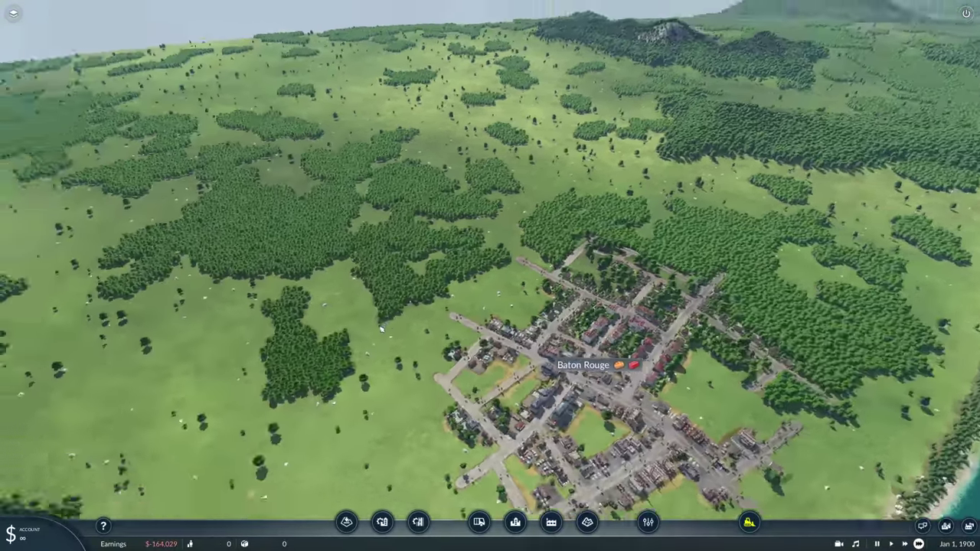
scroll(414, 329, "up", 6)
scroll(383, 324, "down", 4)
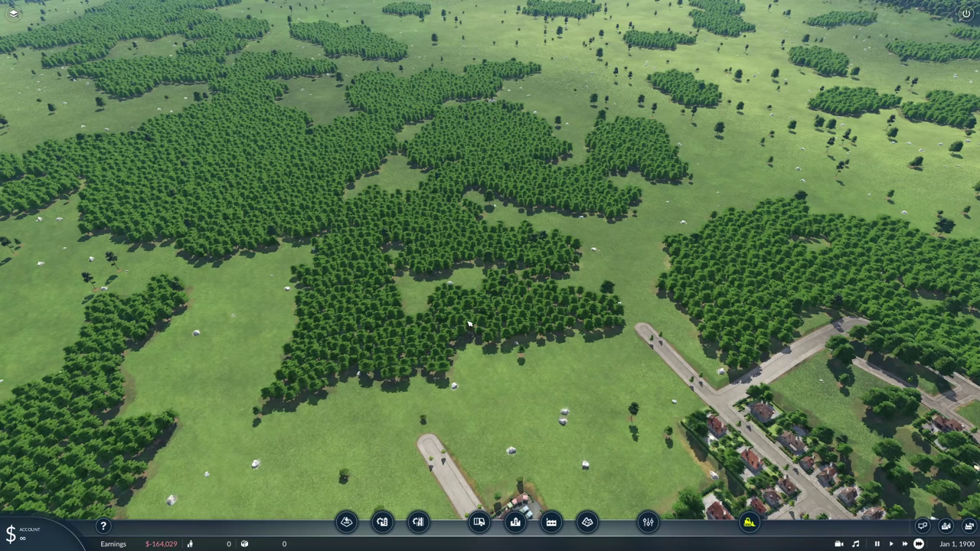
middle_click_drag(469, 324, 504, 295)
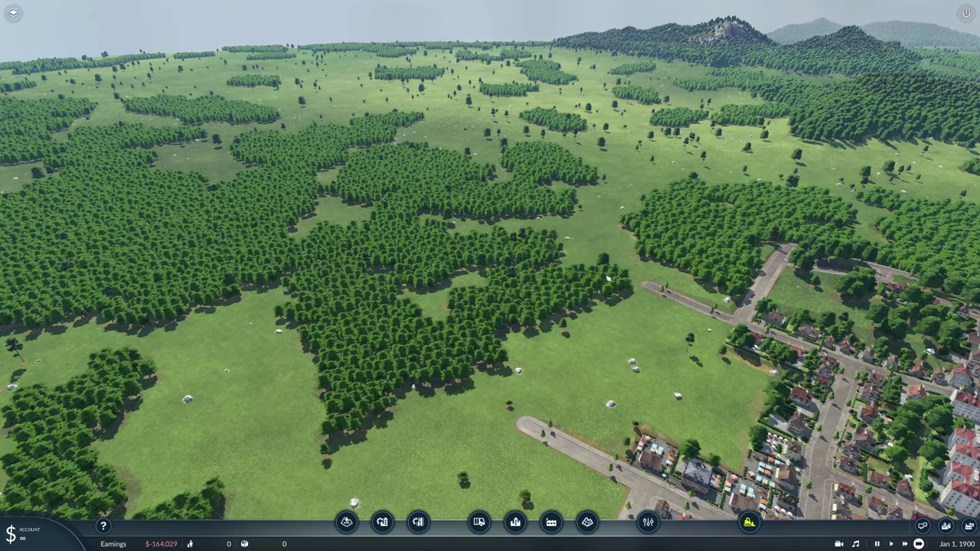
left_click(522, 523)
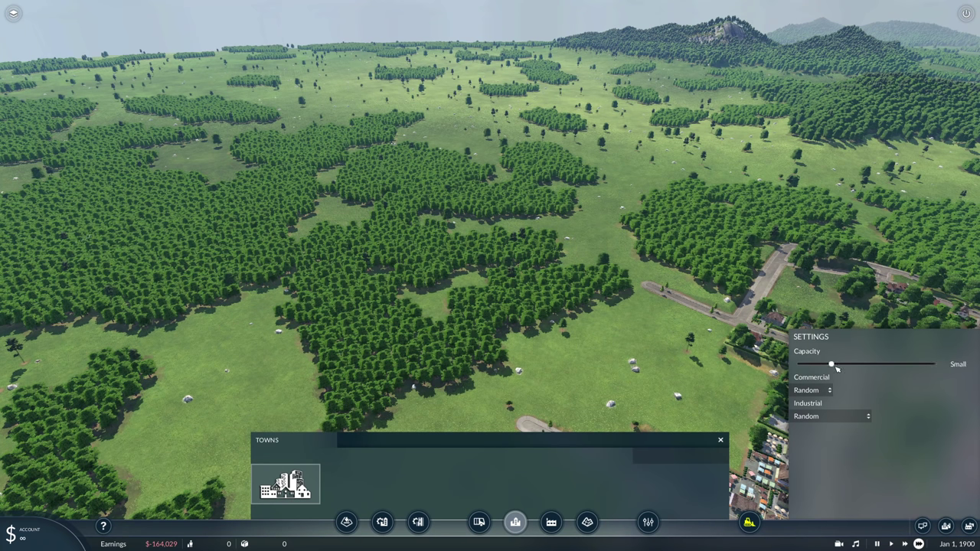
left_click(367, 239)
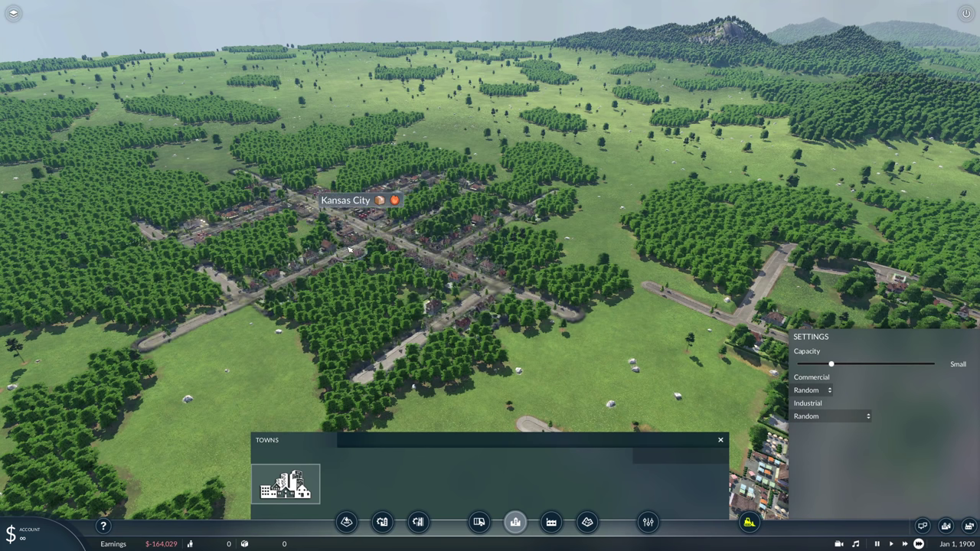
Step: Examine Kansas City's street layout and the open gap between it and Baton Rouge
key("s")
key("d")
key("w")
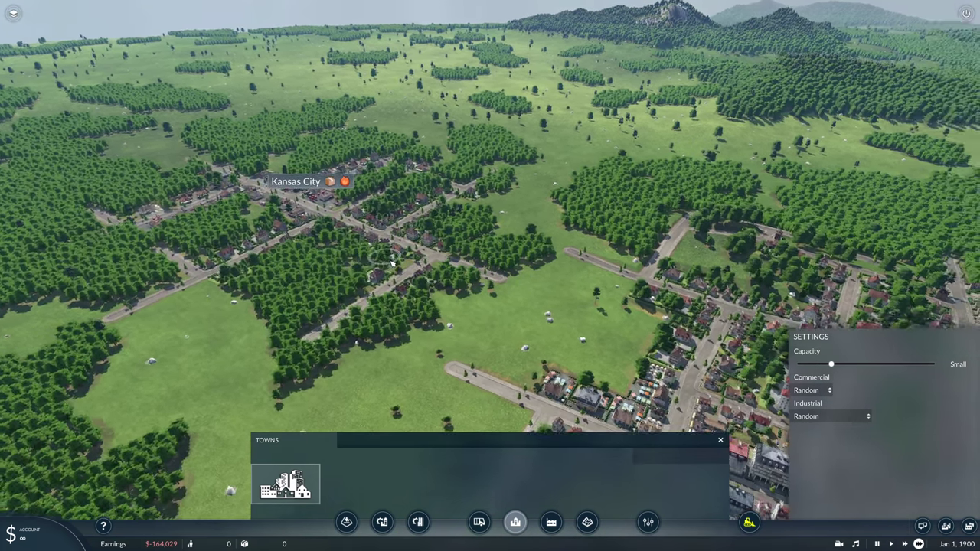
middle_click_drag(390, 262, 412, 277)
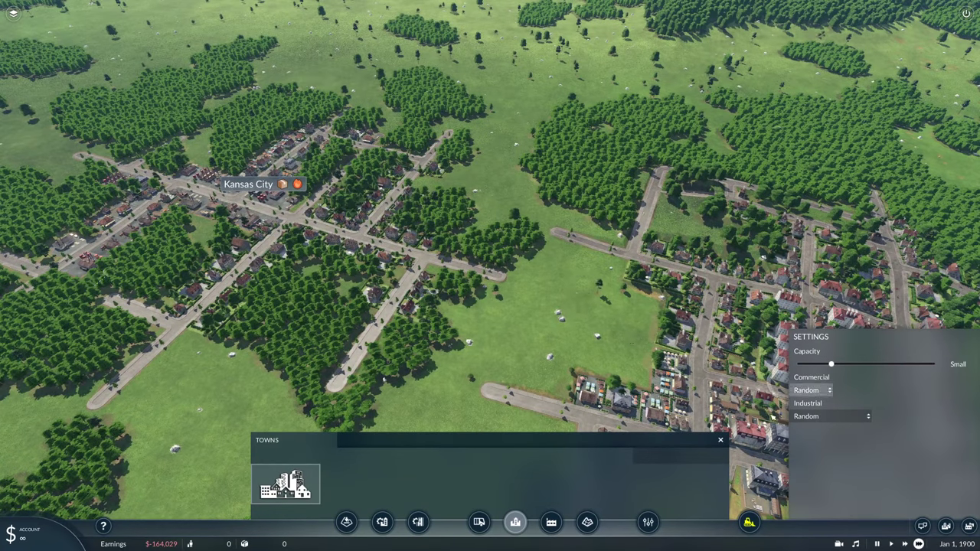
Step: Close the town placement tool and set Kansas City's land use to 800 residential, 50 commercial and 50 industrial
left_click(719, 439)
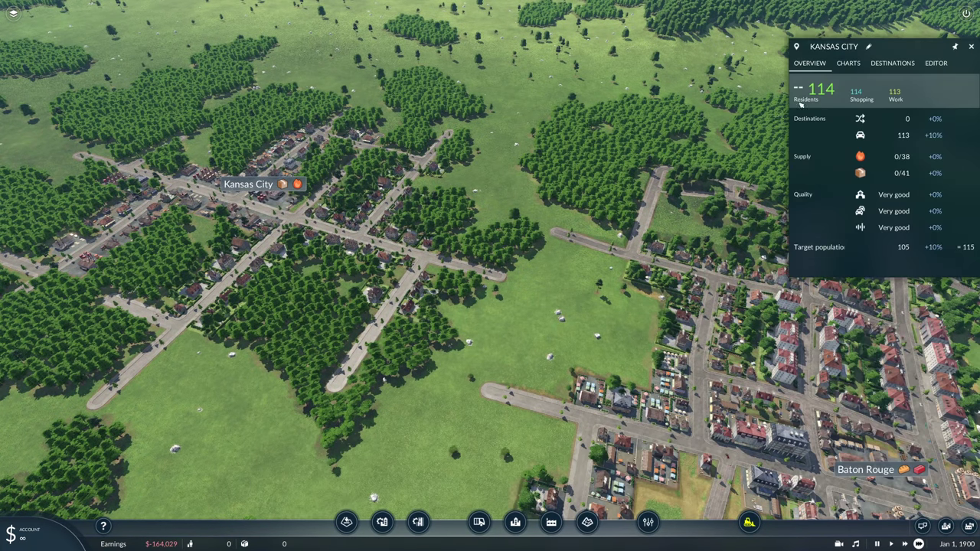
left_click_drag(859, 47, 635, 162)
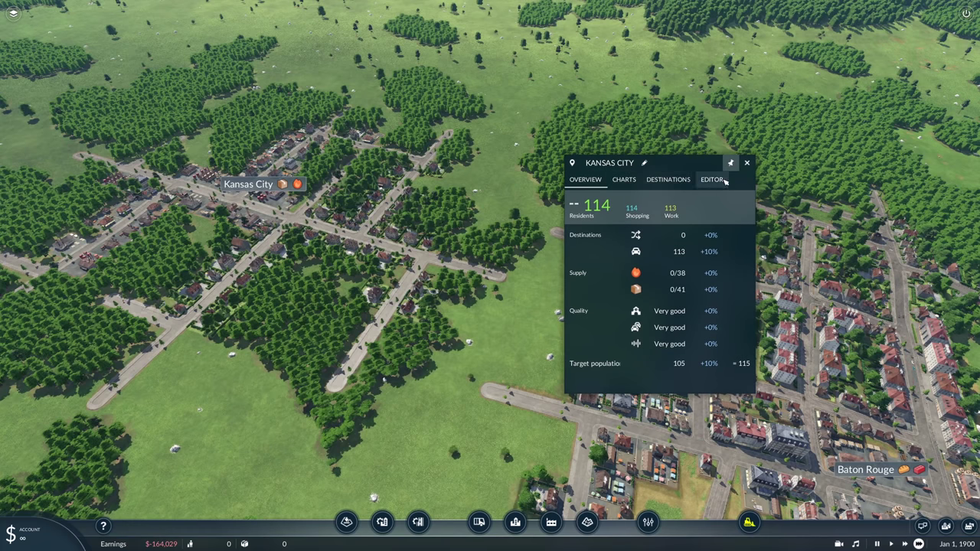
left_click(711, 179)
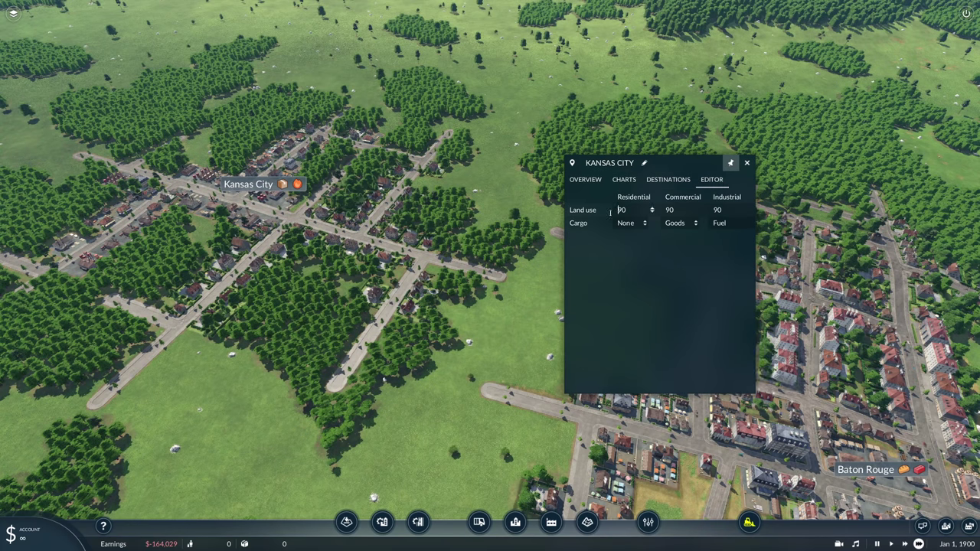
left_click(639, 210)
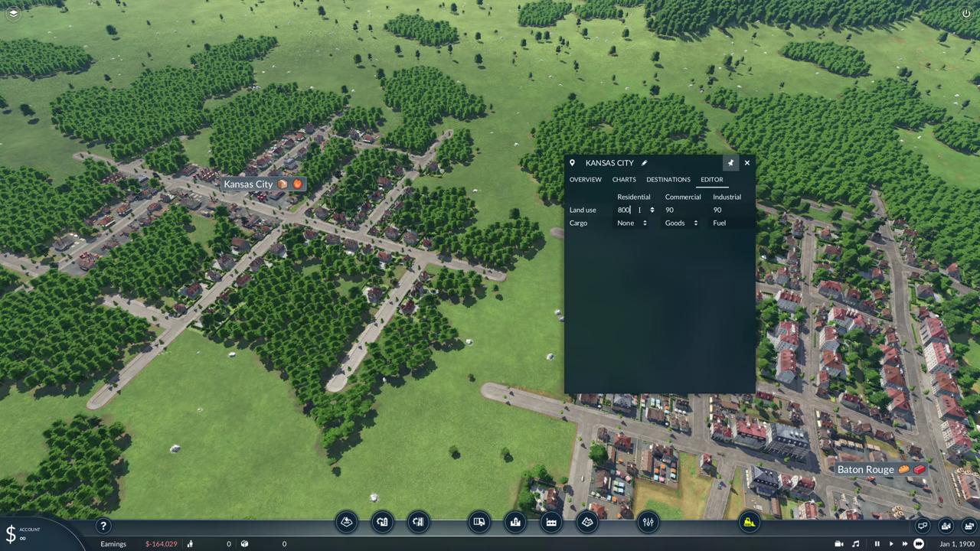
left_click(681, 209)
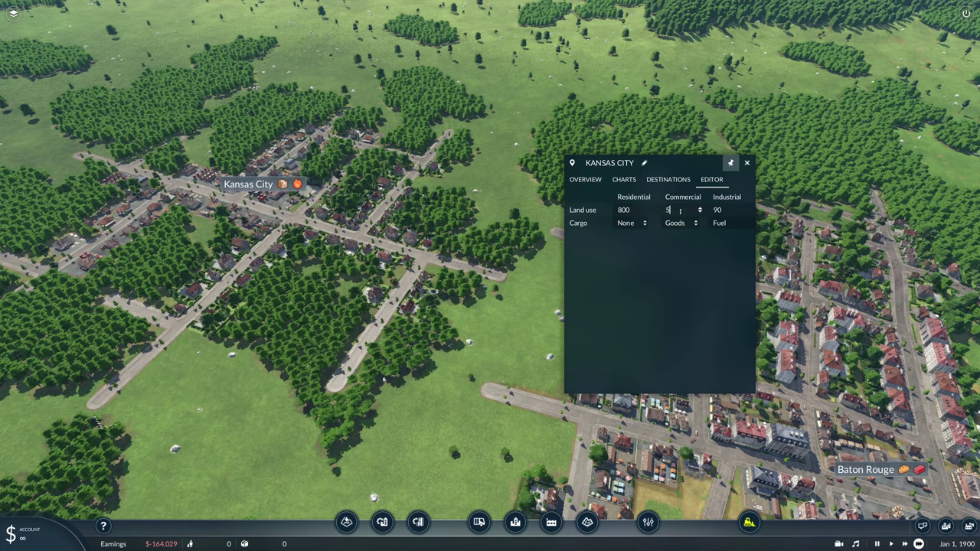
left_click(732, 210)
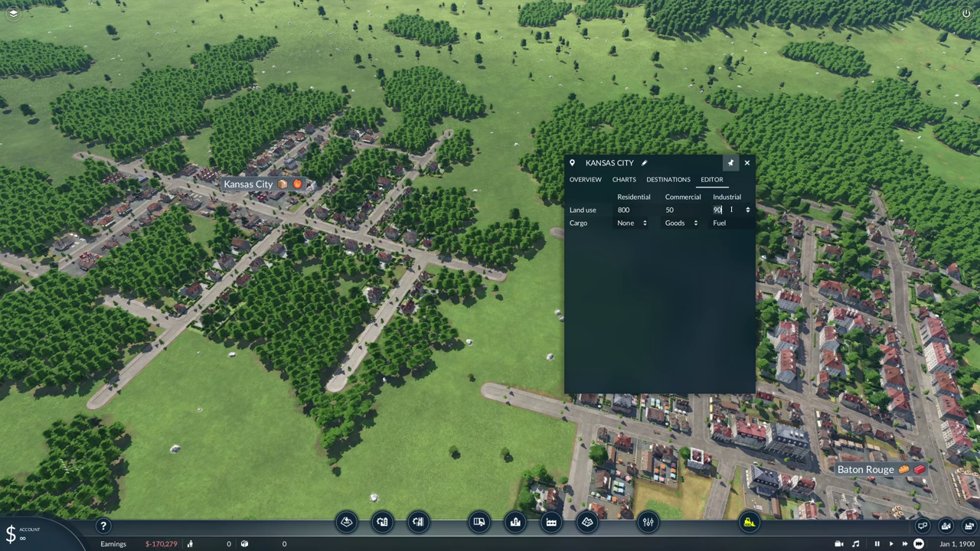
type("5")
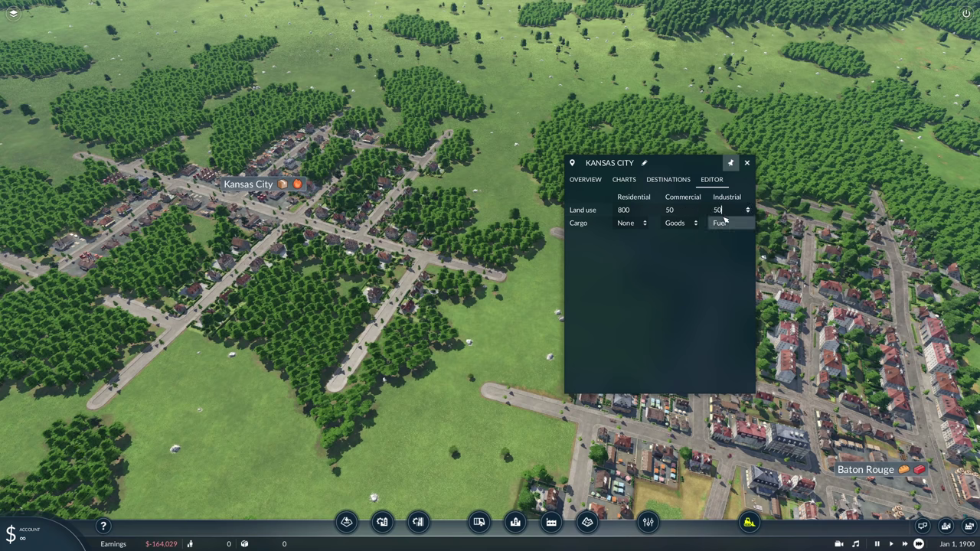
type("0")
key("Return")
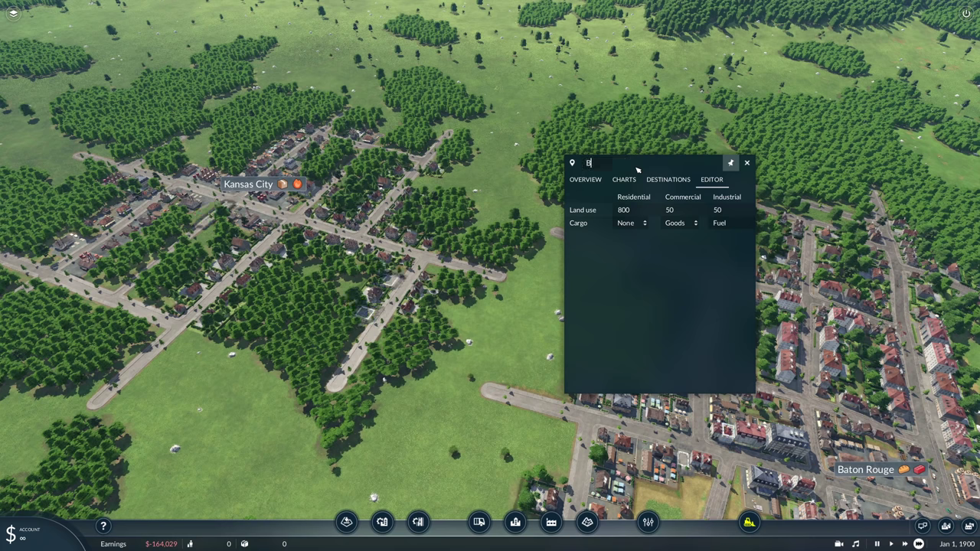
Step: Rename Kansas City as Burb and close its town details
type("b")
key("Return")
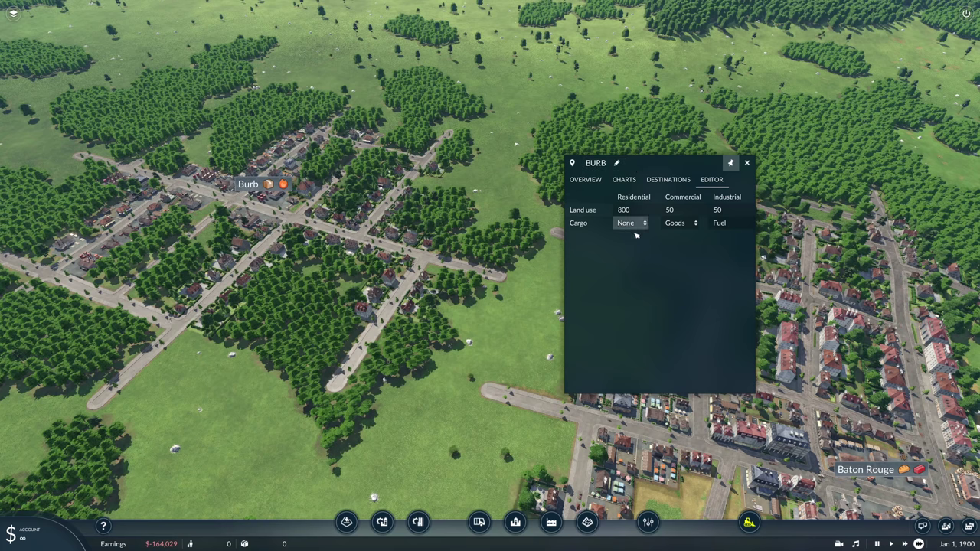
left_click(748, 164)
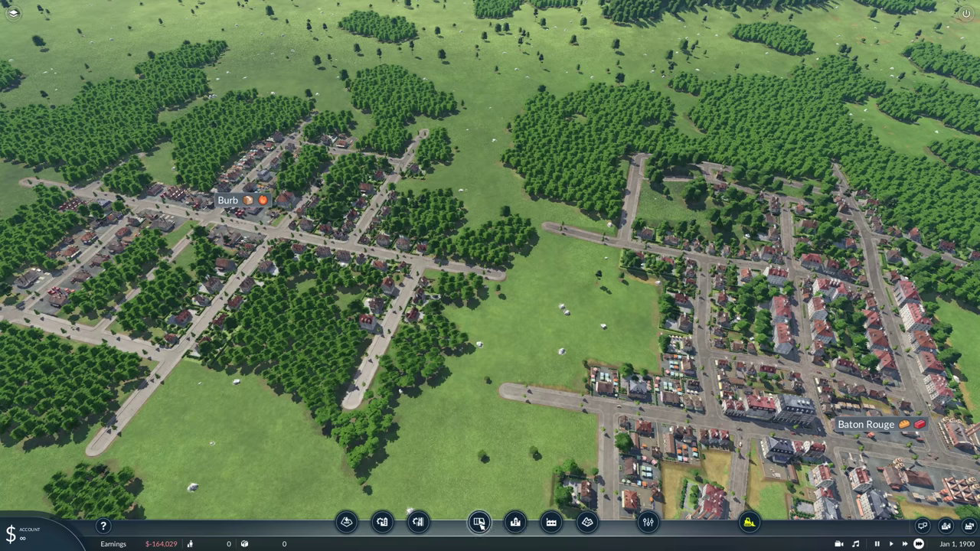
Step: Build medium streets across the open gap to connect Burb with Baton Rouge's dead-end streets, and close the street tool
left_click(479, 522)
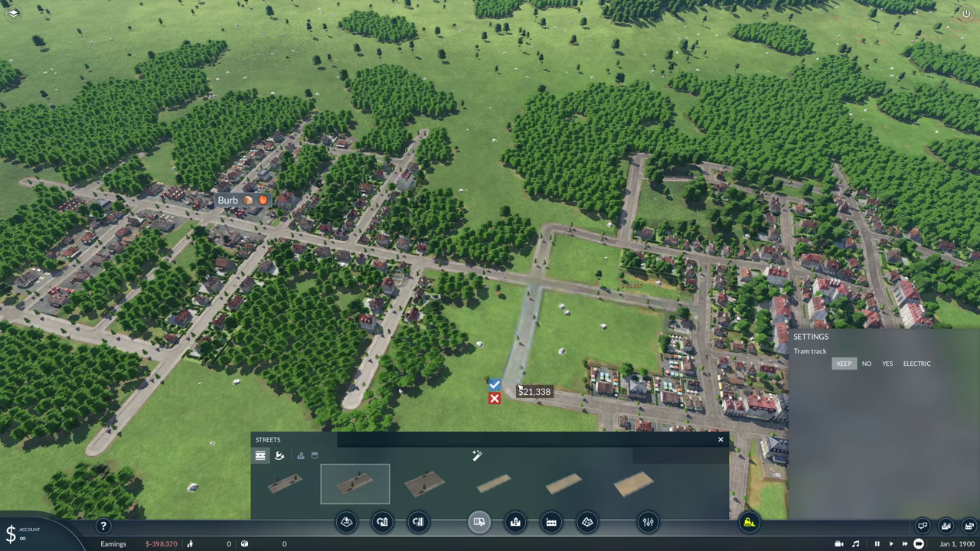
left_click(494, 385)
scroll(375, 295, "down", 5)
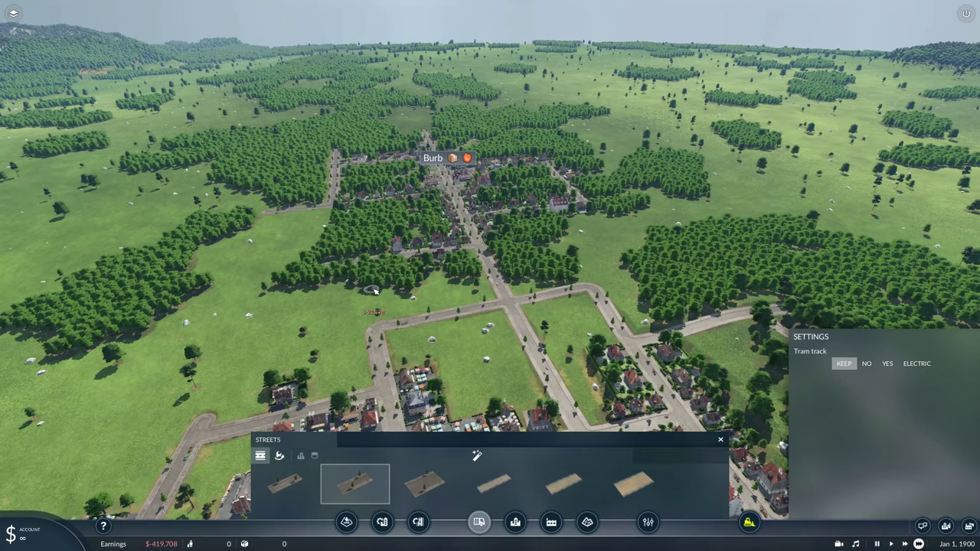
middle_click_drag(375, 292, 500, 284)
scroll(509, 297, "up", 2)
scroll(510, 298, "down", 3)
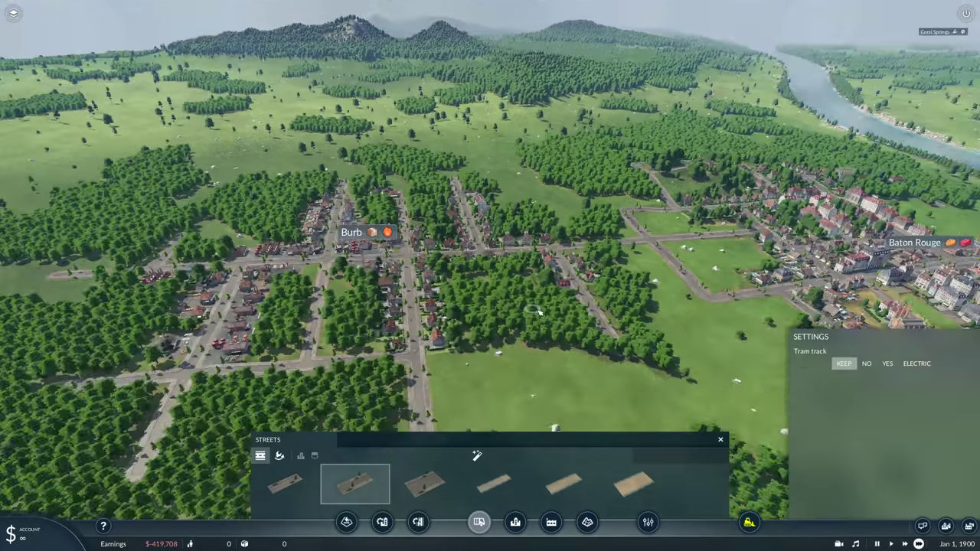
middle_click_drag(557, 334, 428, 298)
right_click_drag(464, 305, 398, 302)
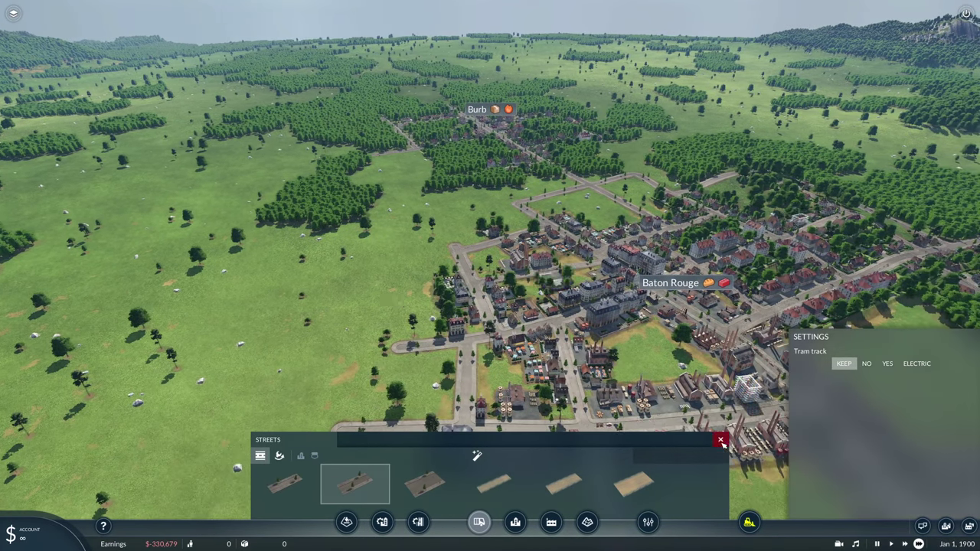
left_click(720, 441)
Step: Save the current map
key("Escape")
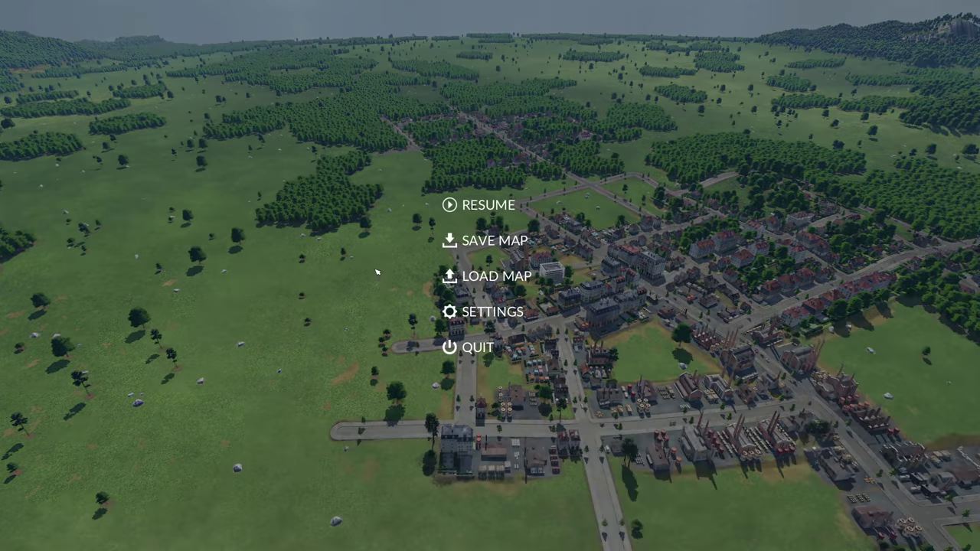
left_click(482, 242)
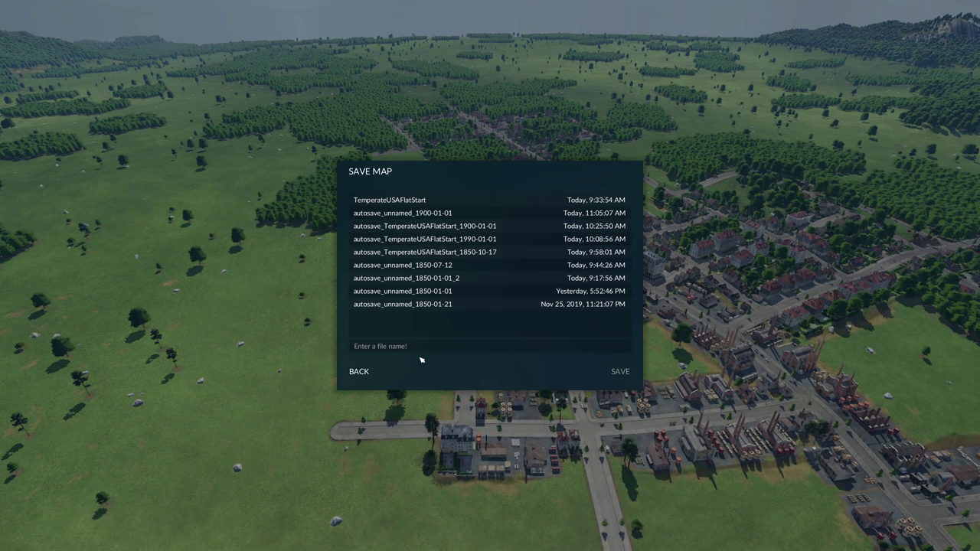
left_click(620, 371)
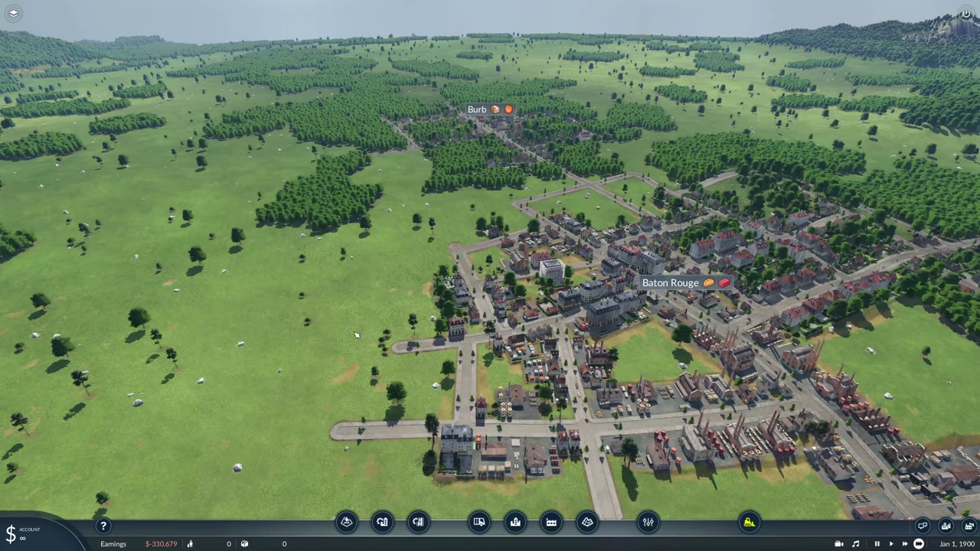
Step: Place a production level 1 farm in the open meadow between the country road and the river, below Berkeley
middle_click_drag(620, 373, 474, 241)
scroll(439, 289, "down", 5)
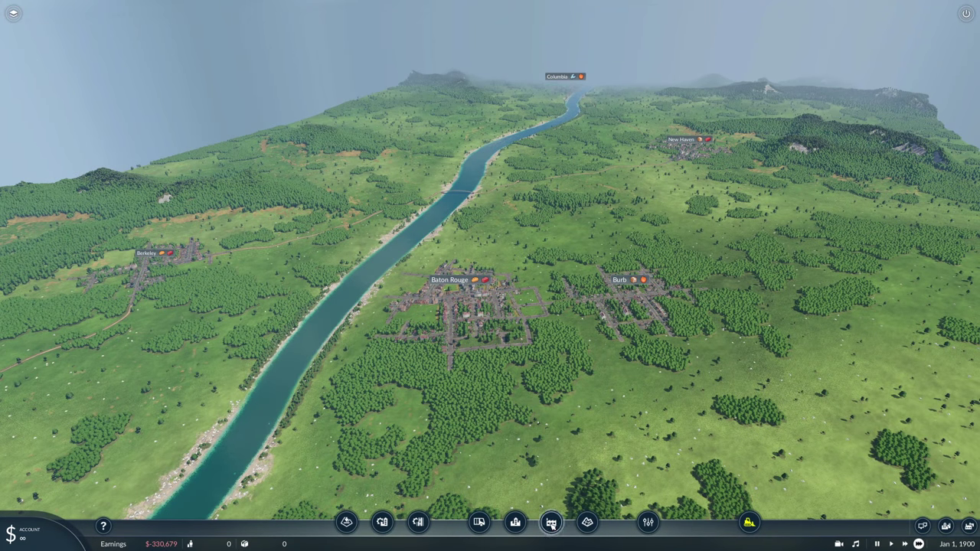
left_click(551, 523)
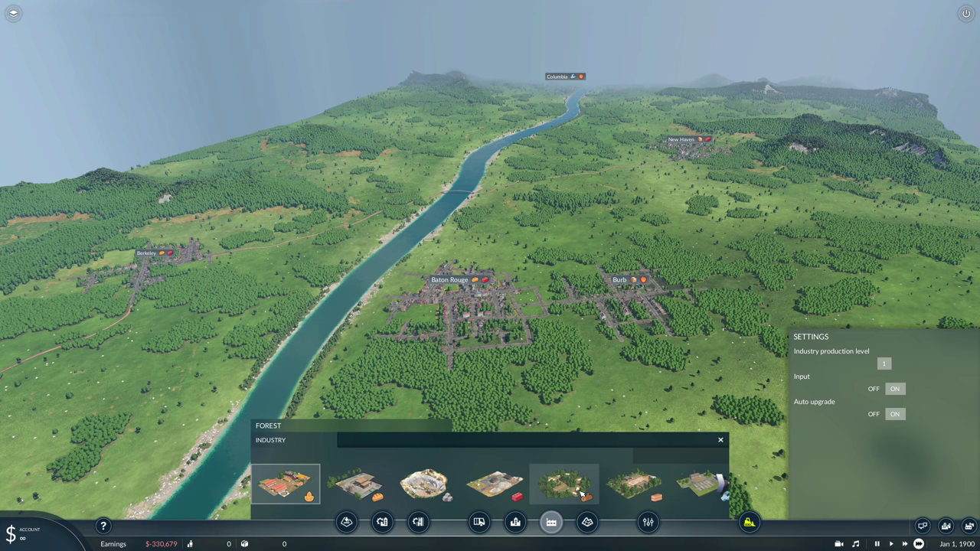
scroll(457, 488, "down", 2)
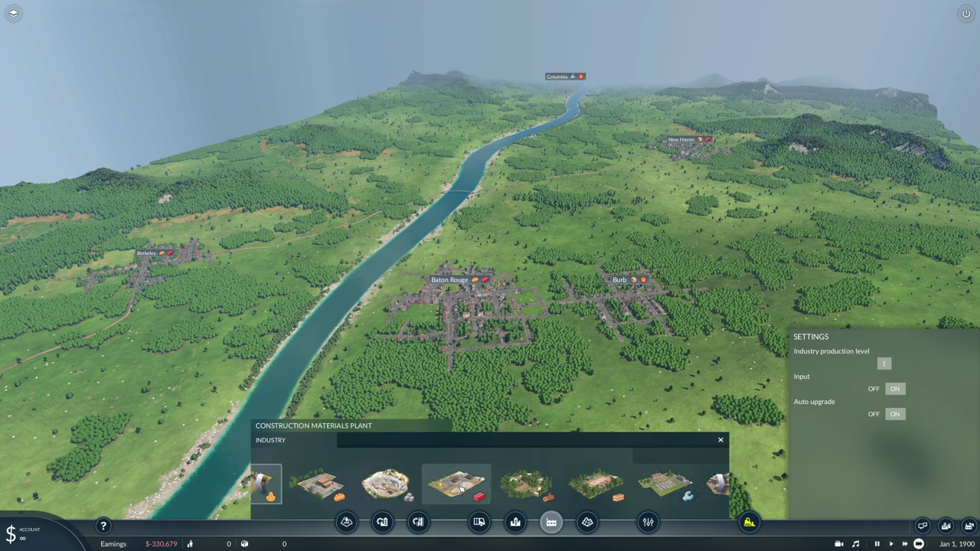
scroll(456, 486, "up", 2)
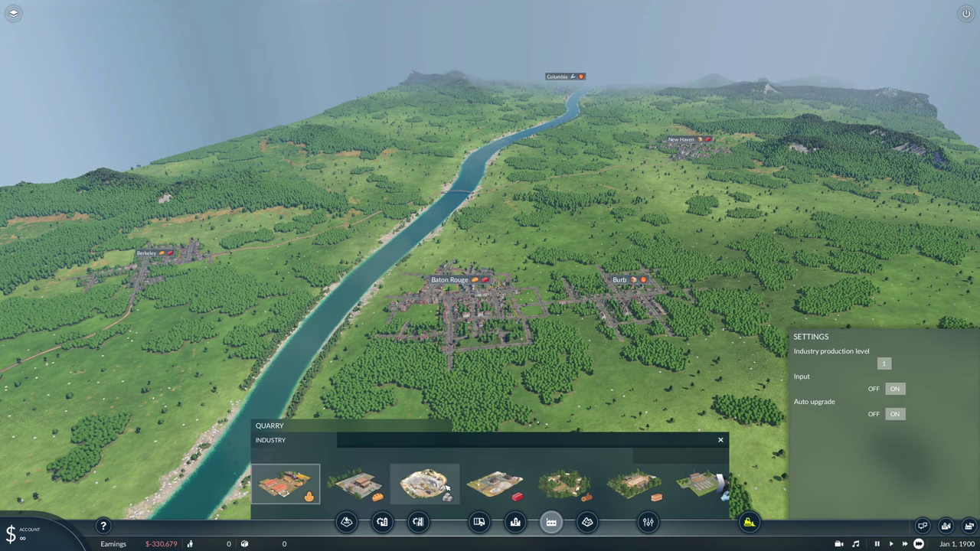
left_click(398, 498)
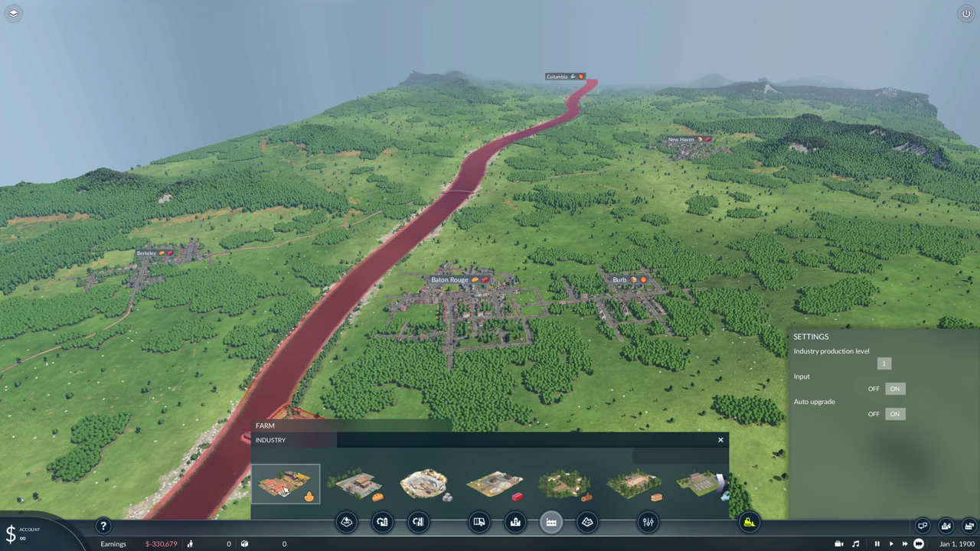
key("s")
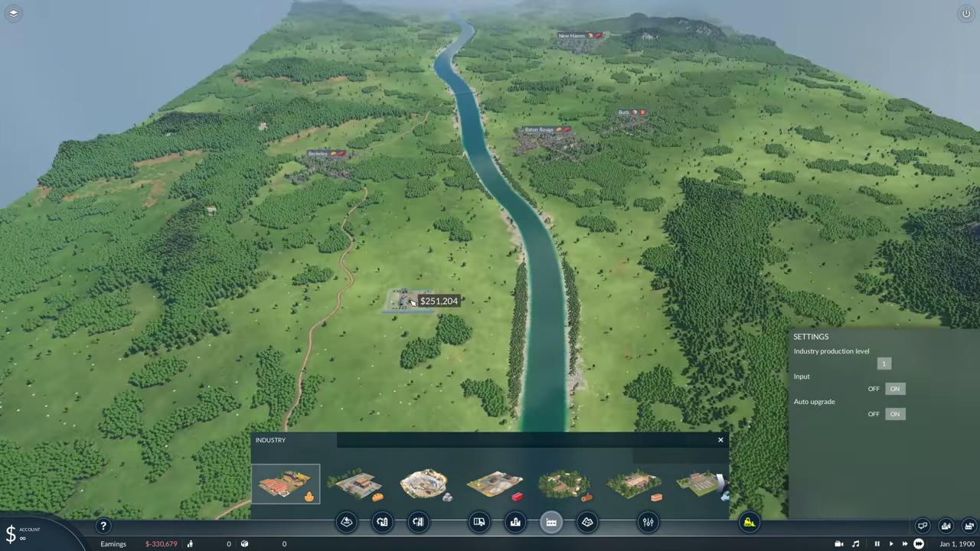
left_click(411, 303)
scroll(414, 305, "up", 5)
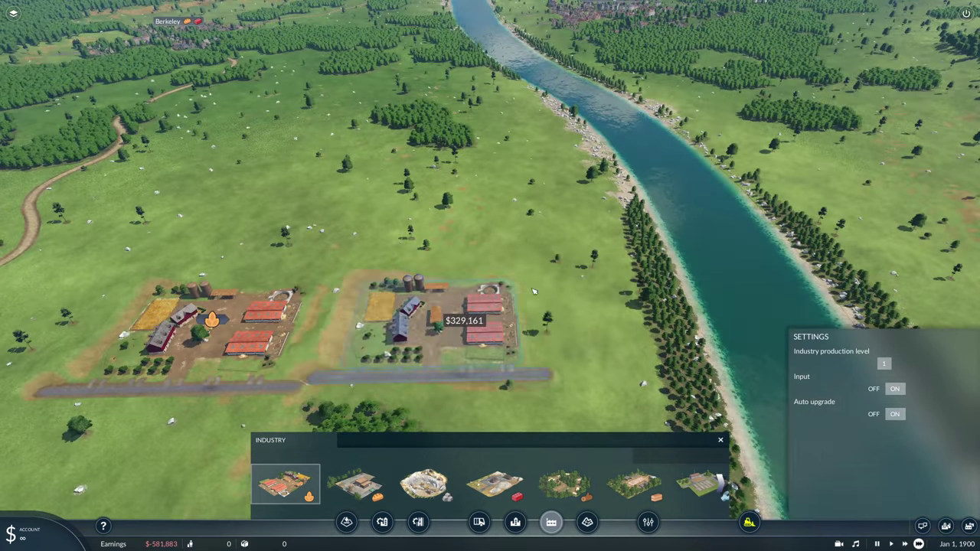
Step: Place a rotated food processing plant at production level 1 near the farm, with input and auto upgrade on
left_click(359, 485)
scroll(513, 273, "down", 6)
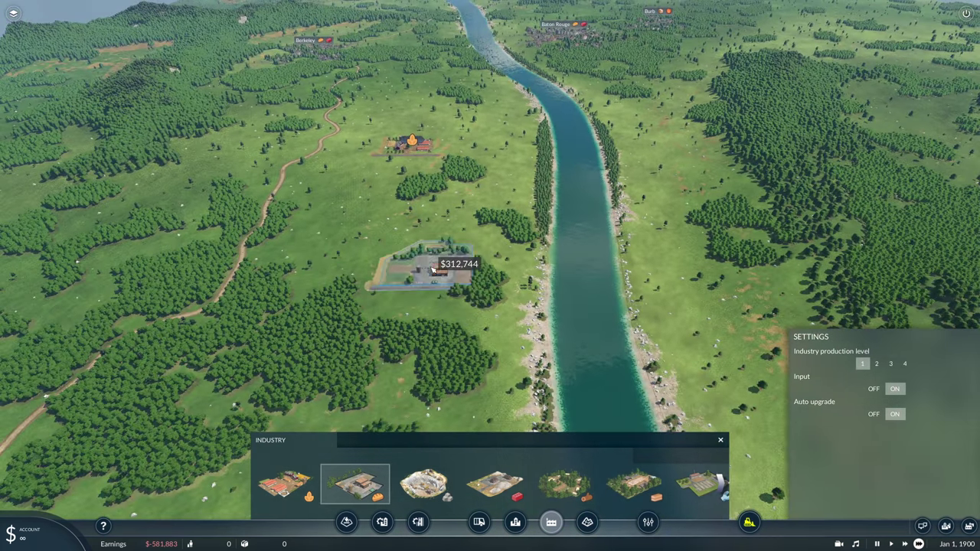
key("m")
key("m")
key("m")
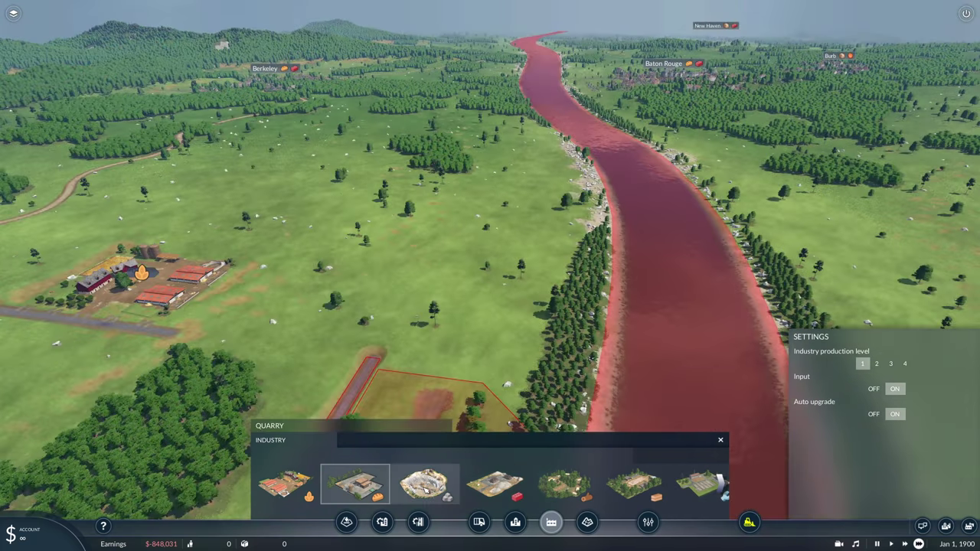
Step: Place a quarry at the foot of the rocky, forested hill and close the industry tool
left_click(423, 494)
scroll(417, 336, "down", 10)
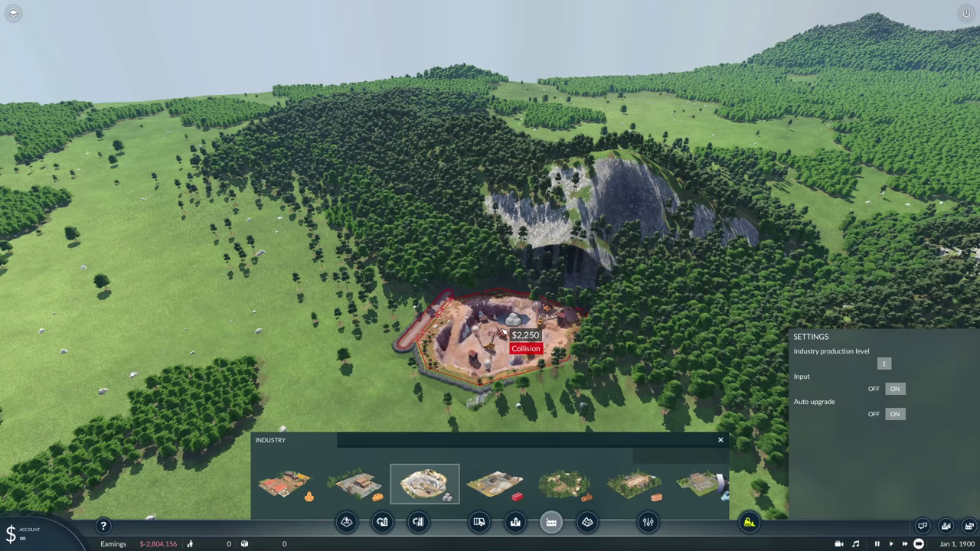
left_click(720, 441)
Step: Smooth the steep cliff behind the quarry with brush size 278.7 and strength 0.6, and close the terrain tools
scroll(594, 400, "up", 10)
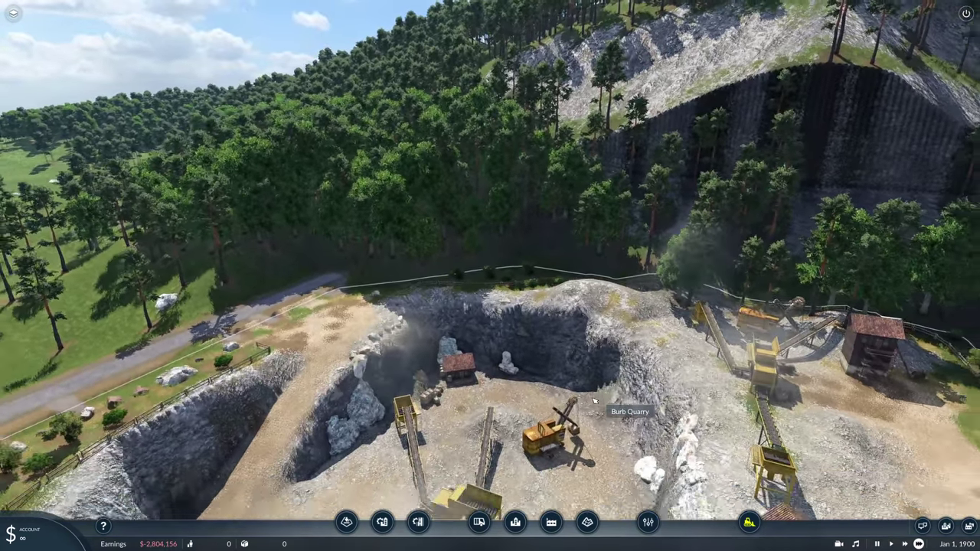
scroll(595, 401, "down", 6)
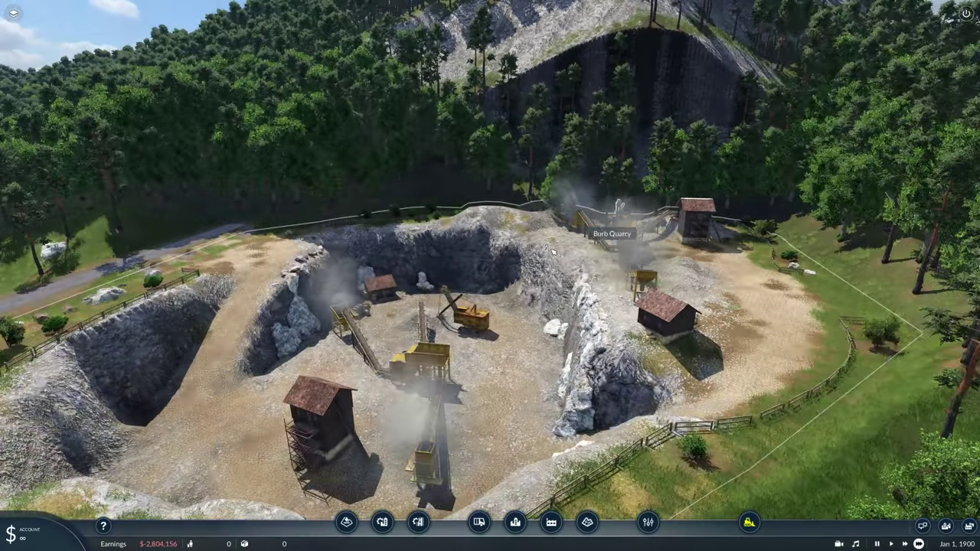
middle_click_drag(579, 224, 480, 77)
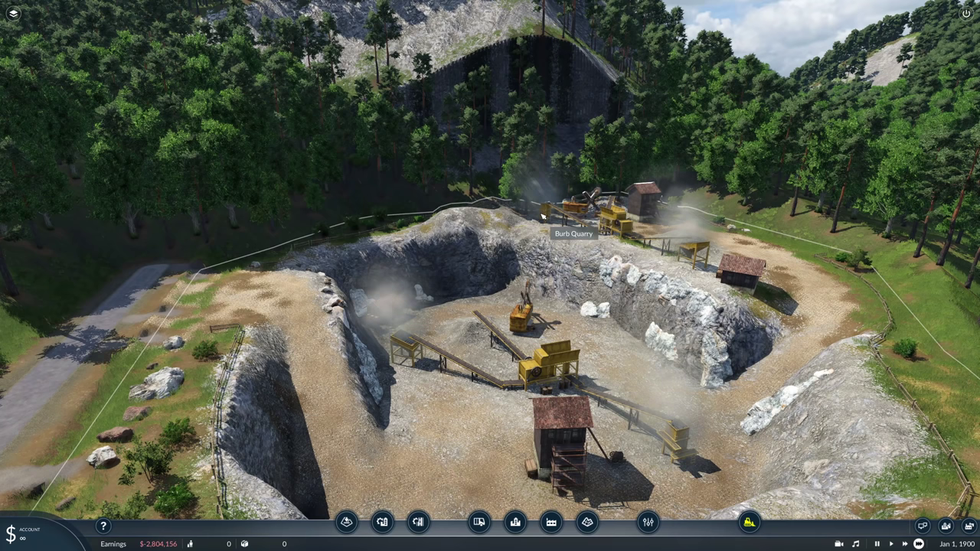
middle_click_drag(511, 316, 459, 309)
key("w")
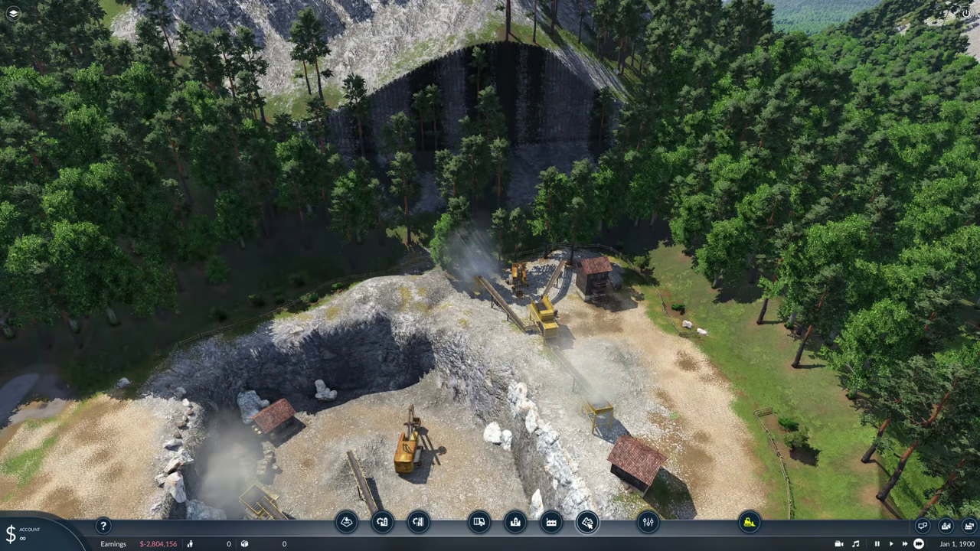
left_click(587, 523)
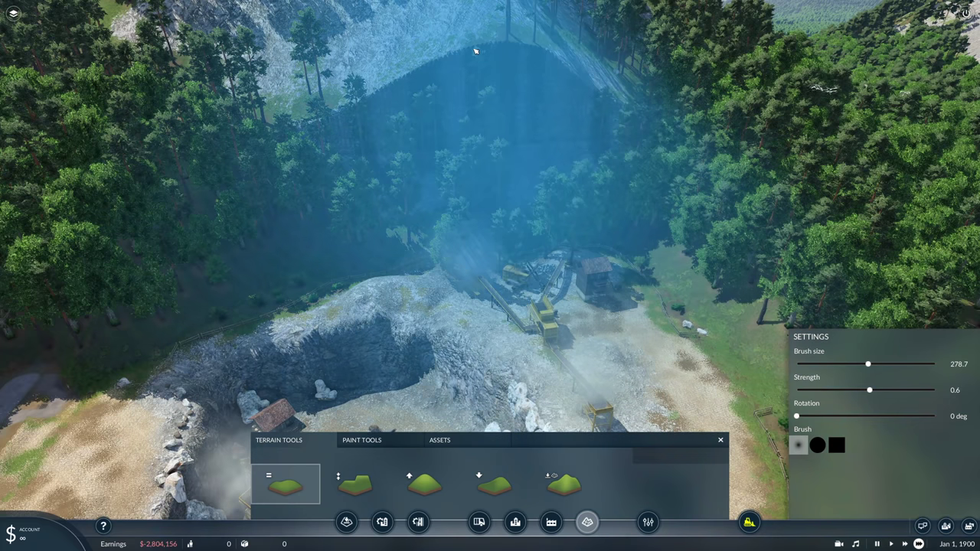
mouse_move(475, 85)
left_mouse_down()
mouse_move(507, 101)
mouse_move(411, 125)
left_mouse_up()
scroll(459, 130, "down", 10)
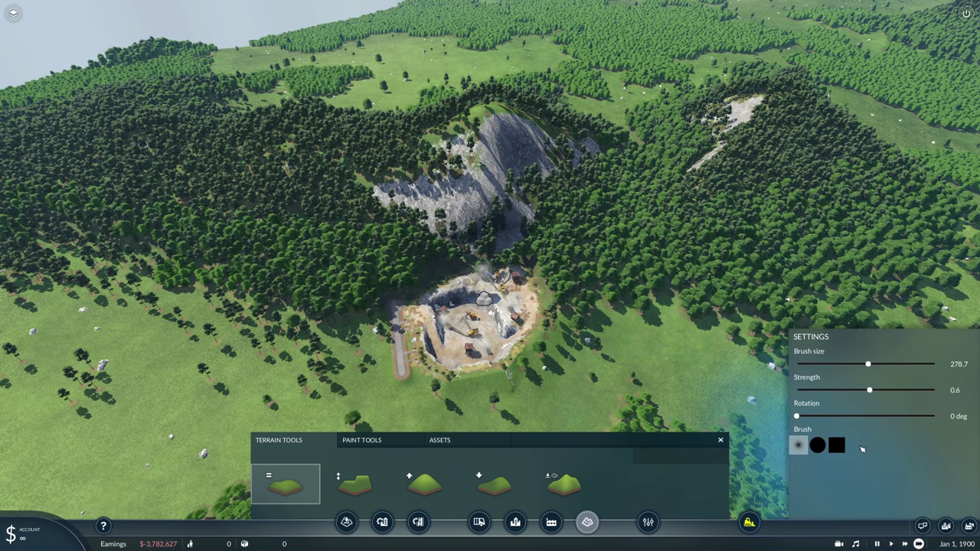
left_click(719, 440)
Step: Raise a rocky hill in the open meadow between the quarry and the map edge with brush size 278.7 and strength 0.6
middle_click_drag(588, 393, 270, 328)
scroll(378, 328, "down", 2)
scroll(378, 328, "up", 3)
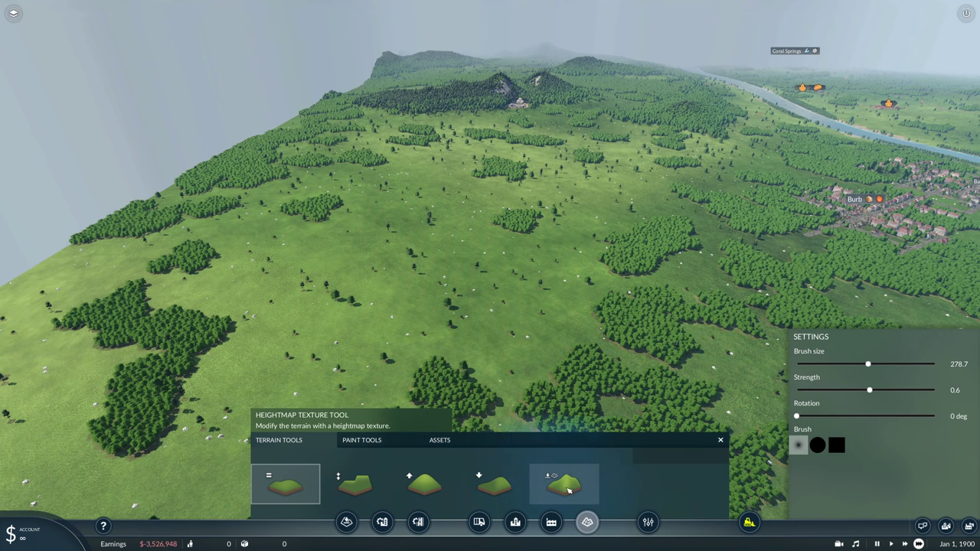
left_click(425, 484)
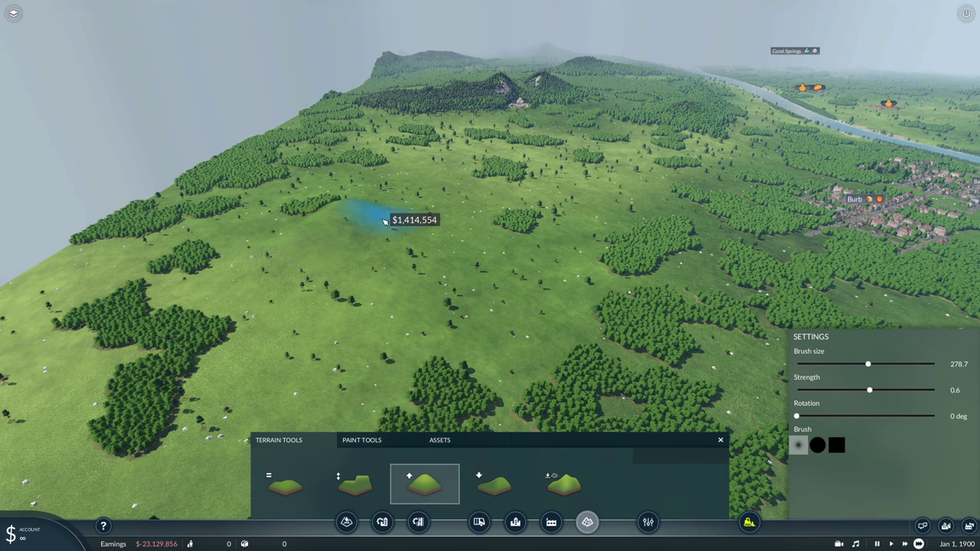
mouse_move(387, 196)
left_mouse_down()
mouse_move(335, 201)
mouse_move(278, 225)
mouse_move(272, 240)
mouse_move(364, 212)
mouse_move(317, 223)
mouse_move(321, 245)
mouse_move(382, 224)
mouse_move(405, 200)
mouse_move(397, 191)
mouse_move(399, 208)
left_mouse_up()
middle_click_drag(406, 214, 492, 197)
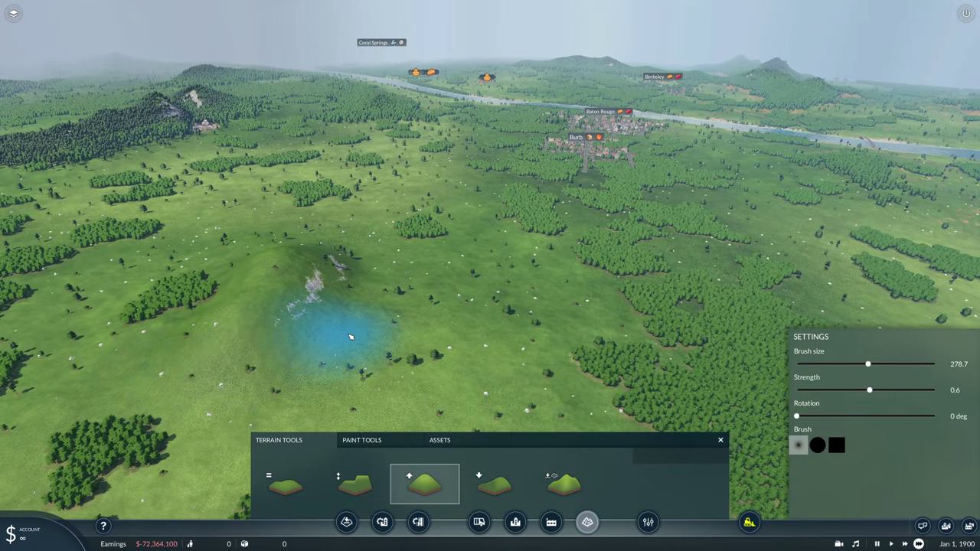
mouse_move(313, 316)
middle_mouse_down()
mouse_move(296, 295)
mouse_move(245, 321)
middle_mouse_up()
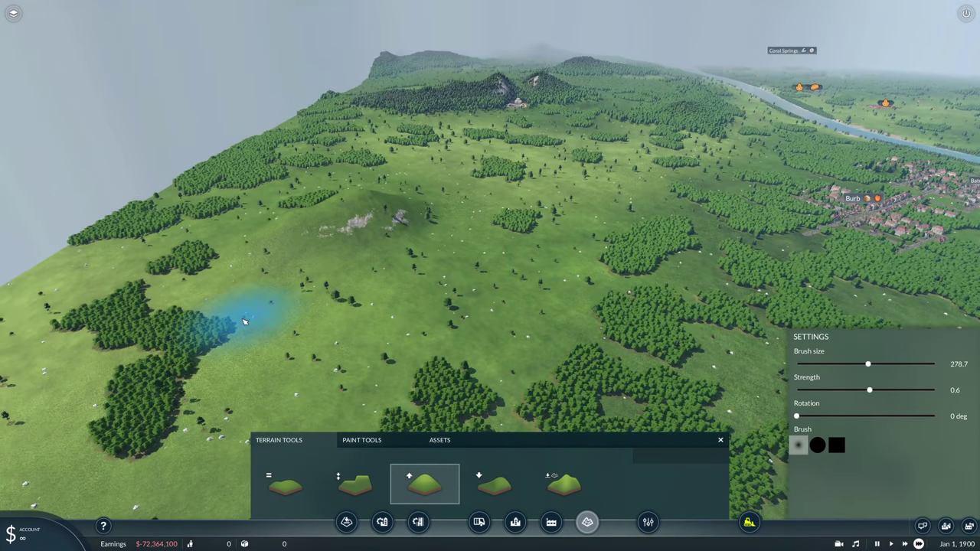
Step: Stamp a rocky hill at the forest edge with the desert_hill1.png heightmap, using brush size 567.3 and strength 0.8
mouse_move(333, 258)
middle_mouse_down()
mouse_move(396, 256)
mouse_move(447, 284)
mouse_move(386, 277)
middle_mouse_up()
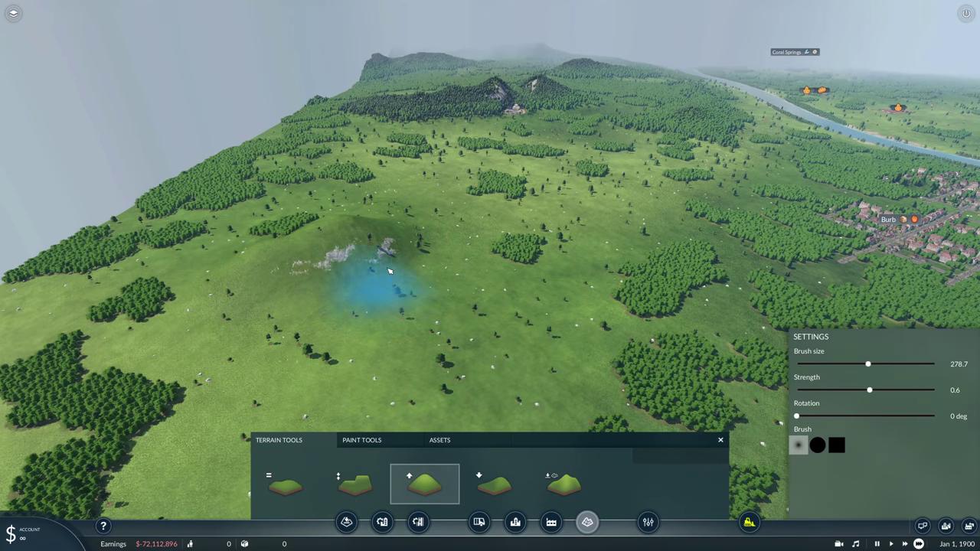
left_click(572, 487)
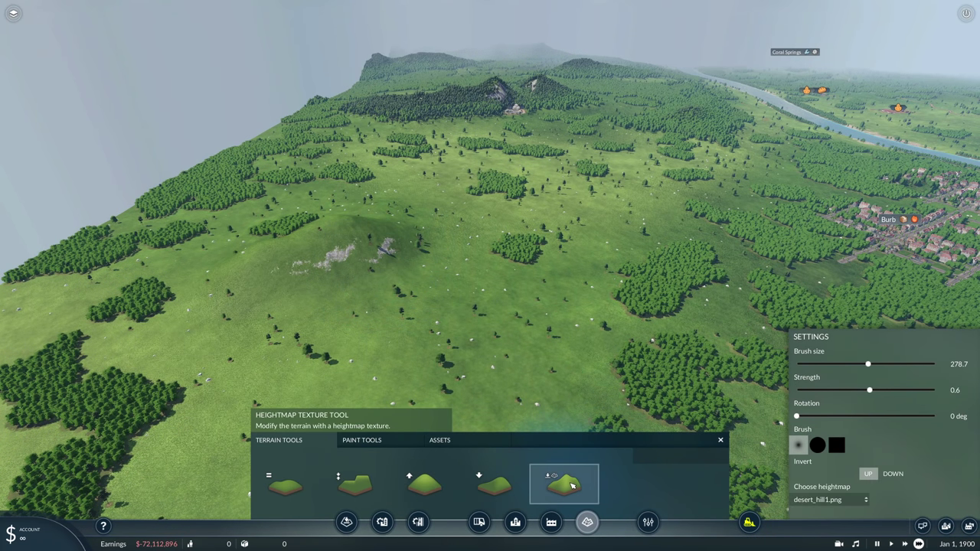
left_click(867, 500)
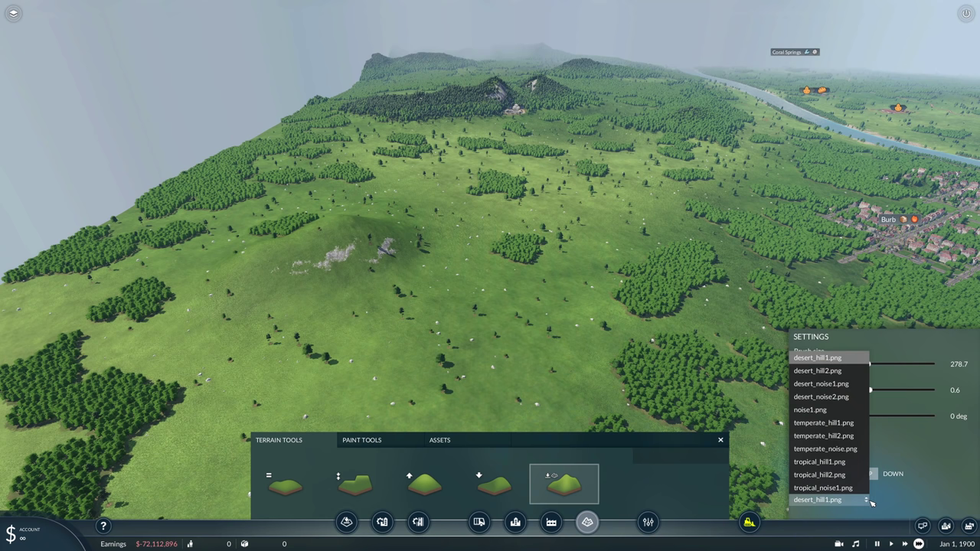
left_click(813, 359)
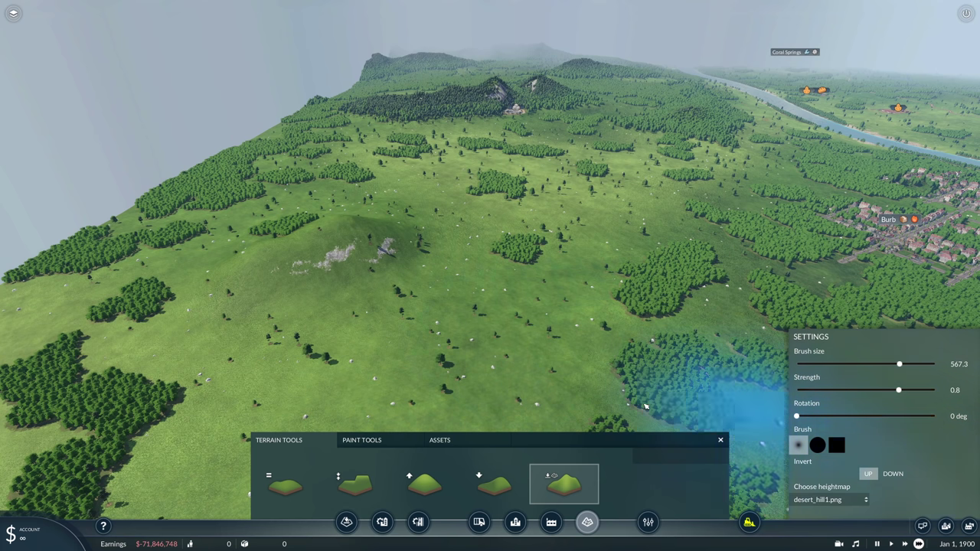
key("s")
mouse_move(352, 311)
left_mouse_down()
mouse_move(440, 265)
mouse_move(390, 296)
mouse_move(291, 302)
mouse_move(454, 274)
mouse_move(496, 250)
mouse_move(516, 207)
mouse_move(276, 264)
mouse_move(290, 276)
mouse_move(489, 275)
left_mouse_up()
middle_click_drag(489, 276, 551, 255)
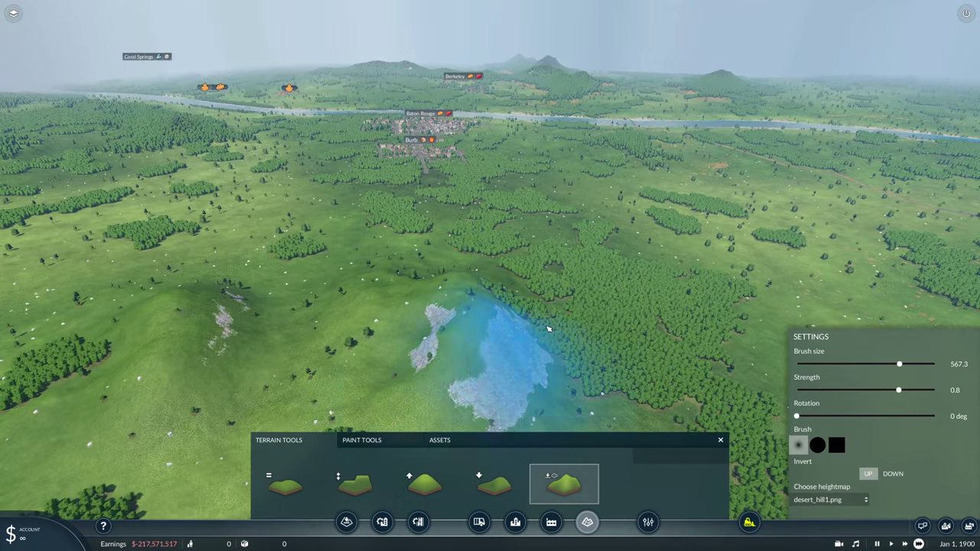
middle_click_drag(547, 329, 625, 252)
mouse_move(401, 279)
middle_mouse_down()
mouse_move(344, 271)
mouse_move(358, 322)
middle_mouse_up()
left_click(464, 299)
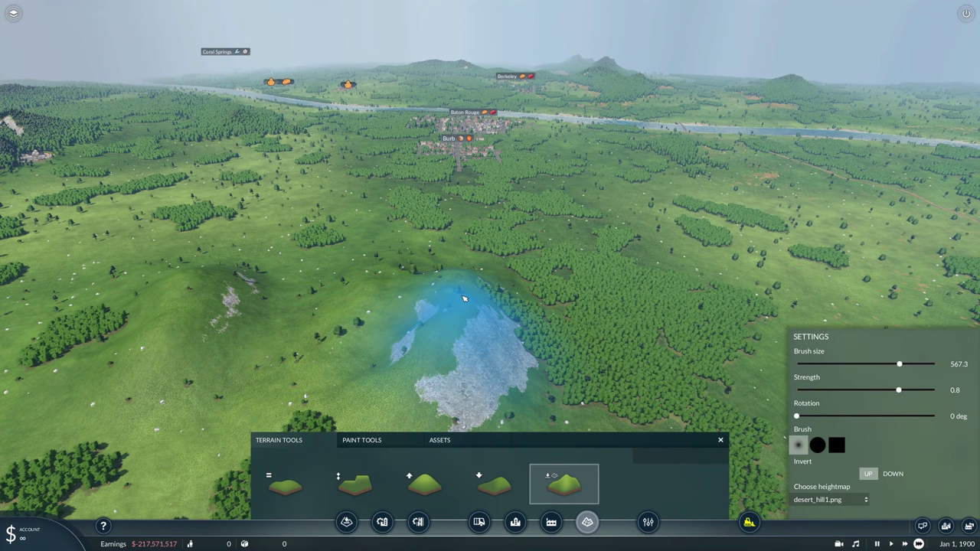
middle_click_drag(464, 299, 401, 286)
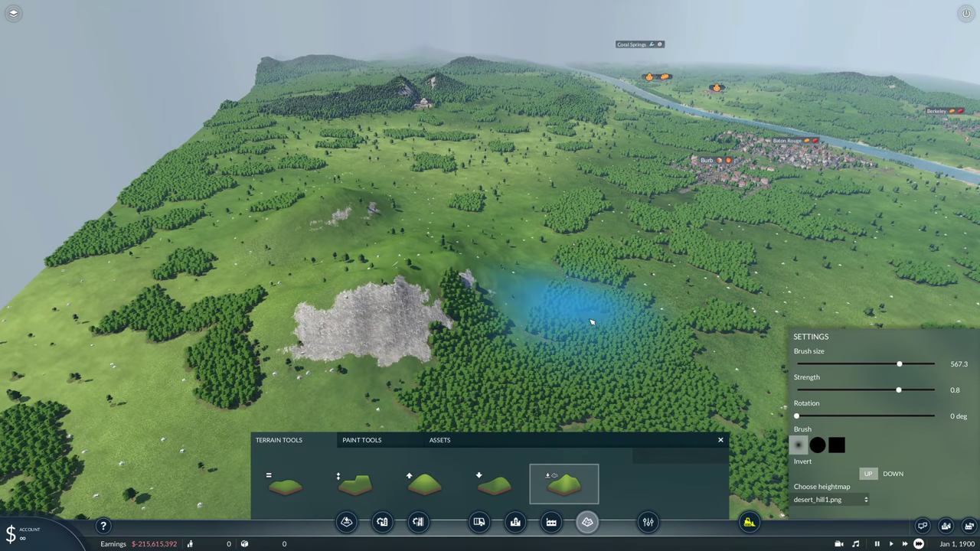
Step: Stamp more hills in and around the forest with the tropical_hill1.png and temperate_hill1.png heightmaps
left_click(842, 500)
left_click(825, 462)
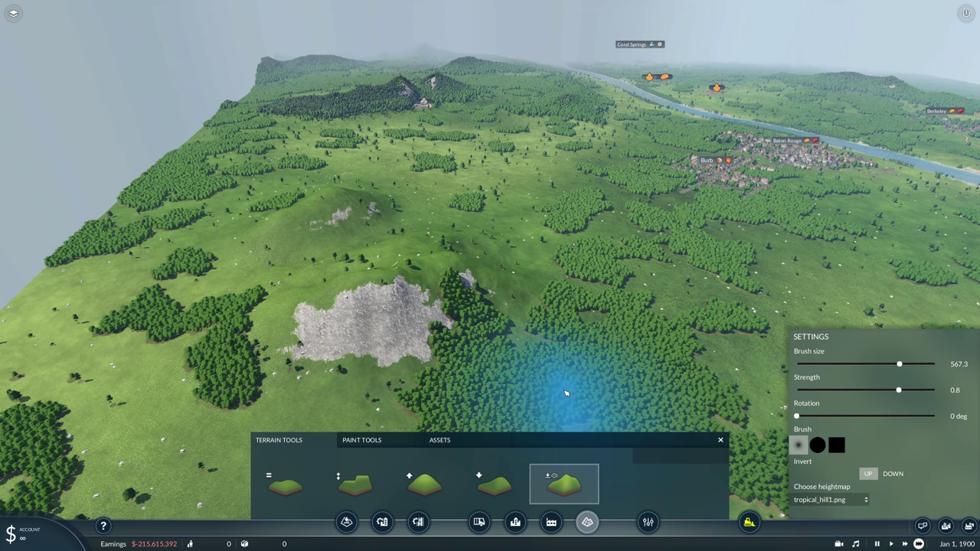
key("s")
mouse_move(471, 364)
left_mouse_down()
mouse_move(540, 307)
mouse_move(514, 337)
mouse_move(447, 369)
left_mouse_up()
mouse_move(489, 334)
left_mouse_down()
mouse_move(557, 326)
mouse_move(572, 272)
mouse_move(538, 258)
left_mouse_up()
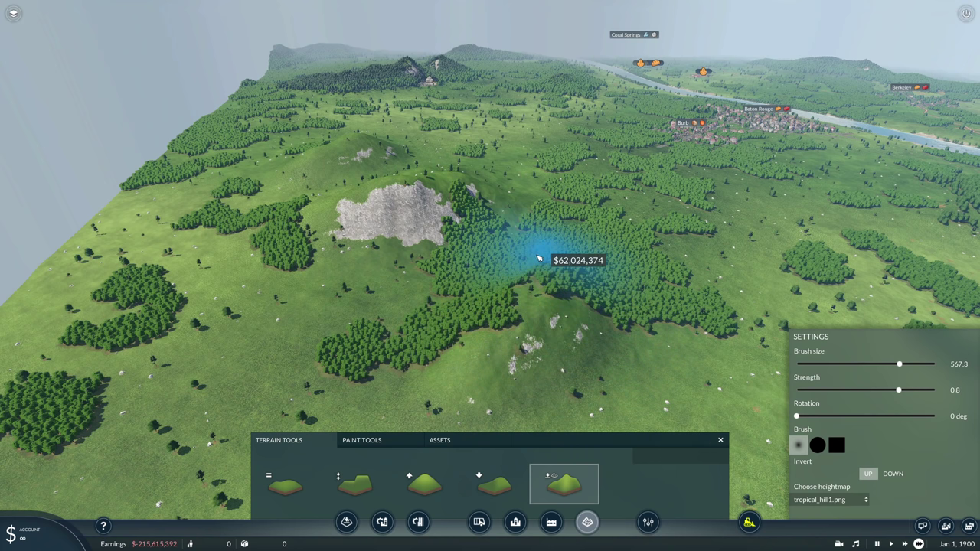
mouse_move(494, 339)
left_mouse_down()
mouse_move(470, 298)
mouse_move(427, 344)
mouse_move(478, 267)
left_mouse_up()
middle_click_drag(478, 267, 659, 258)
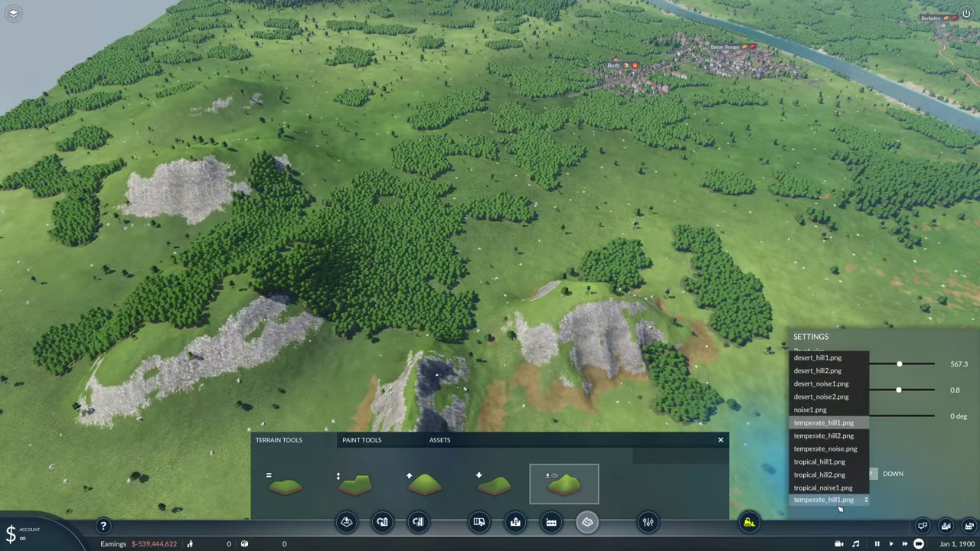
Step: Stamp the desert_noise1.png heightmap onto the open meadow below the quarry at brush size 567.3 and strength 0.8
left_click(813, 388)
key("d")
key("w")
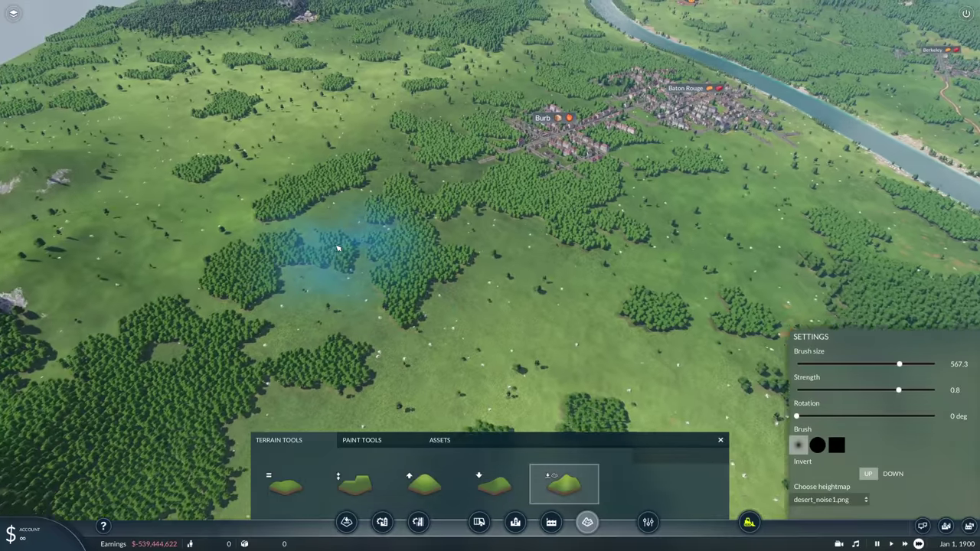
key("a")
key("w")
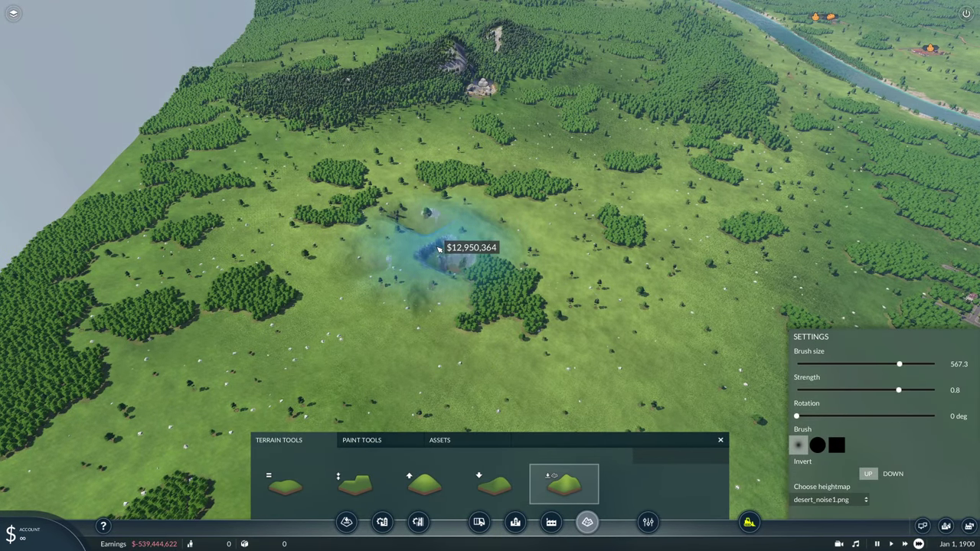
mouse_move(446, 247)
middle_mouse_down()
mouse_move(477, 252)
mouse_move(479, 275)
mouse_move(471, 262)
mouse_move(470, 271)
middle_mouse_up()
mouse_move(471, 271)
left_mouse_down()
mouse_move(353, 282)
mouse_move(352, 226)
mouse_move(386, 234)
mouse_move(283, 336)
mouse_move(417, 316)
mouse_move(436, 272)
mouse_move(322, 264)
mouse_move(433, 243)
left_mouse_up()
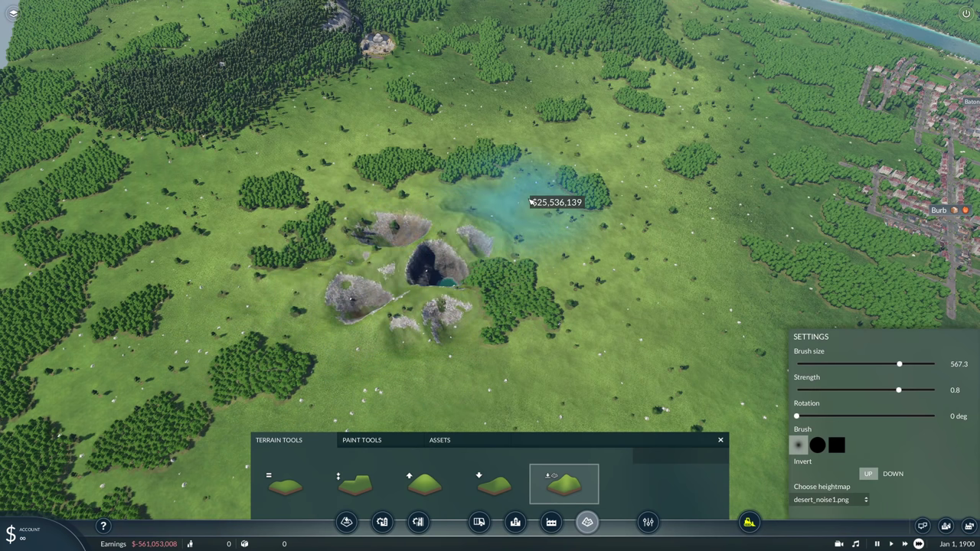
Step: Brush lighter desert_noise1.png bumps across the meadow between the rocky pits and Burb
left_click_drag(564, 199, 601, 175)
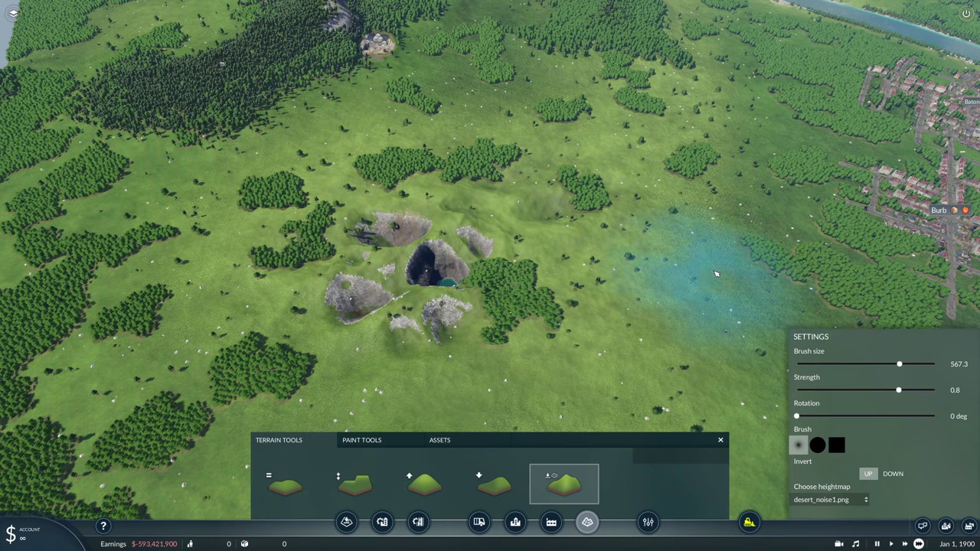
right_click_drag(650, 288, 541, 286)
middle_click_drag(541, 286, 468, 195)
left_click_drag(462, 224, 540, 211)
mouse_move(534, 169)
left_mouse_down()
mouse_move(428, 159)
mouse_move(429, 140)
mouse_move(532, 150)
mouse_move(545, 203)
mouse_move(499, 261)
mouse_move(541, 264)
mouse_move(563, 140)
left_mouse_up()
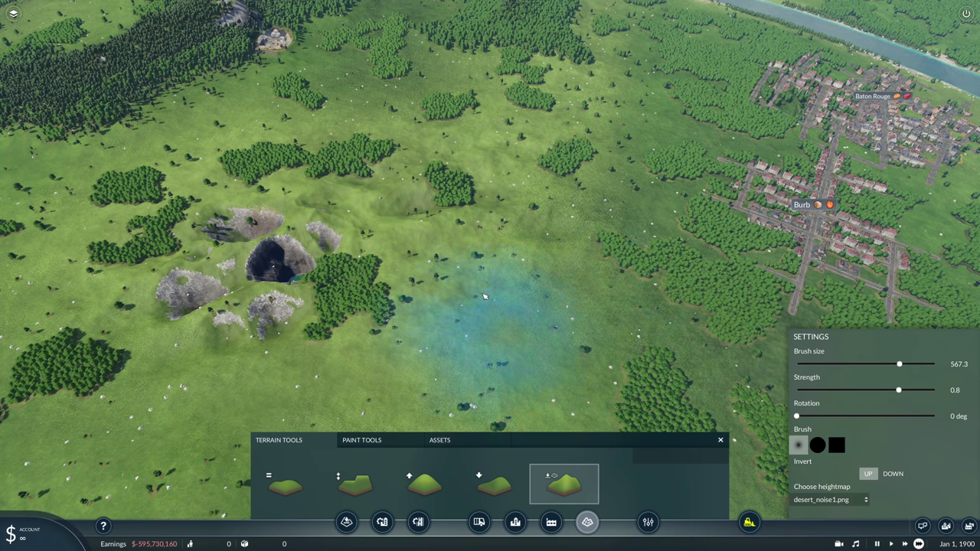
right_click_drag(437, 321, 642, 316)
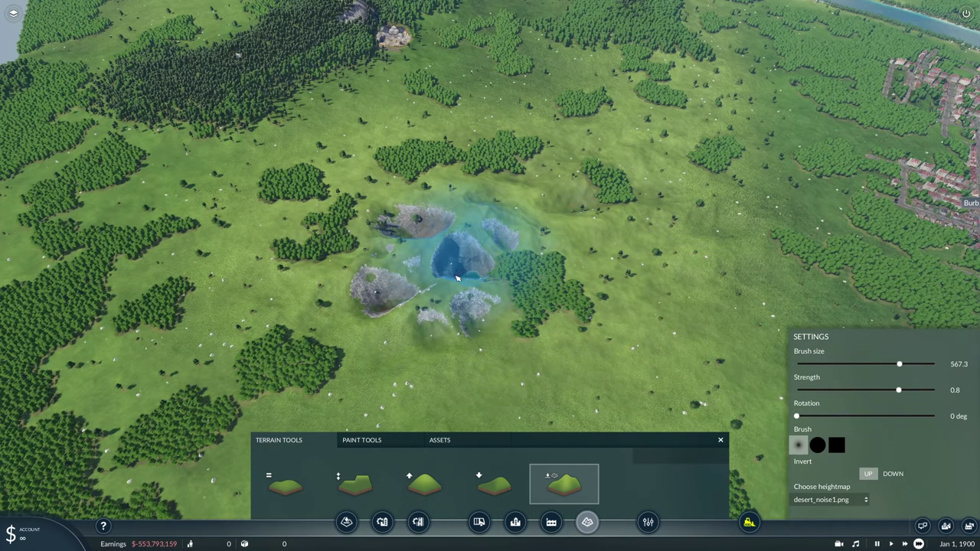
middle_click_drag(425, 278, 467, 245)
Step: Smooth the rocky pits in the meadow and flatten the surrounding ground with brush size 567.3 and strength 0.8
left_click(291, 484)
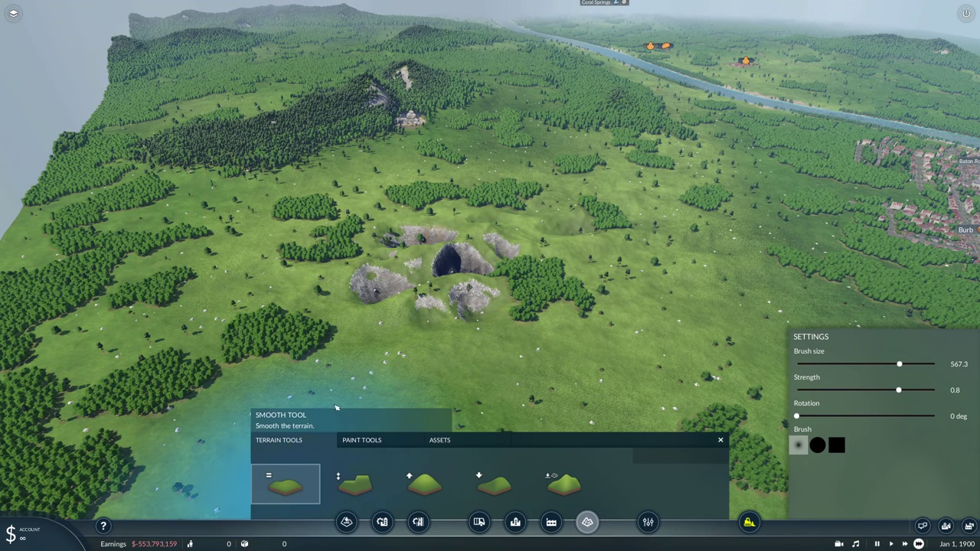
mouse_move(334, 260)
left_mouse_down()
mouse_move(616, 298)
mouse_move(528, 306)
mouse_move(390, 287)
left_mouse_up()
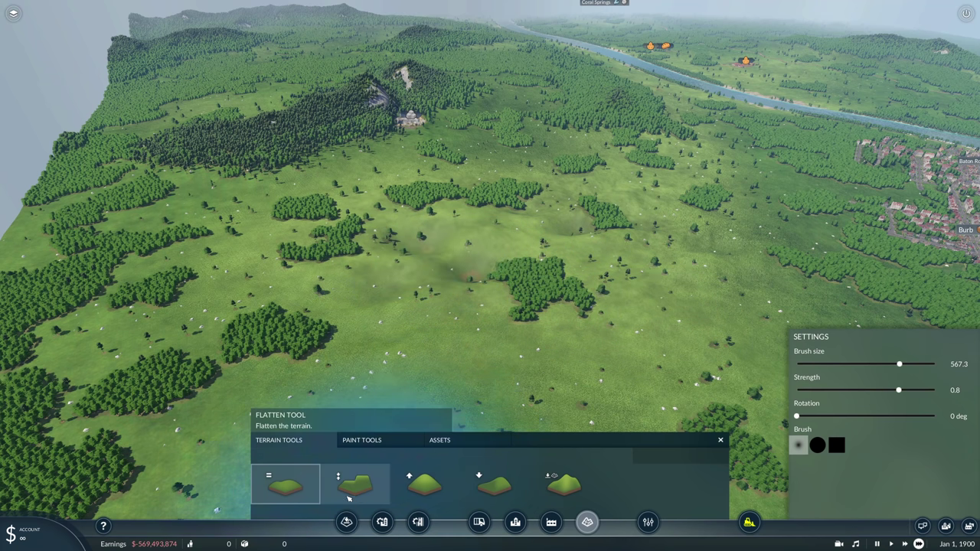
left_click(350, 492)
mouse_move(262, 275)
left_mouse_down()
mouse_move(241, 246)
mouse_move(339, 264)
mouse_move(548, 268)
left_mouse_up()
mouse_move(635, 229)
left_mouse_down()
mouse_move(586, 253)
mouse_move(352, 299)
left_mouse_up()
left_click_drag(544, 204, 321, 264)
Step: Smooth the edges of the flattened meadow below the quarry
left_click(285, 483)
mouse_move(324, 328)
left_mouse_down()
mouse_move(381, 268)
mouse_move(484, 273)
left_mouse_up()
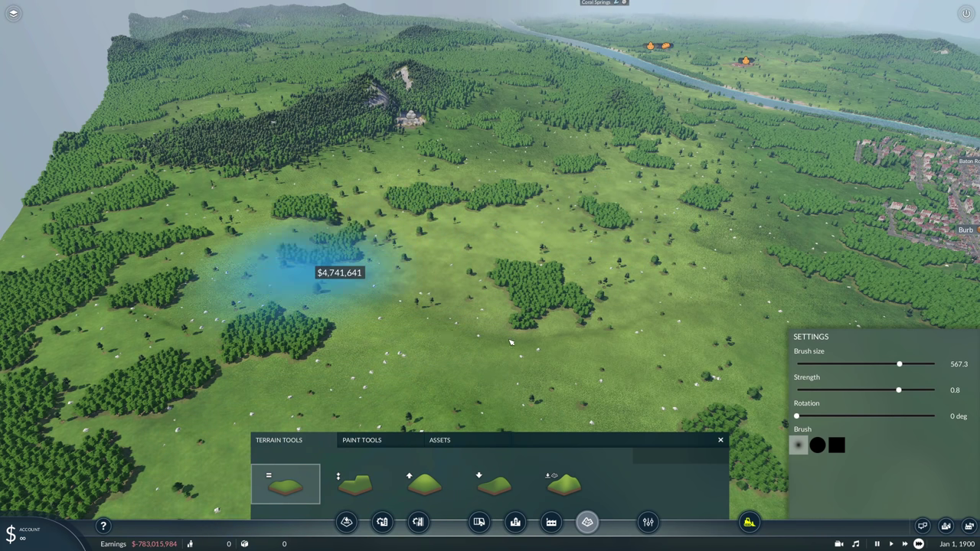
mouse_move(525, 283)
left_mouse_down()
mouse_move(407, 259)
mouse_move(288, 300)
left_mouse_up()
Step: Paint the rocky face of the hill beside the forest with Snow 01 at brush size 68.9 and strength 1.0
mouse_move(289, 299)
middle_mouse_down()
mouse_move(184, 253)
mouse_move(148, 225)
mouse_move(158, 197)
mouse_move(228, 182)
middle_mouse_up()
key("a")
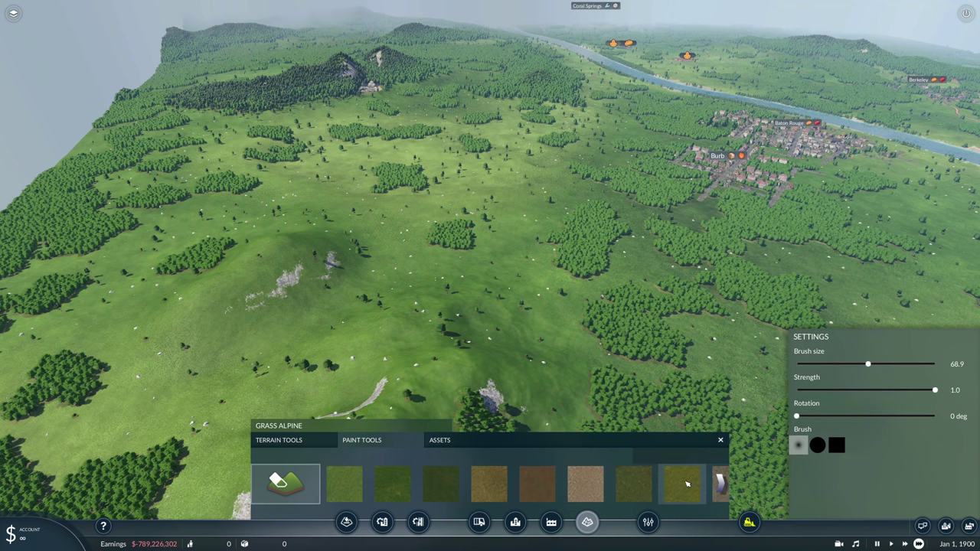
left_click(719, 484)
scroll(576, 493, "down", 6)
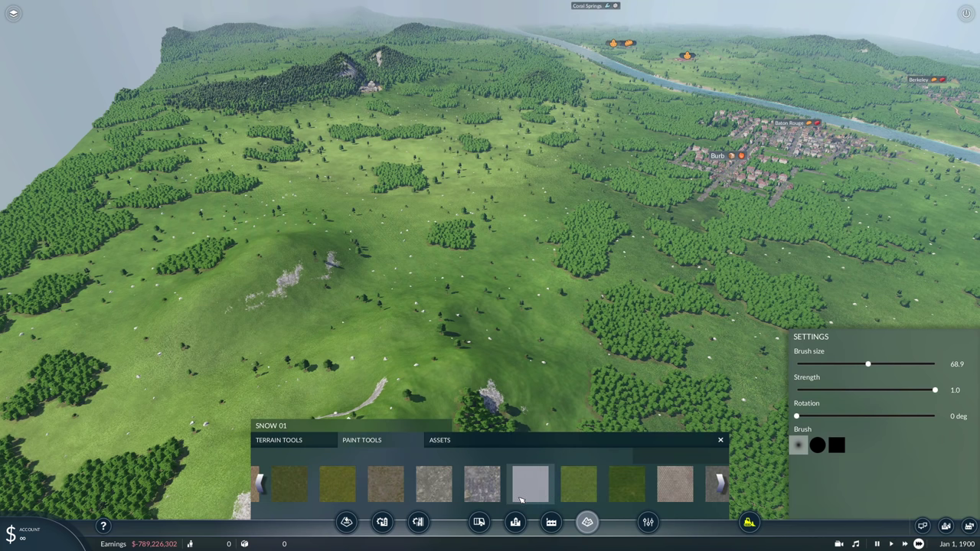
mouse_move(387, 347)
middle_mouse_down()
mouse_move(357, 306)
mouse_move(406, 322)
middle_mouse_up()
scroll(378, 336, "up", 3)
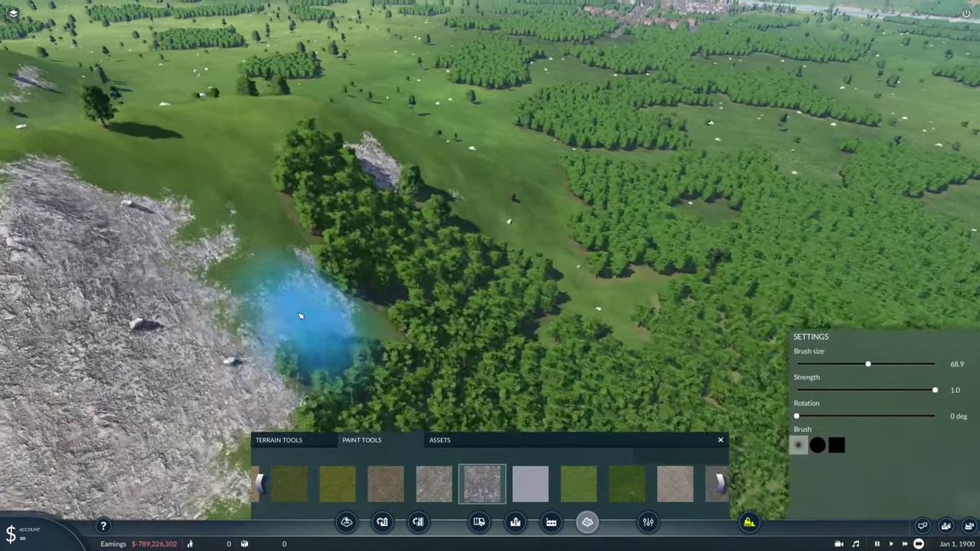
scroll(306, 317, "down", 3)
mouse_move(337, 328)
left_mouse_down()
mouse_move(356, 309)
mouse_move(395, 298)
mouse_move(369, 291)
mouse_move(432, 278)
mouse_move(350, 328)
mouse_move(416, 283)
left_mouse_up()
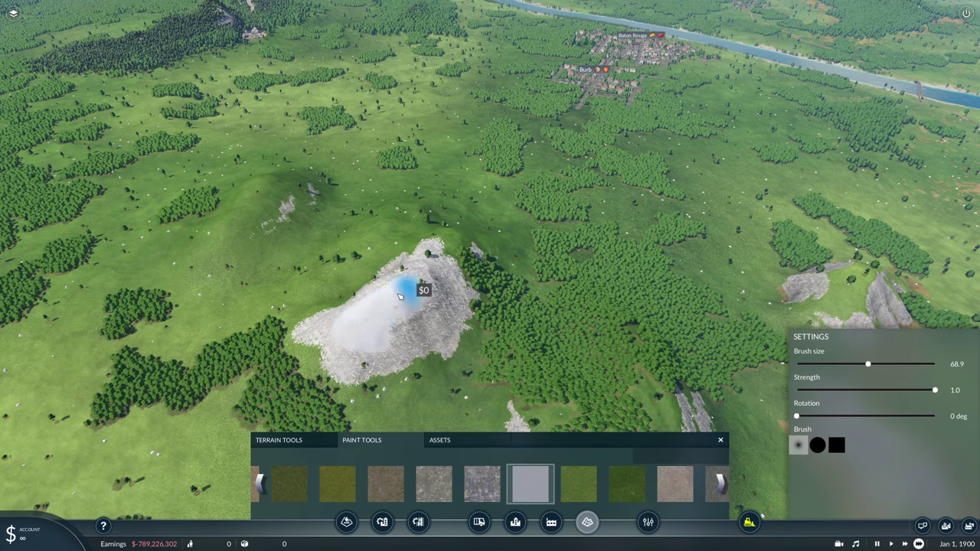
Step: Repaint the hill's slope with a sandy ground texture and cover its middle with River Bed
left_click(391, 488)
mouse_move(356, 332)
left_mouse_down()
mouse_move(332, 324)
mouse_move(394, 296)
mouse_move(377, 324)
mouse_move(407, 334)
left_mouse_up()
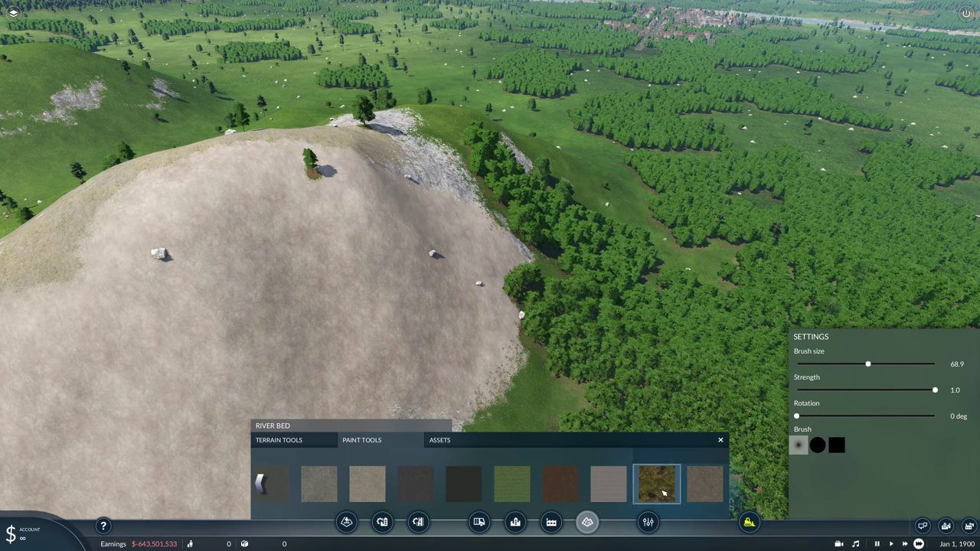
key("s")
mouse_move(242, 252)
left_mouse_down()
mouse_move(273, 258)
mouse_move(405, 181)
mouse_move(186, 212)
mouse_move(262, 115)
mouse_move(158, 104)
mouse_move(201, 240)
mouse_move(84, 334)
mouse_move(421, 262)
mouse_move(258, 308)
mouse_move(434, 430)
left_mouse_up()
key("a")
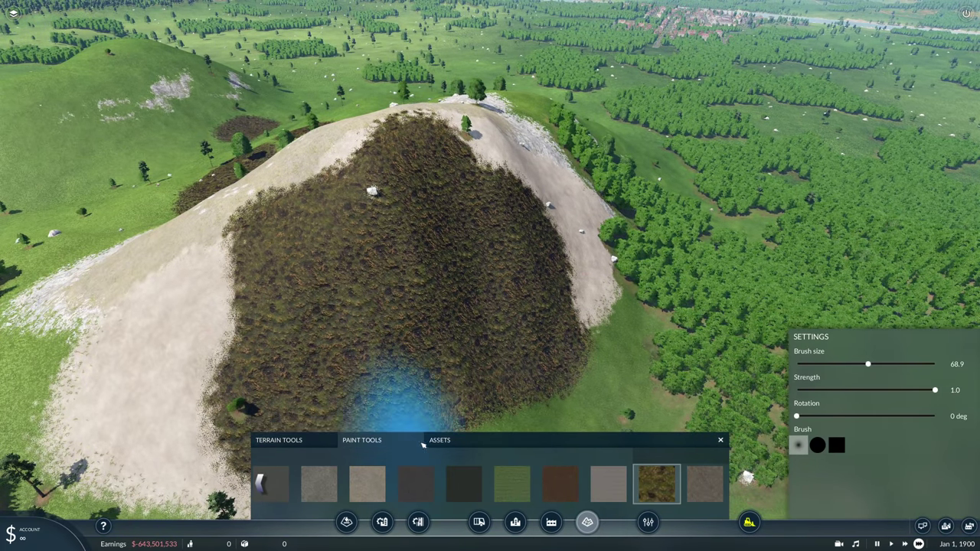
Step: Erase the trees on and around the painted hill with the asset eraser at brush size 256.0 and strength 1.0
left_click(451, 443)
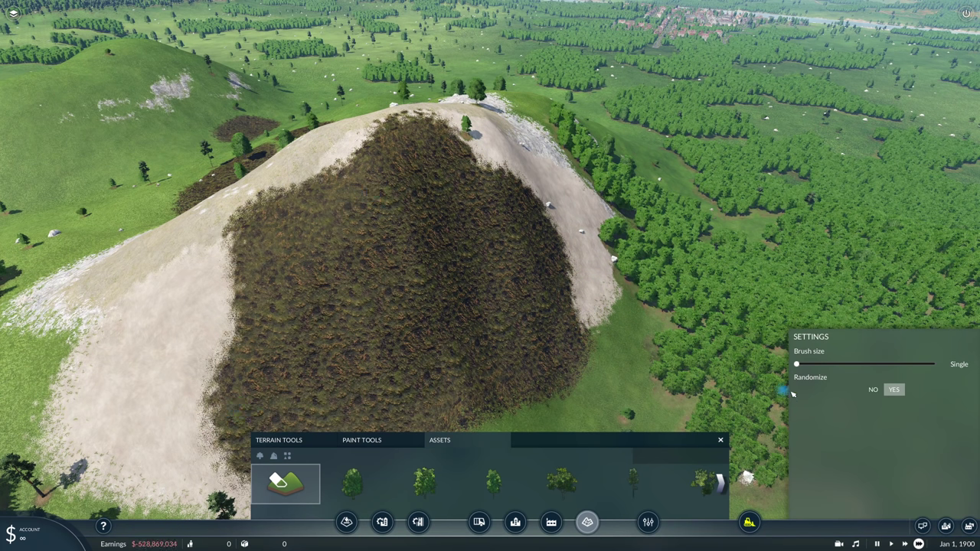
left_click_drag(796, 366, 930, 368)
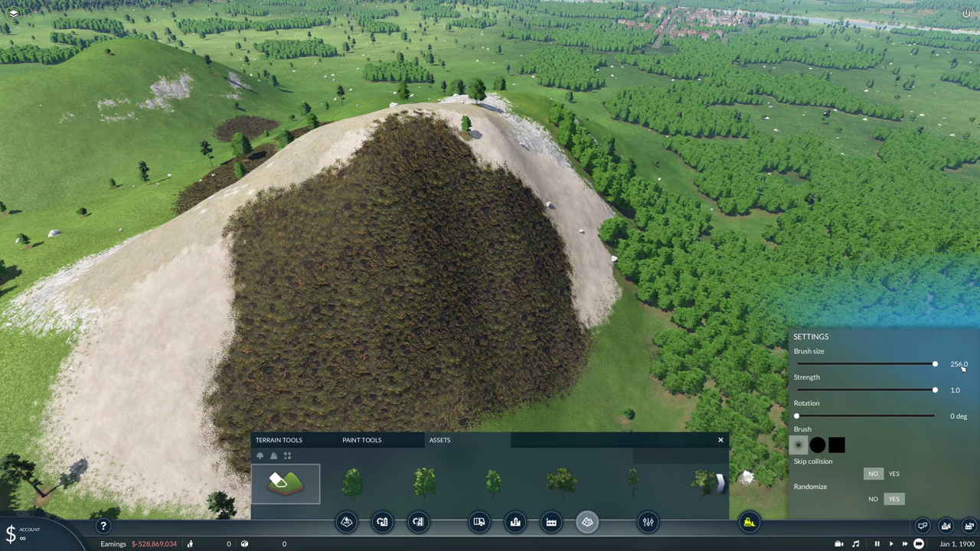
scroll(346, 287, "down", 10)
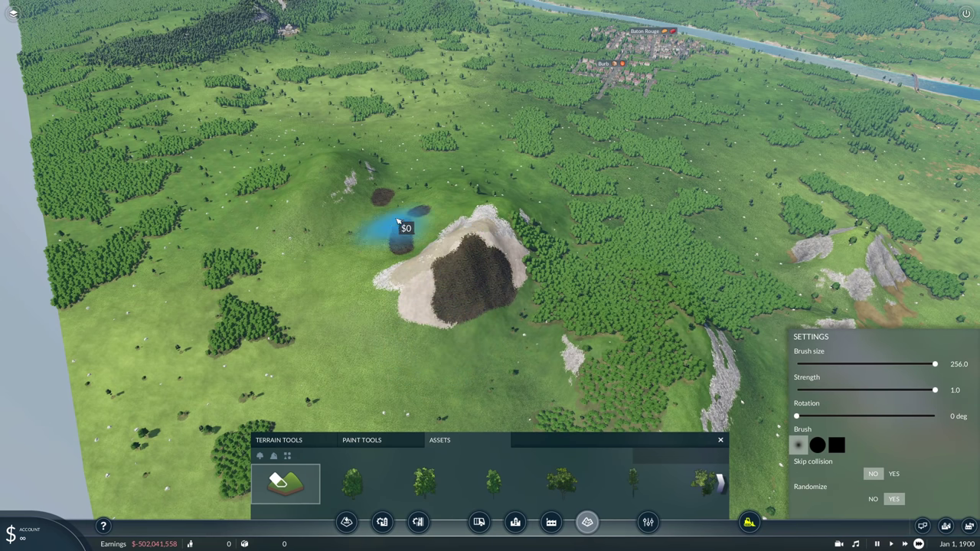
scroll(329, 326, "up", 3)
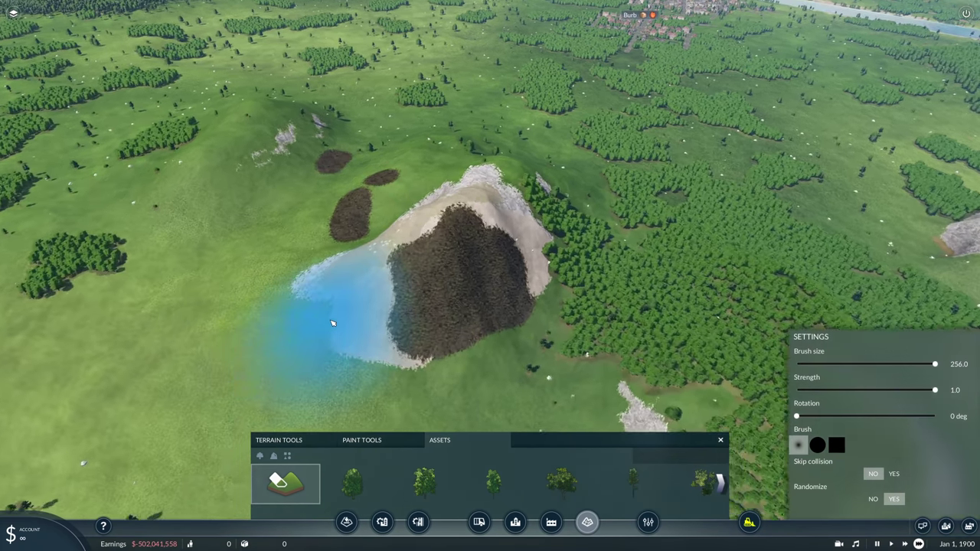
Step: Browse the rock assets and the miscellaneous objects such as the bench, fence and lamp
middle_click_drag(333, 321, 257, 471)
scroll(258, 474, "down", 3)
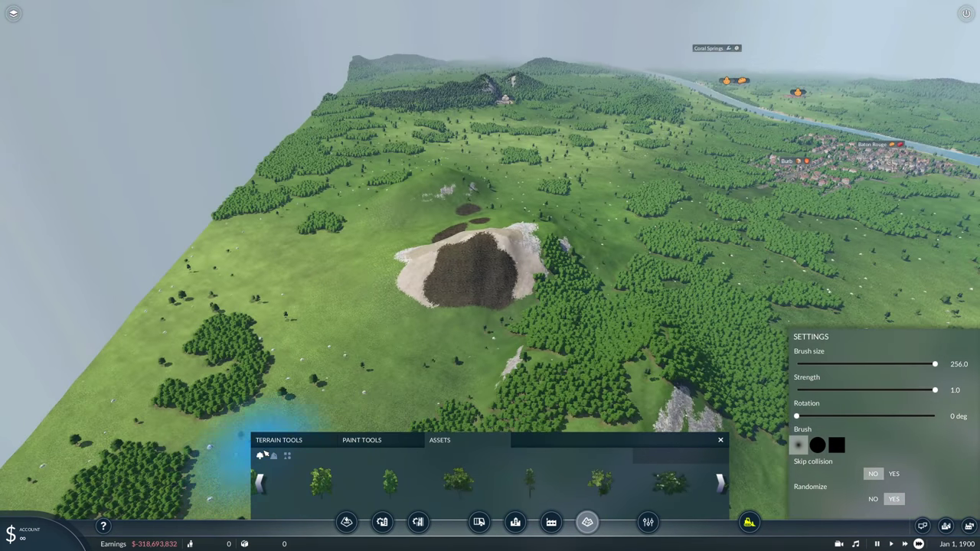
left_click(274, 456)
left_click(288, 456)
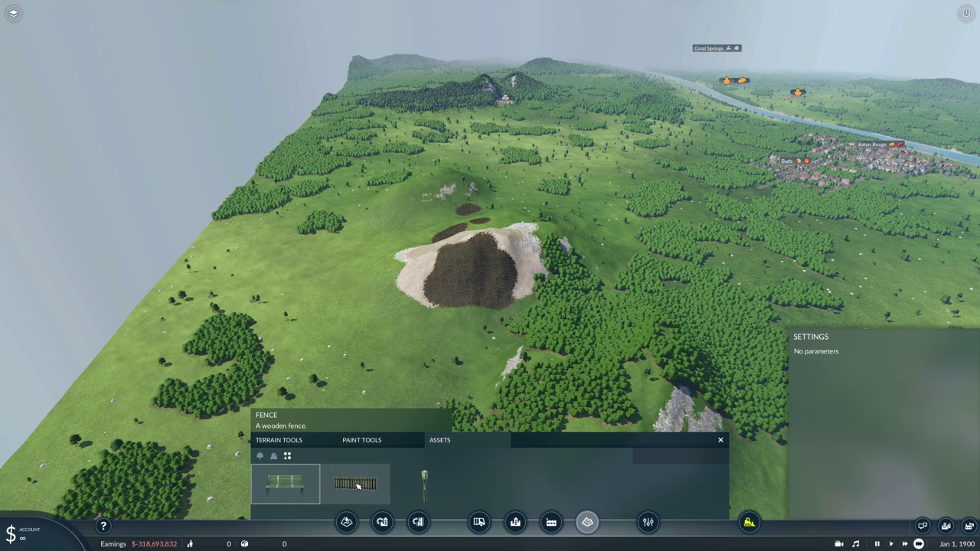
Step: Cover the painted hill and the ground below it with a mixed-tree forest at brush size 256.0 and strength 1.0
left_click(274, 457)
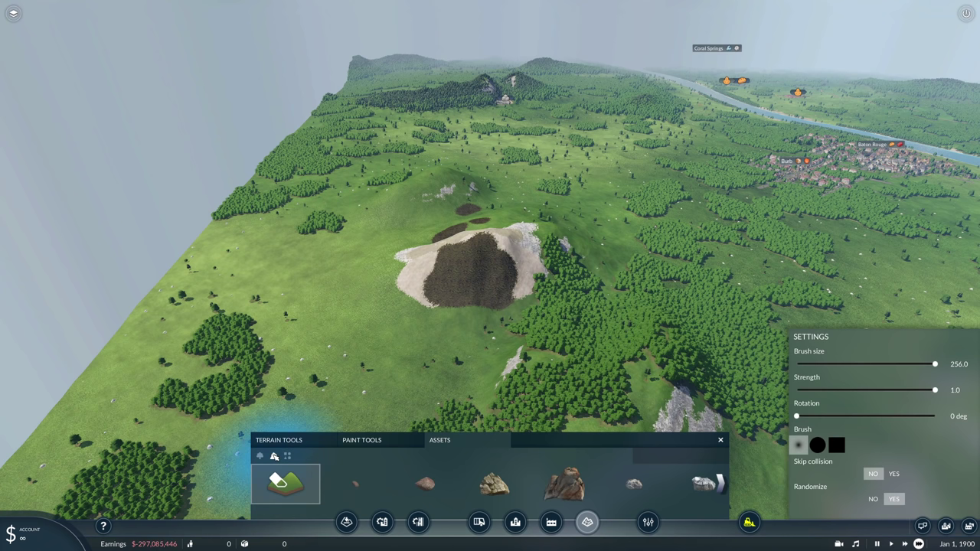
left_click(261, 456)
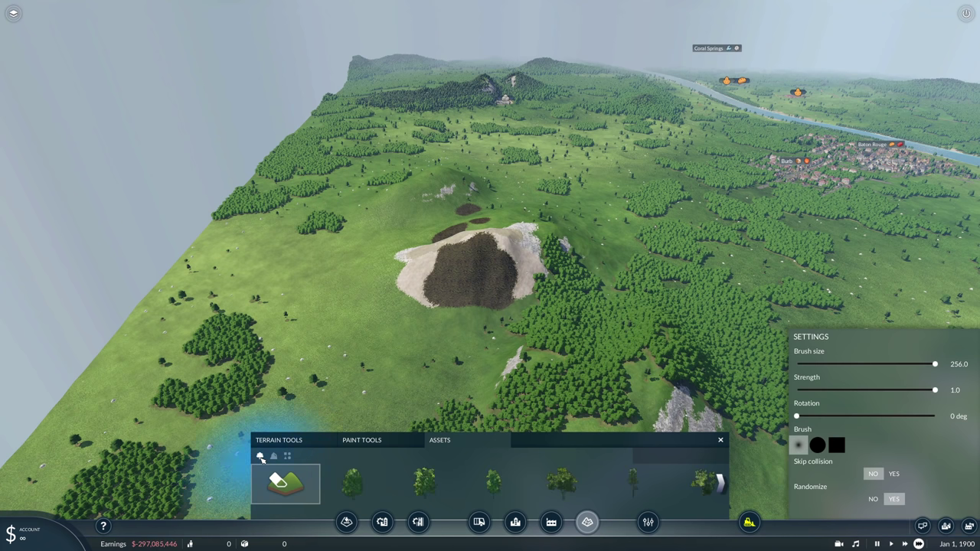
scroll(649, 484, "down", 3)
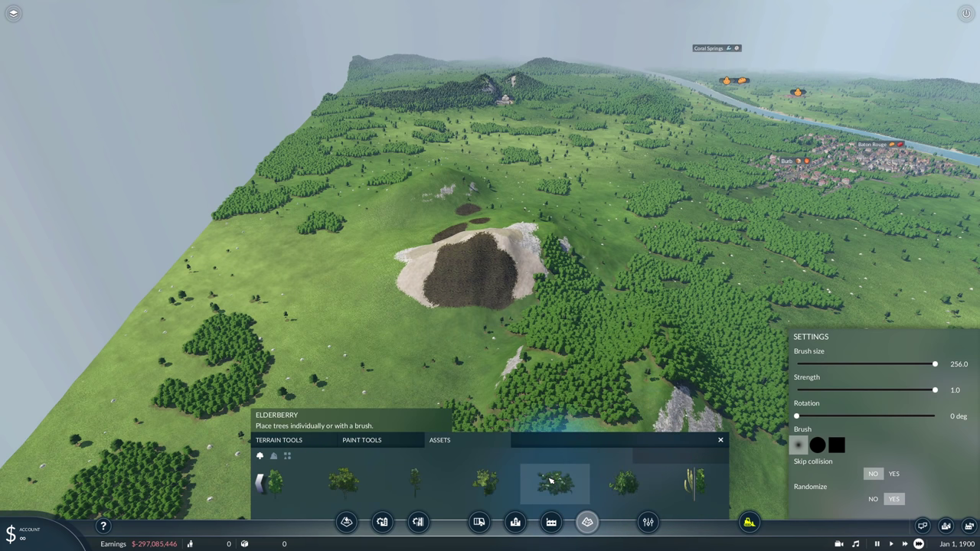
left_click(693, 485)
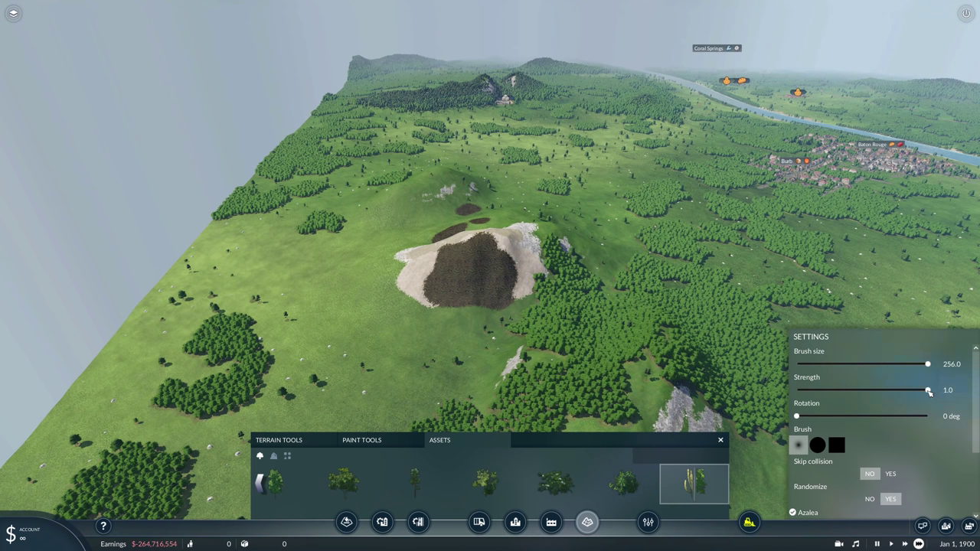
scroll(652, 352, "down", 5)
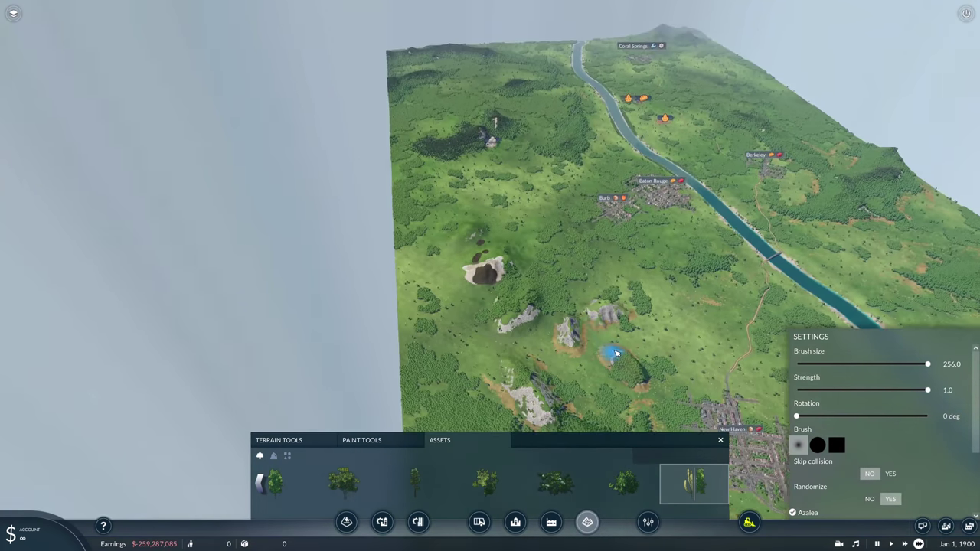
scroll(573, 350, "up", 6)
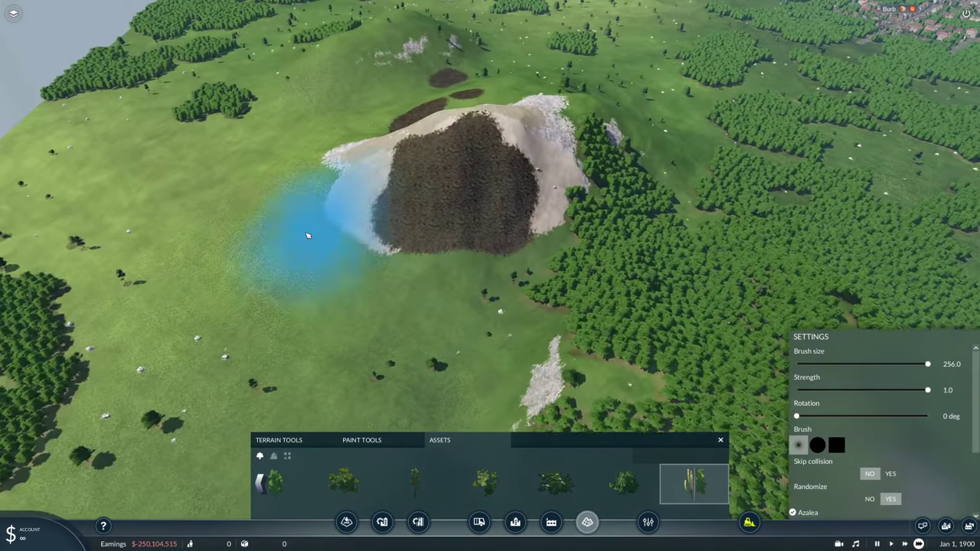
mouse_move(306, 237)
left_mouse_down()
mouse_move(289, 299)
mouse_move(487, 288)
mouse_move(235, 281)
mouse_move(345, 300)
mouse_move(460, 159)
mouse_move(361, 162)
mouse_move(520, 167)
mouse_move(589, 107)
mouse_move(344, 192)
mouse_move(552, 299)
mouse_move(348, 339)
mouse_move(228, 345)
mouse_move(396, 346)
mouse_move(304, 325)
mouse_move(349, 215)
mouse_move(337, 326)
left_mouse_up()
key("s")
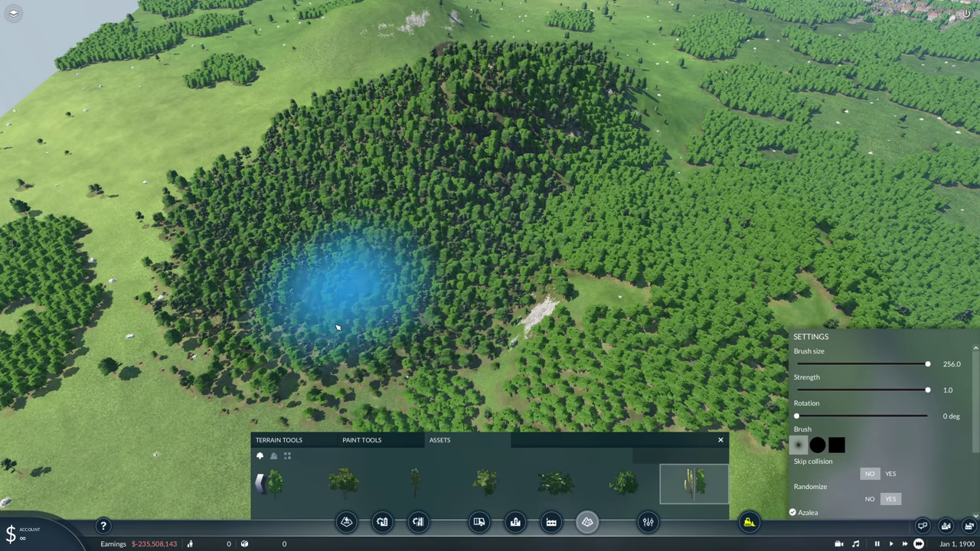
Step: Paint Red Delicious Apple trees around the edges of the new forest and add European Linden across it at brush size 256.0
left_click(346, 483)
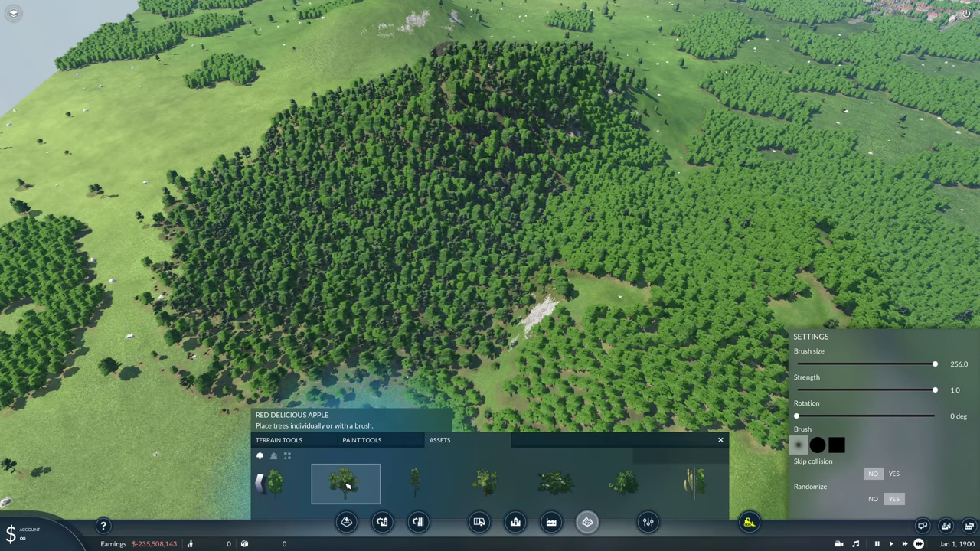
mouse_move(336, 308)
left_mouse_down()
mouse_move(459, 334)
mouse_move(546, 334)
mouse_move(805, 248)
mouse_move(528, 303)
mouse_move(69, 275)
mouse_move(314, 69)
mouse_move(114, 195)
mouse_move(217, 140)
mouse_move(133, 178)
mouse_move(194, 304)
mouse_move(528, 417)
left_mouse_up()
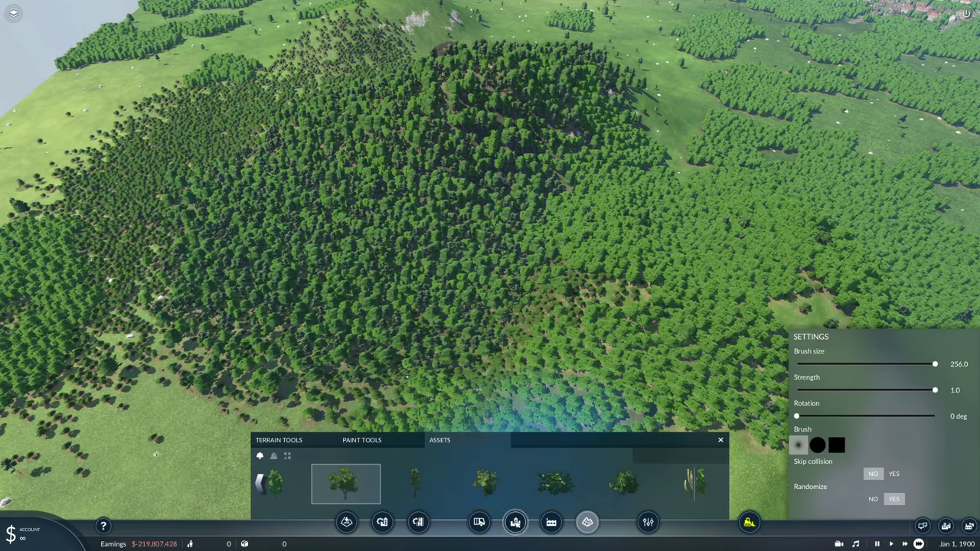
scroll(310, 488, "up", 3)
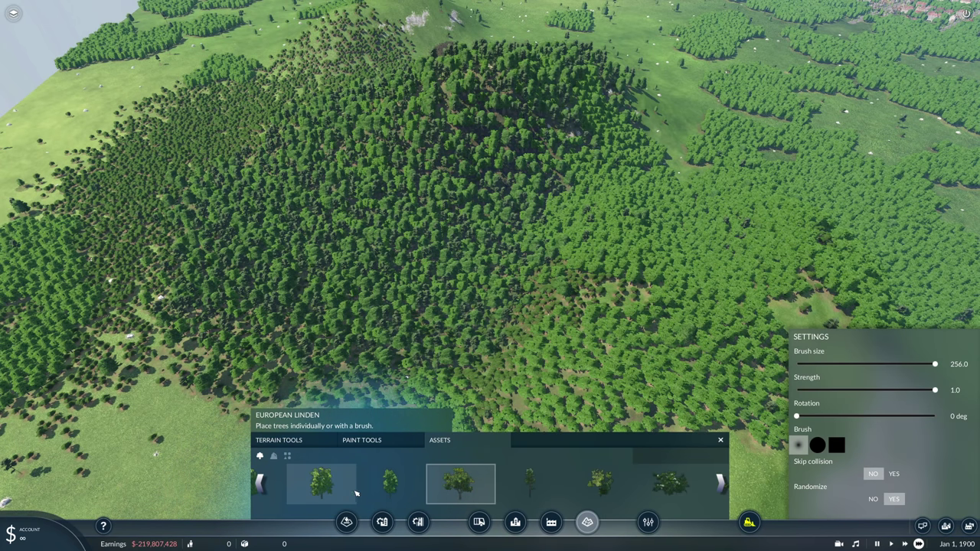
left_click(416, 490)
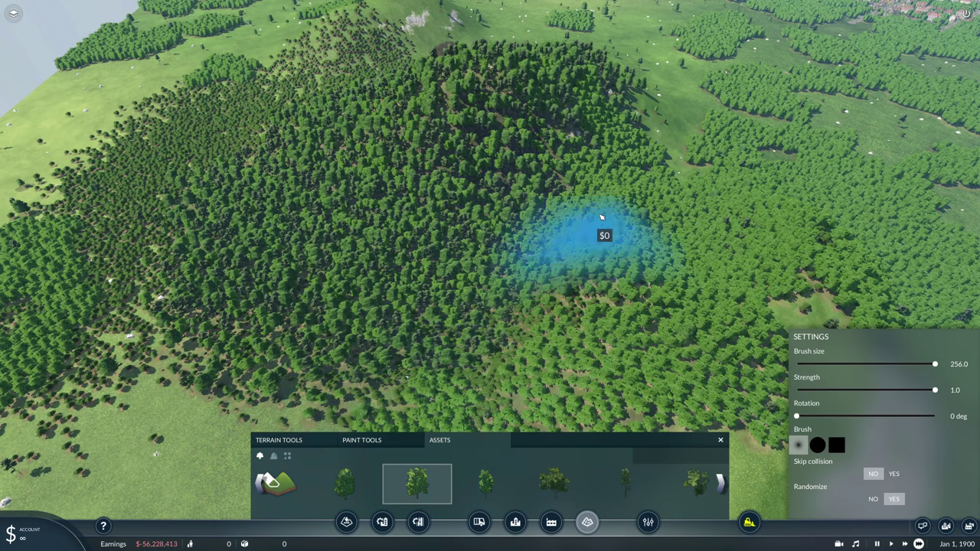
mouse_move(538, 219)
left_mouse_down()
mouse_move(192, 407)
mouse_move(144, 327)
left_mouse_up()
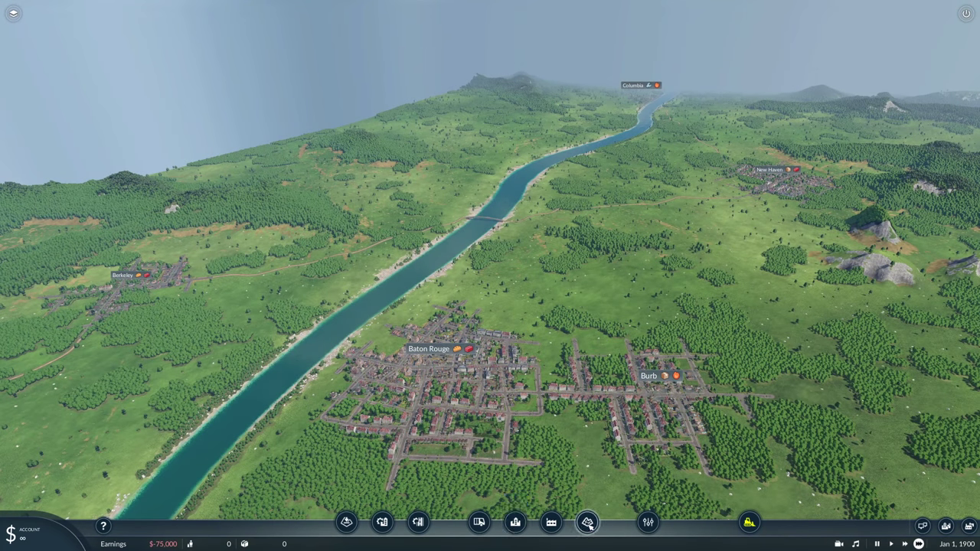
Step: Check the difficulty option in the game settings, leaving it at Medium
left_click(648, 523)
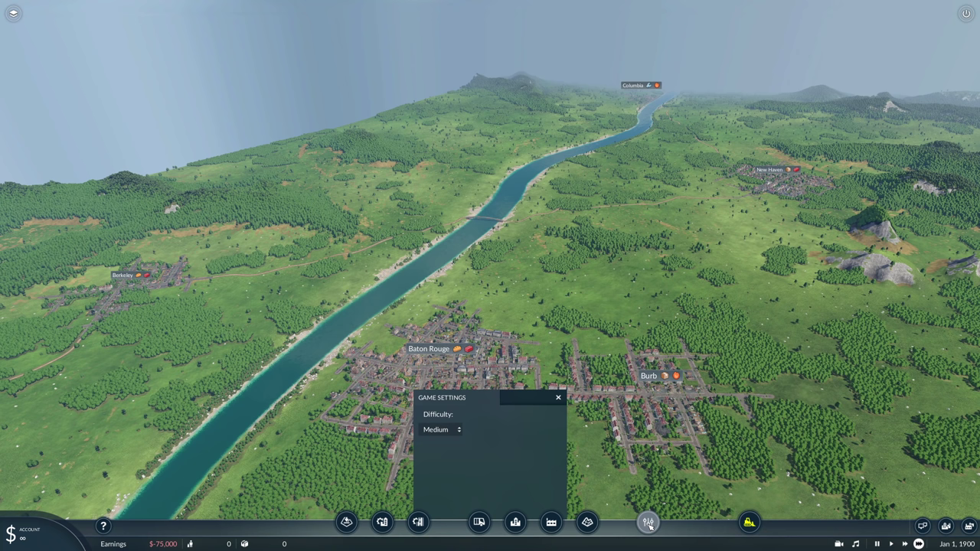
left_click(458, 431)
left_click(459, 433)
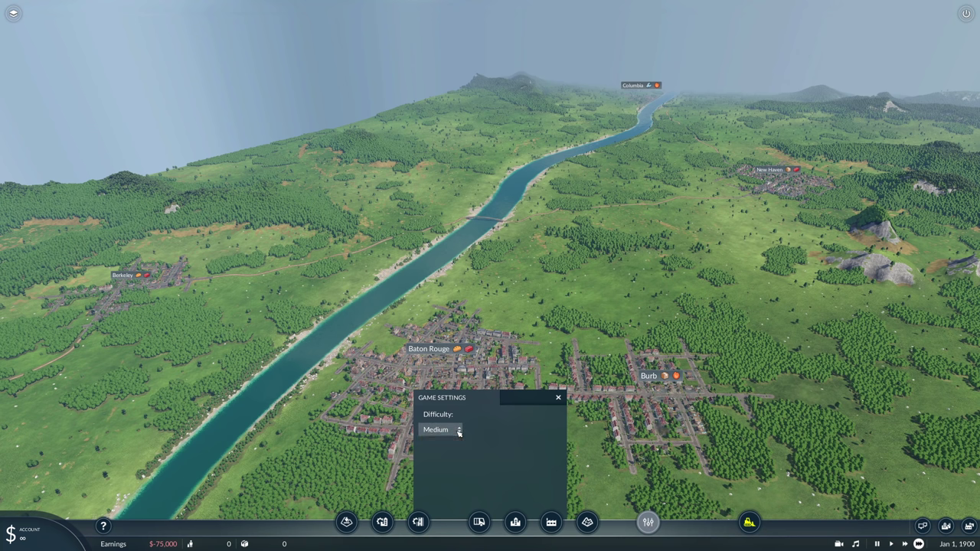
left_click(648, 526)
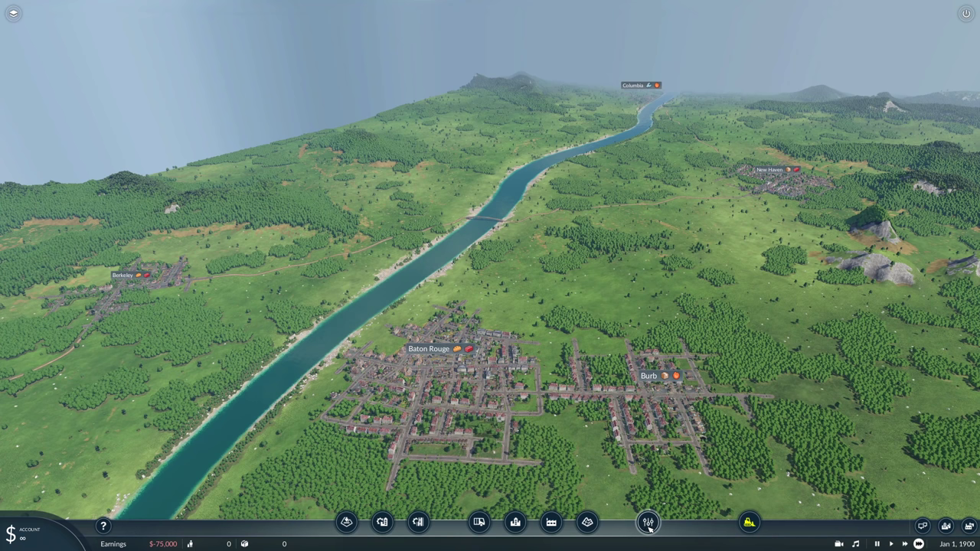
Step: Examine the towns with the bulldozer, previewing the demolition of the road at the outer edge of New Haven
left_click(750, 524)
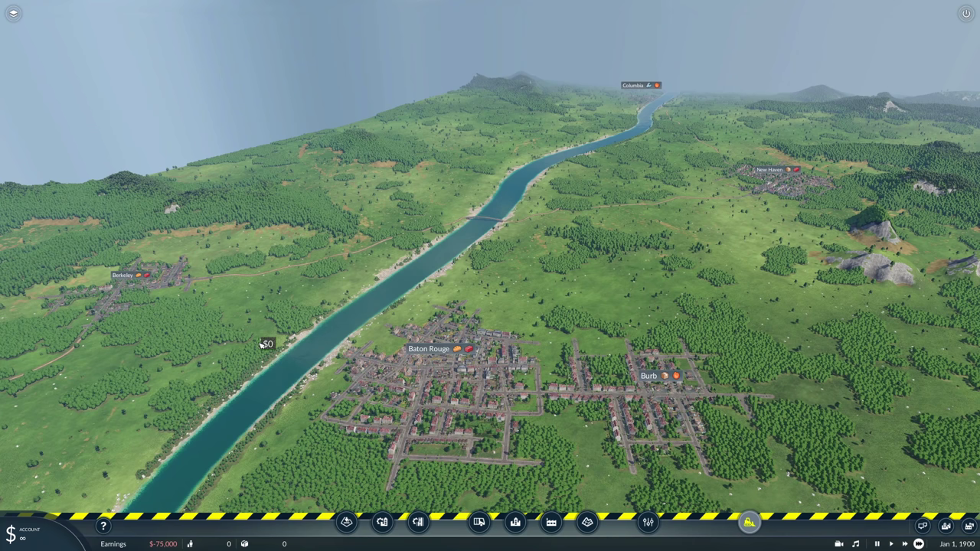
scroll(260, 358, "up", 5)
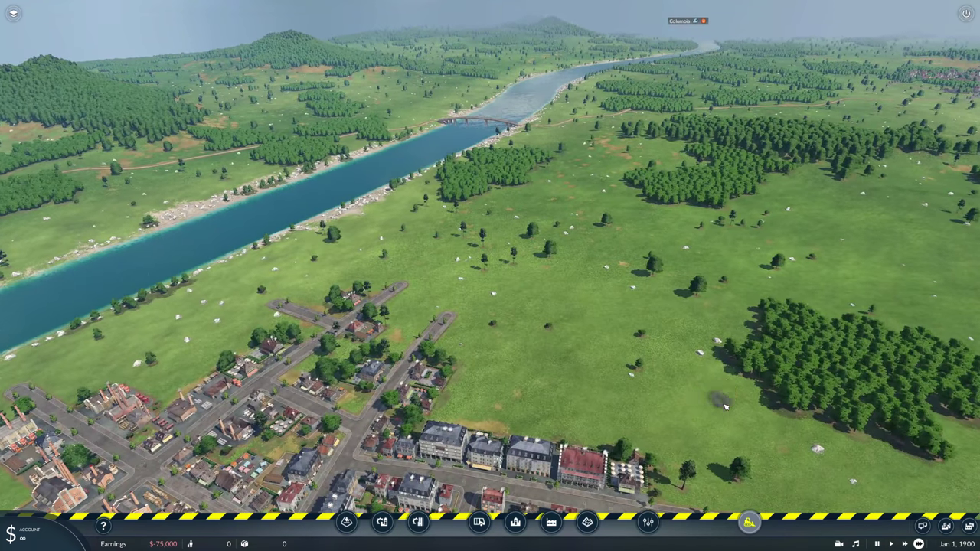
scroll(658, 374, "down", 5)
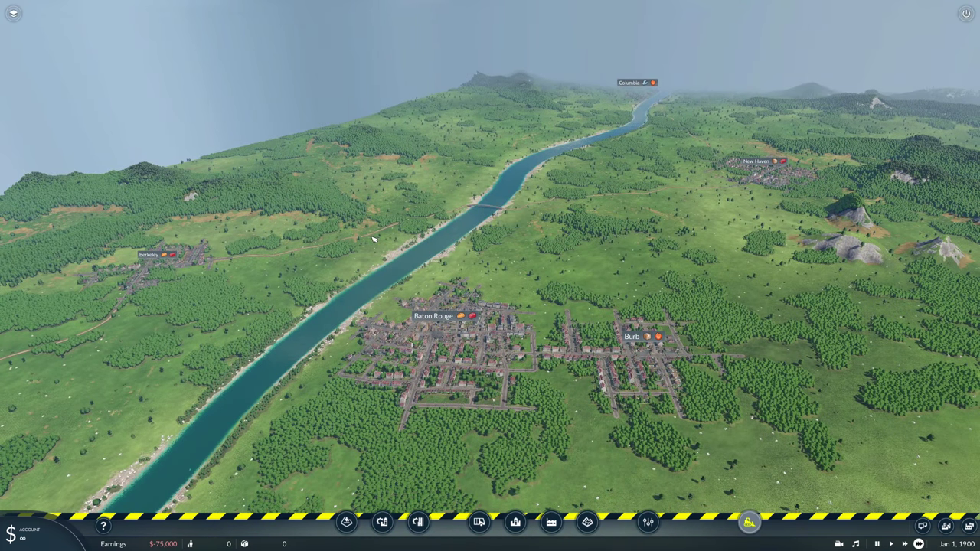
middle_click_drag(305, 330, 435, 305)
key("w")
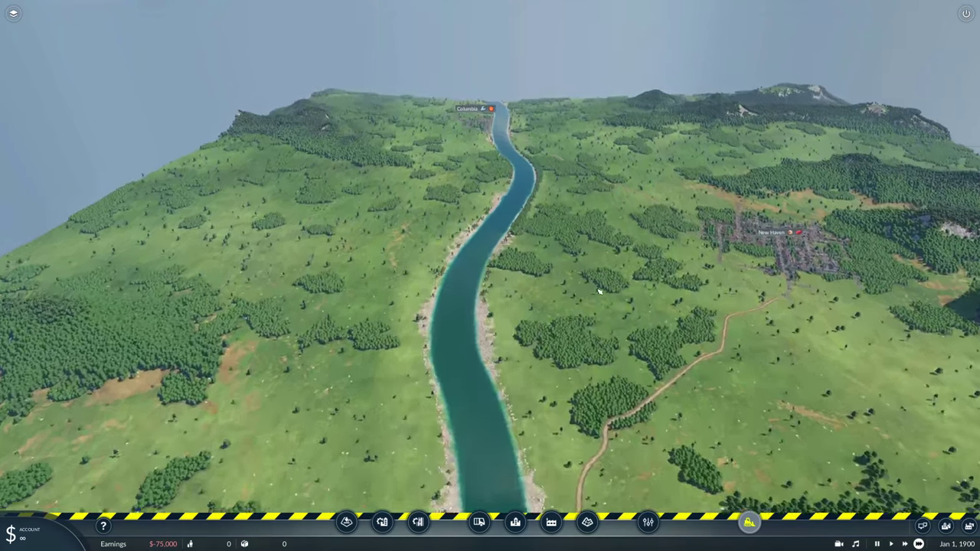
middle_click_drag(600, 291, 737, 284)
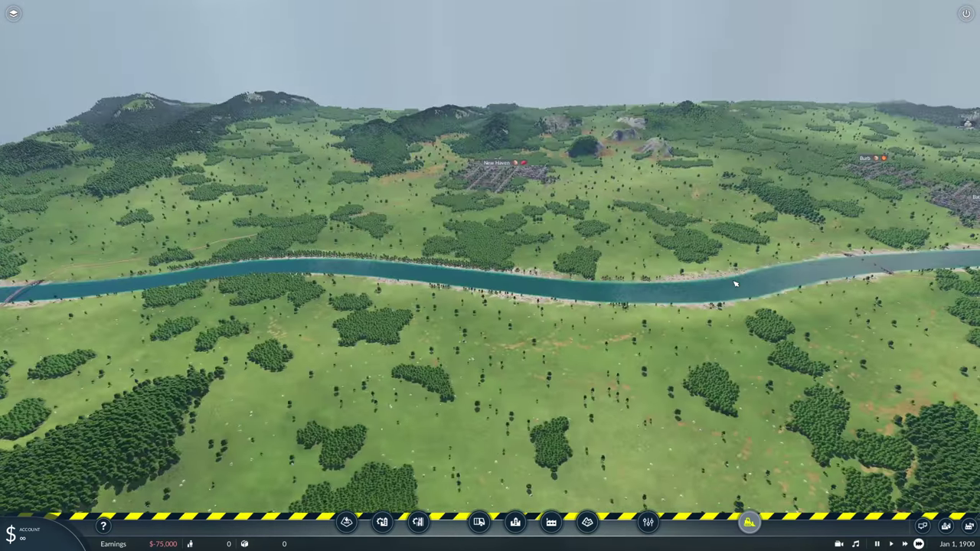
key("w")
scroll(757, 304, "up", 4)
scroll(720, 335, "up", 5)
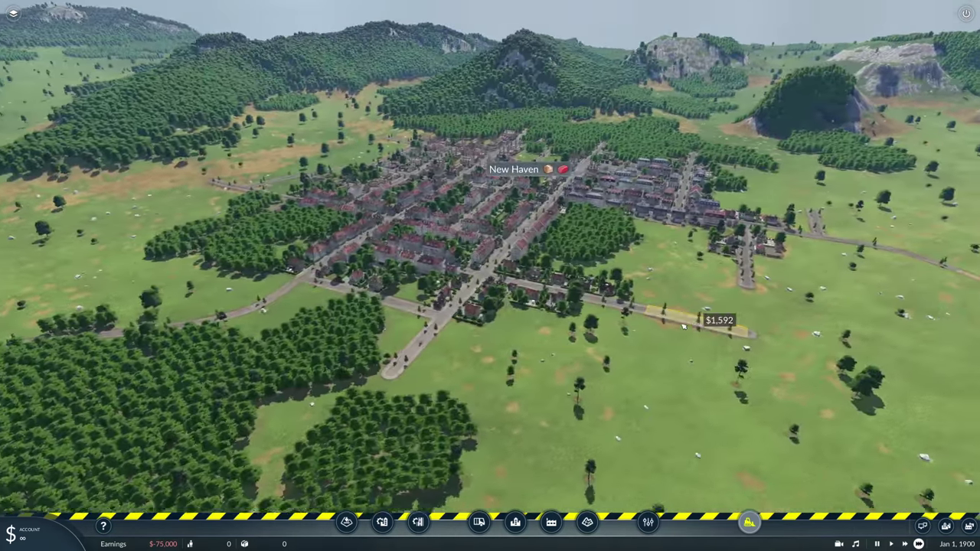
key("d")
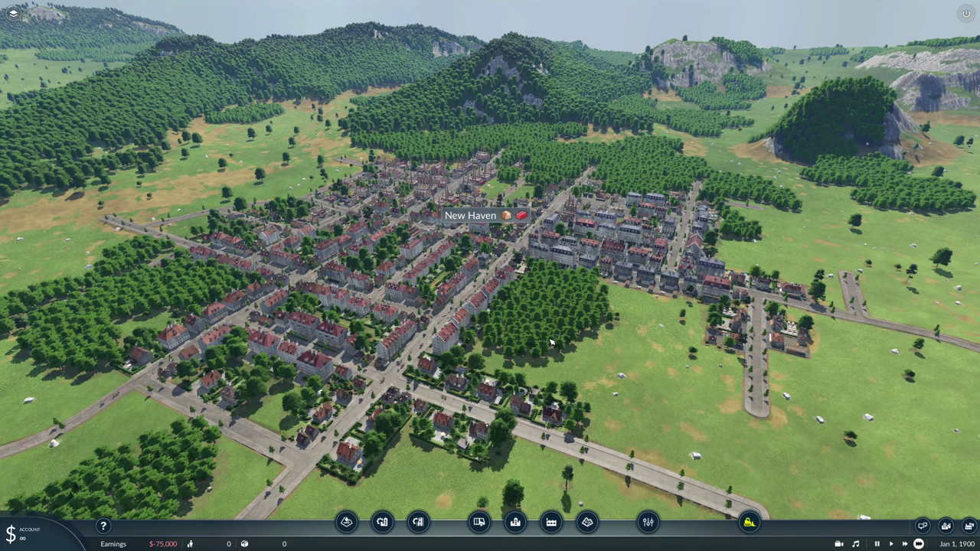
Step: Change the map date to the year 2000 and build a Huge town with random cargo demands between New Haven and Burb
left_click(962, 544)
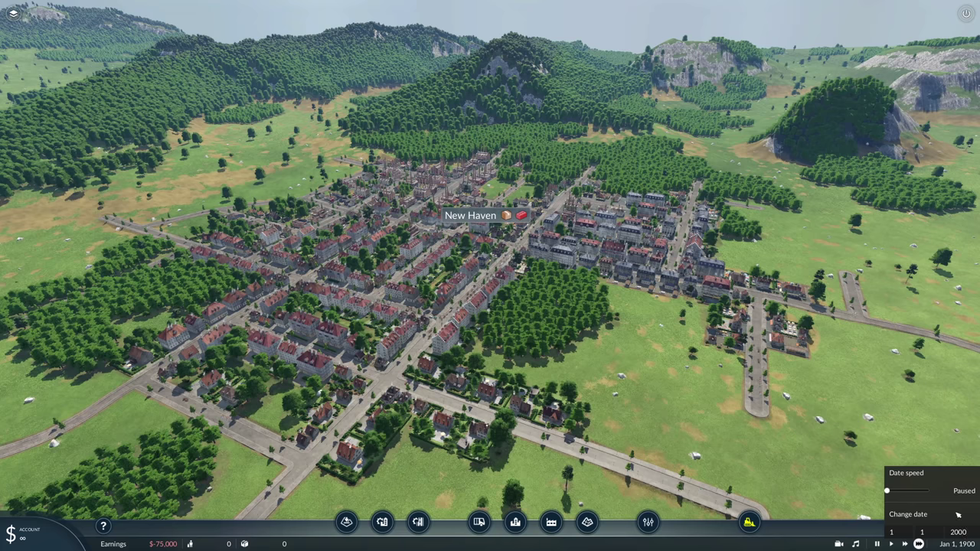
left_click(795, 455)
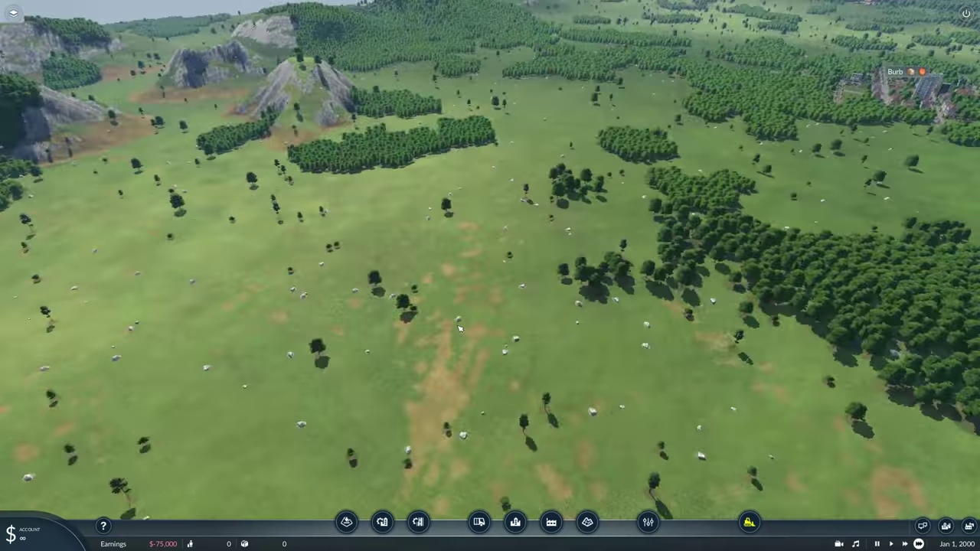
left_click(515, 523)
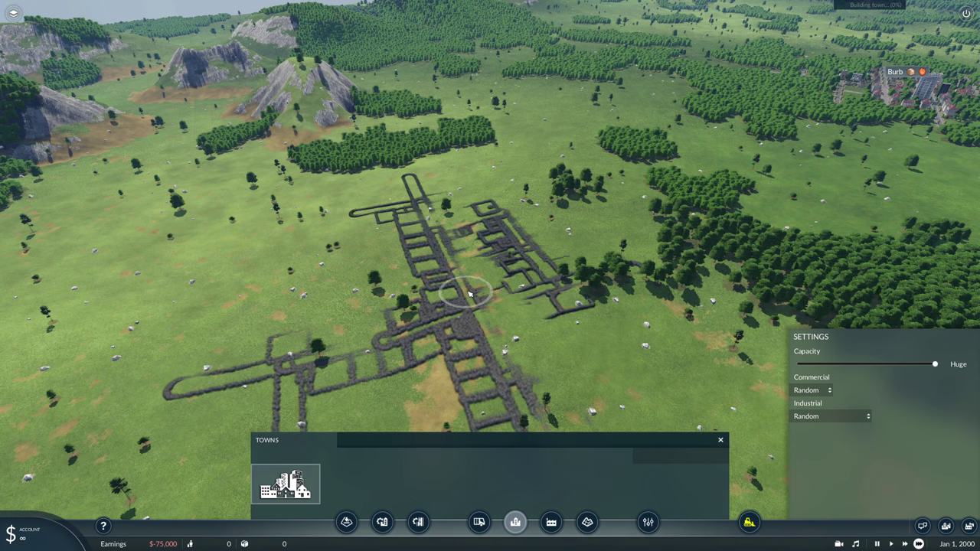
right_click_drag(552, 386, 561, 308)
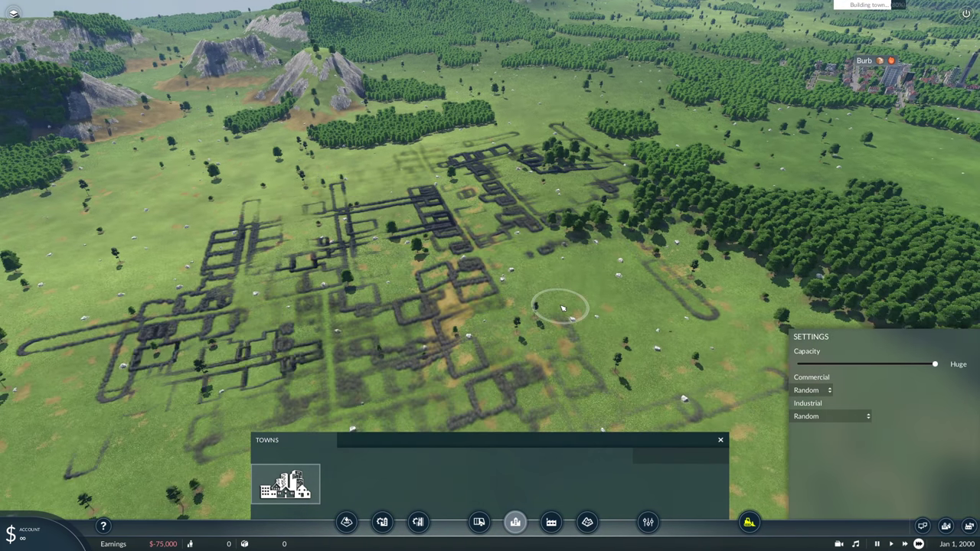
middle_click_drag(591, 330, 538, 296)
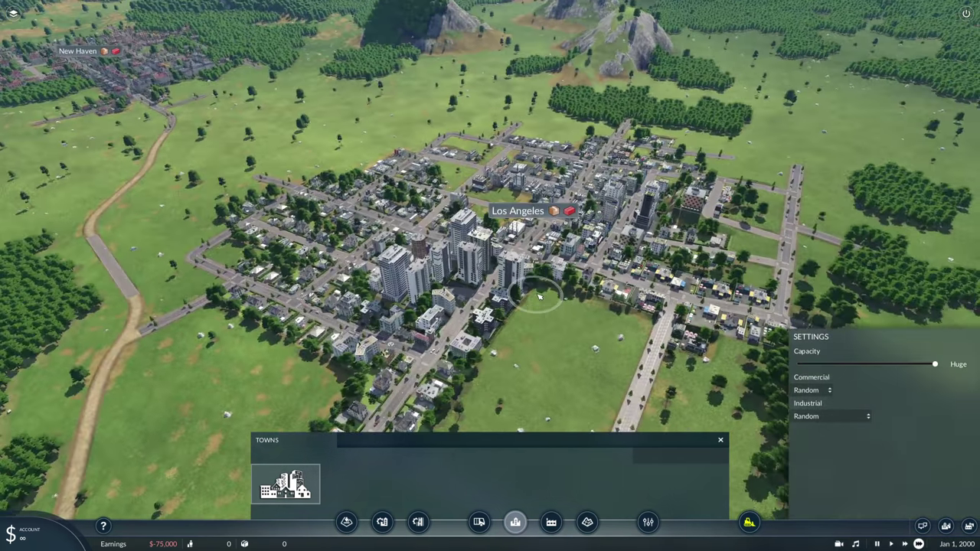
left_click(719, 440)
Step: Set the residential, commercial and industrial land use of Los Angeles to 800 each
left_click(517, 211)
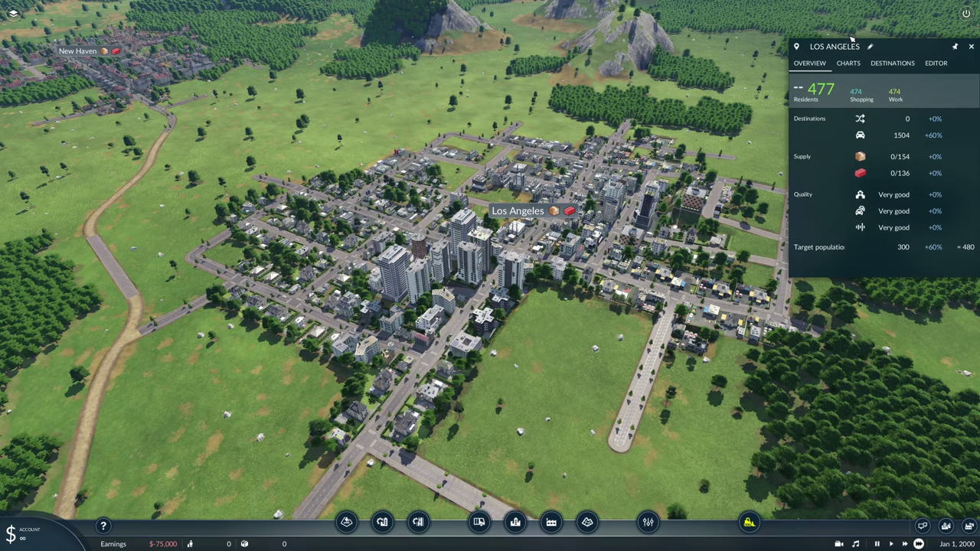
left_click_drag(898, 47, 660, 148)
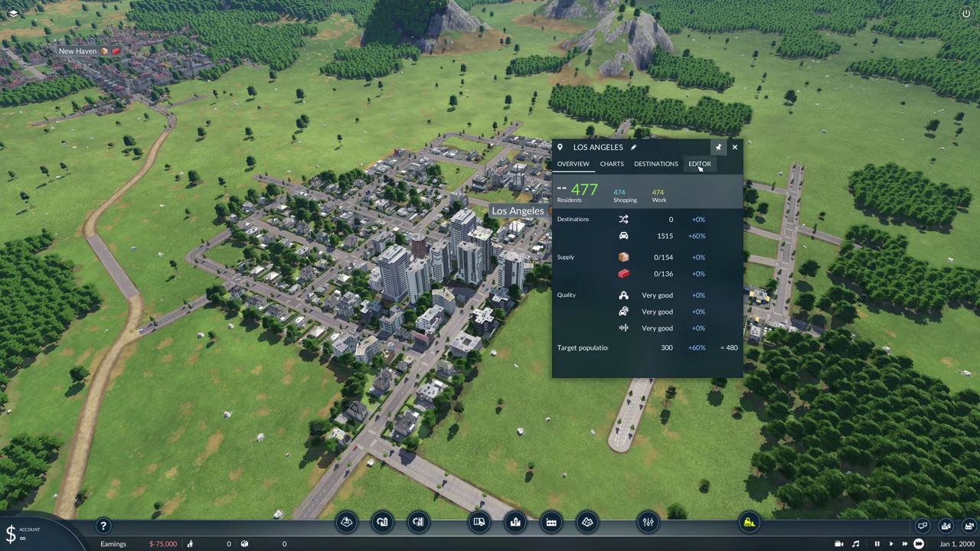
left_click(699, 165)
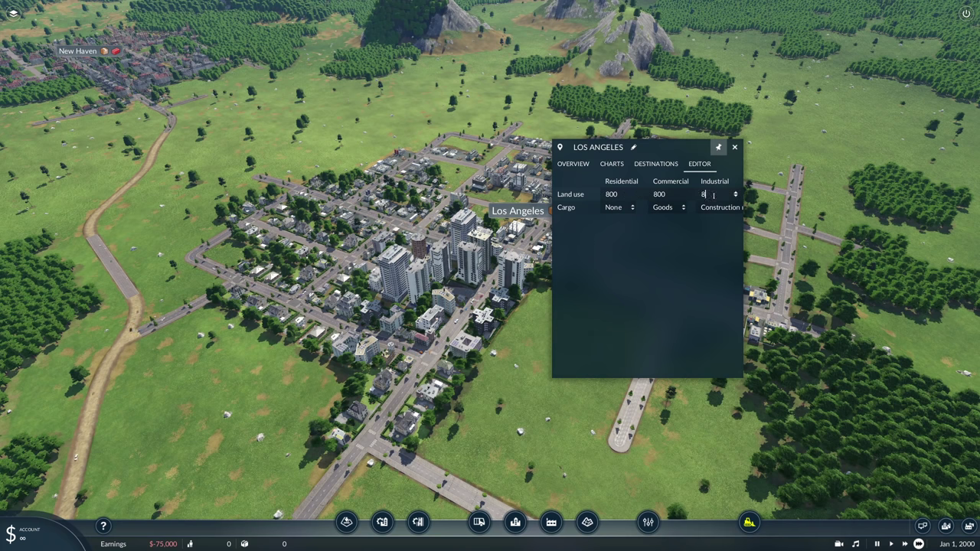
left_click(668, 250)
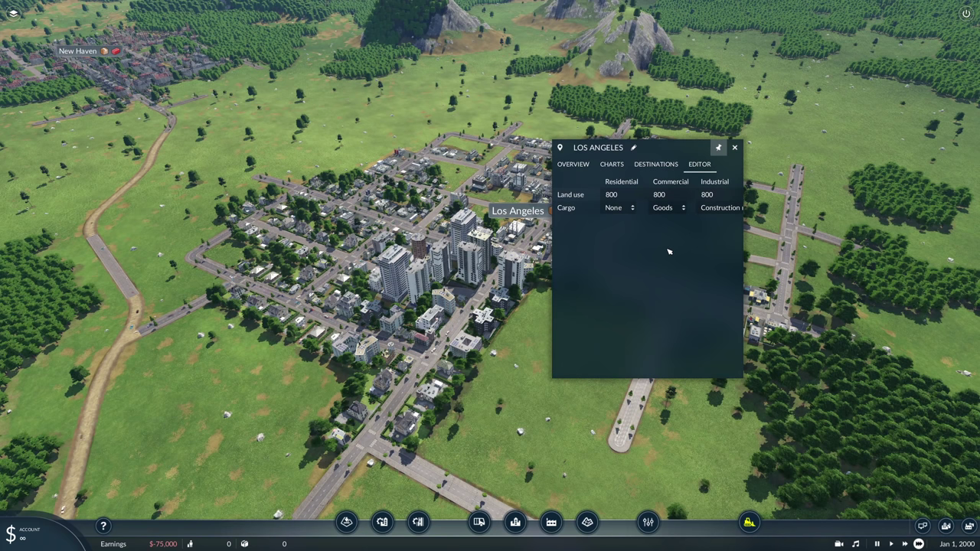
left_click(733, 149)
Step: Save the map as Tutorial2
middle_click_drag(599, 378, 457, 308)
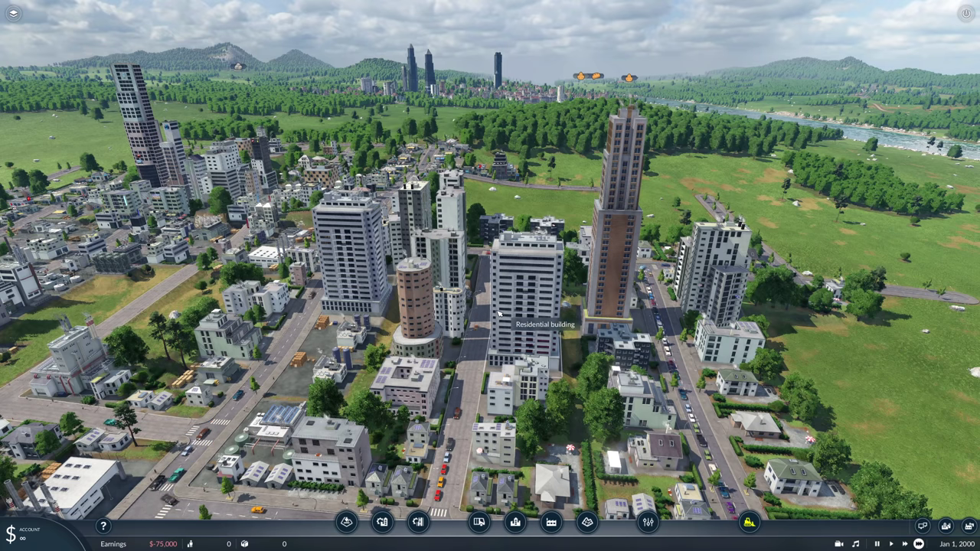
key("space")
key("Escape")
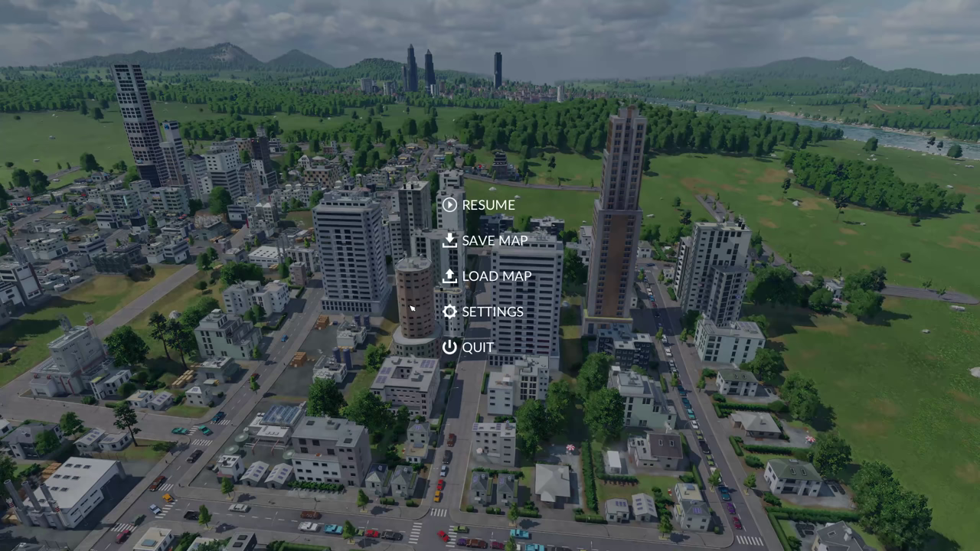
left_click(475, 241)
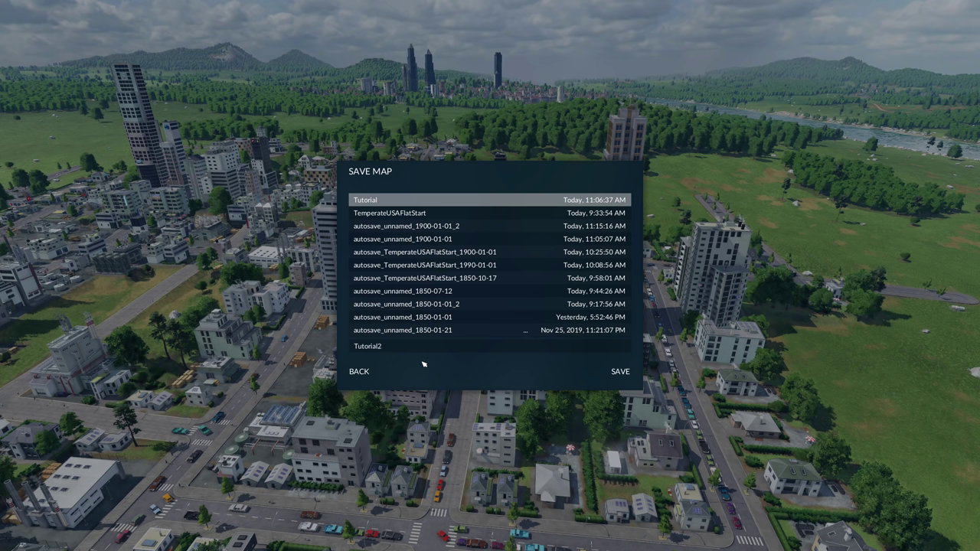
left_click(619, 372)
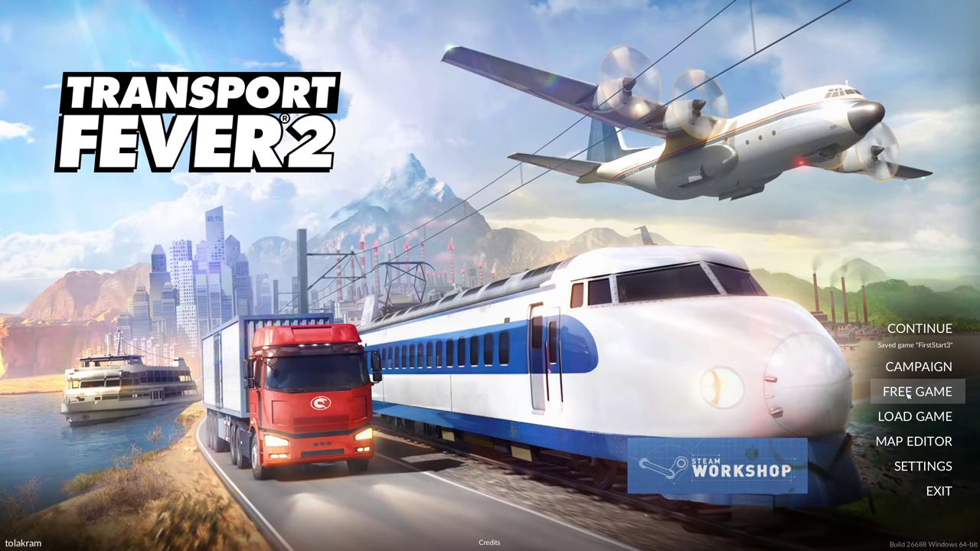
Step: Generate a new random seed in the free game setup, and start a free game on the saved map Tutorial2 instead
left_click(908, 394)
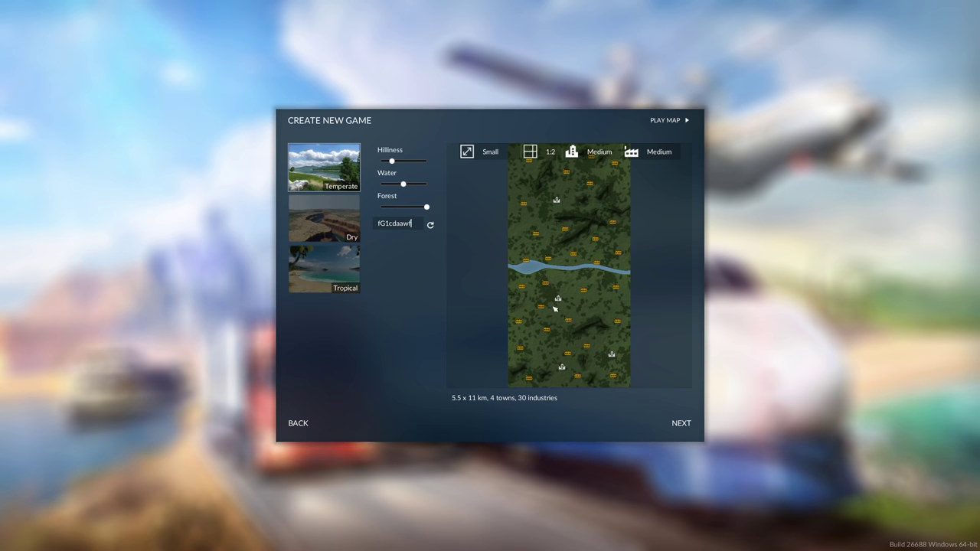
left_click(430, 224)
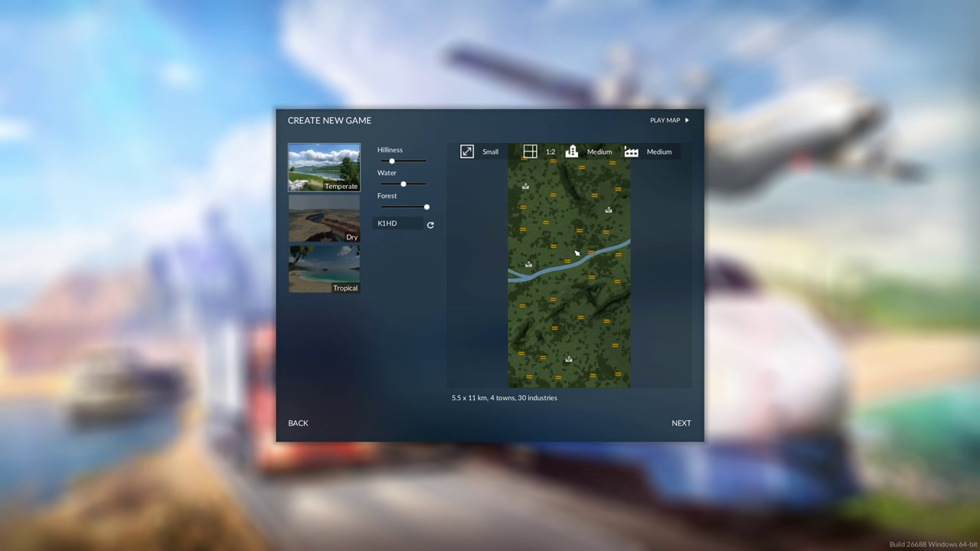
left_click(667, 121)
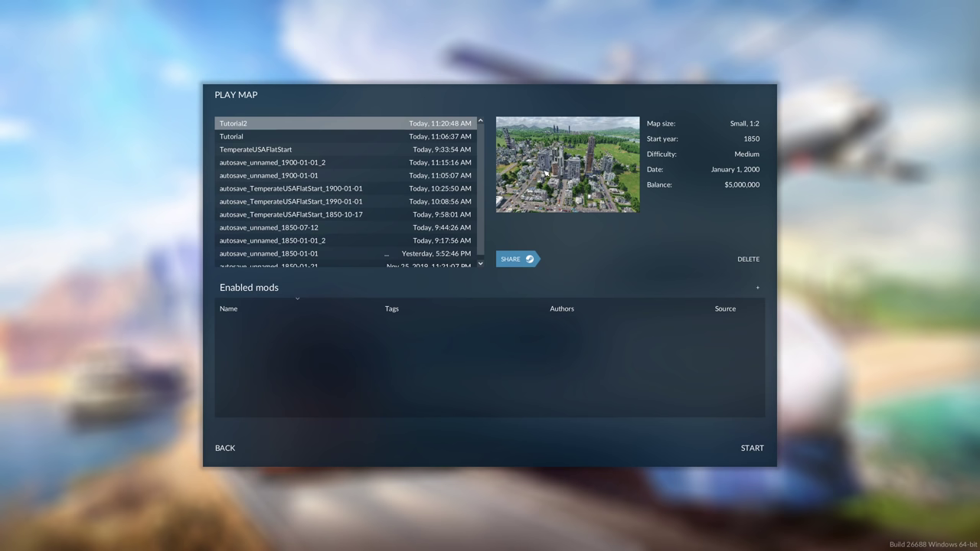
left_click(752, 448)
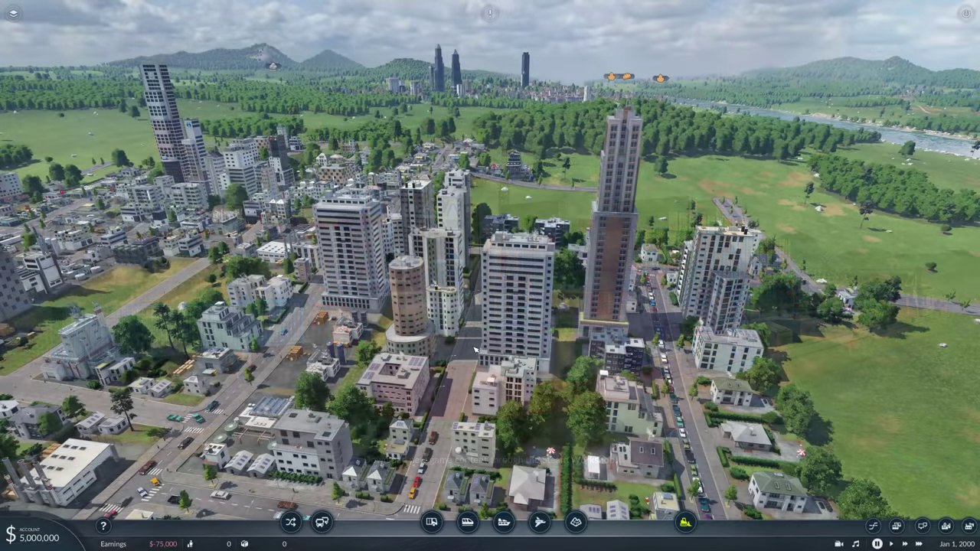
Step: Check the date speed setting and examine the buildings and layout of Los Angeles and its neighbouring towns in the started game
key("q")
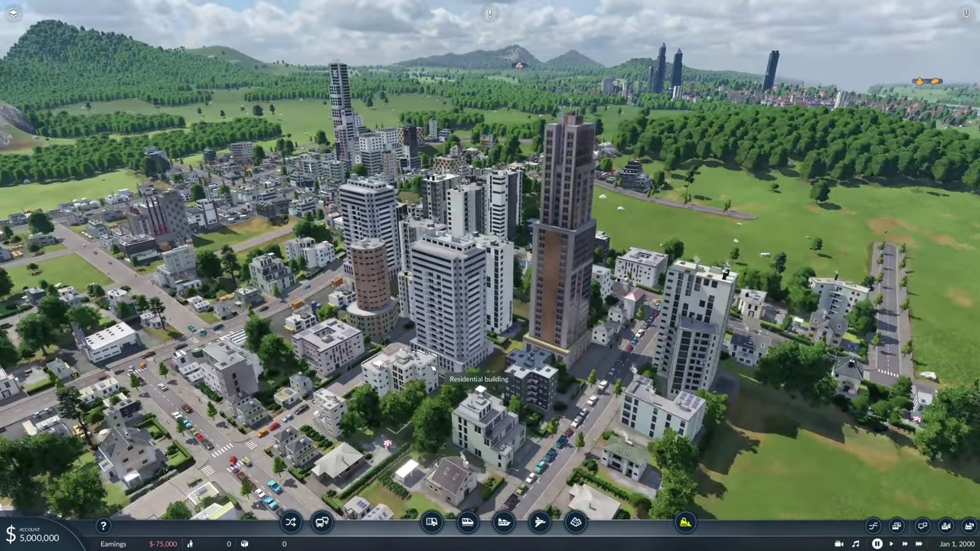
mouse_move(966, 545)
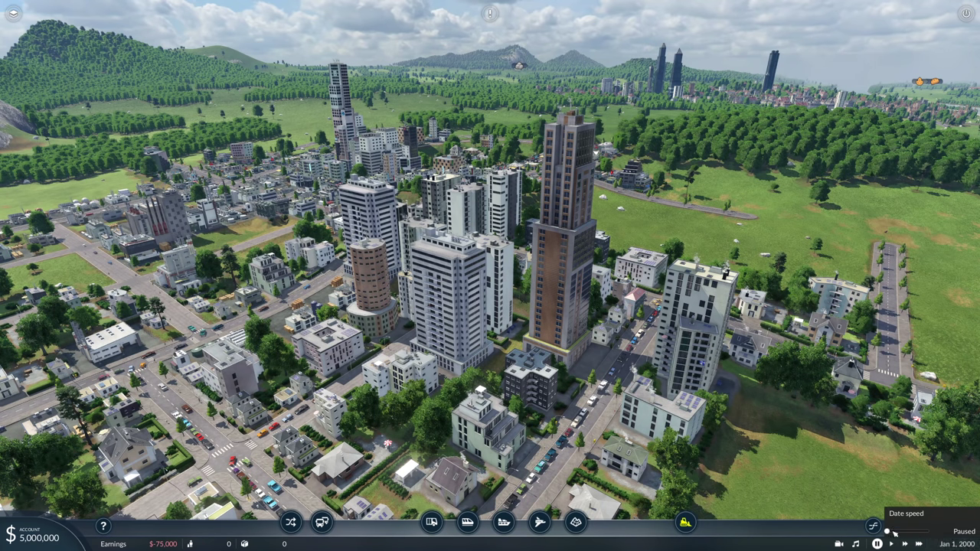
mouse_move(888, 531)
left_mouse_down()
mouse_move(931, 531)
mouse_move(888, 532)
left_mouse_up()
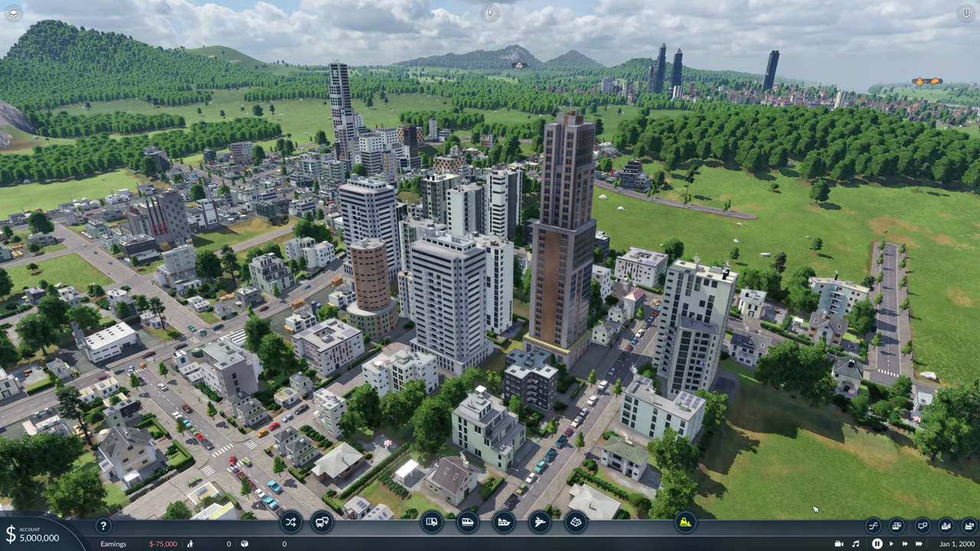
scroll(816, 509, "down", 5)
middle_click_drag(815, 509, 607, 412)
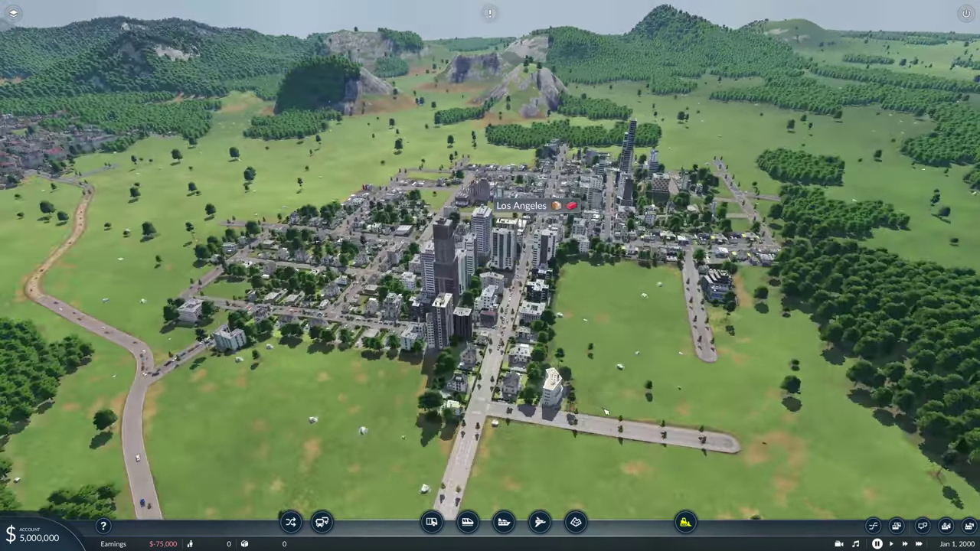
scroll(604, 411, "up", 6)
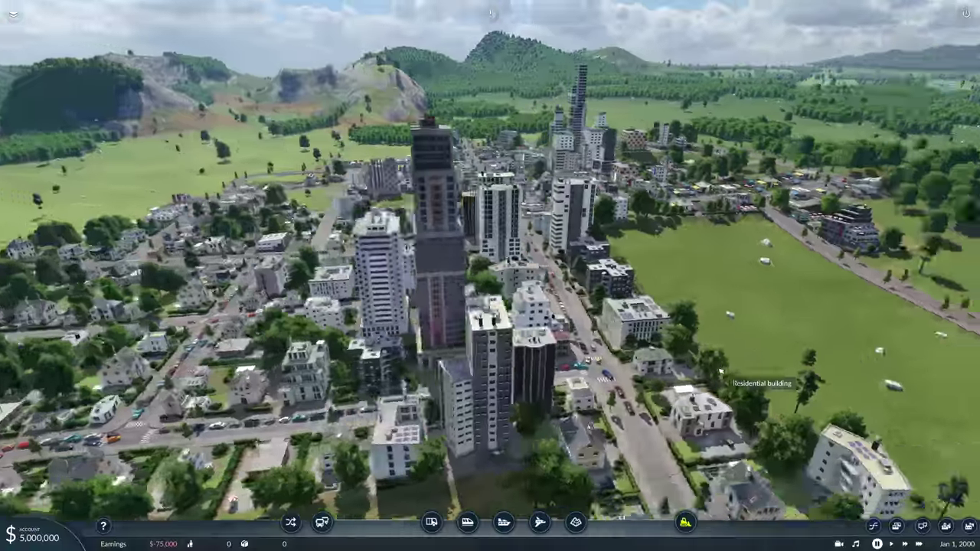
middle_click_drag(722, 374, 709, 340)
key("w")
scroll(870, 334, "down", 6)
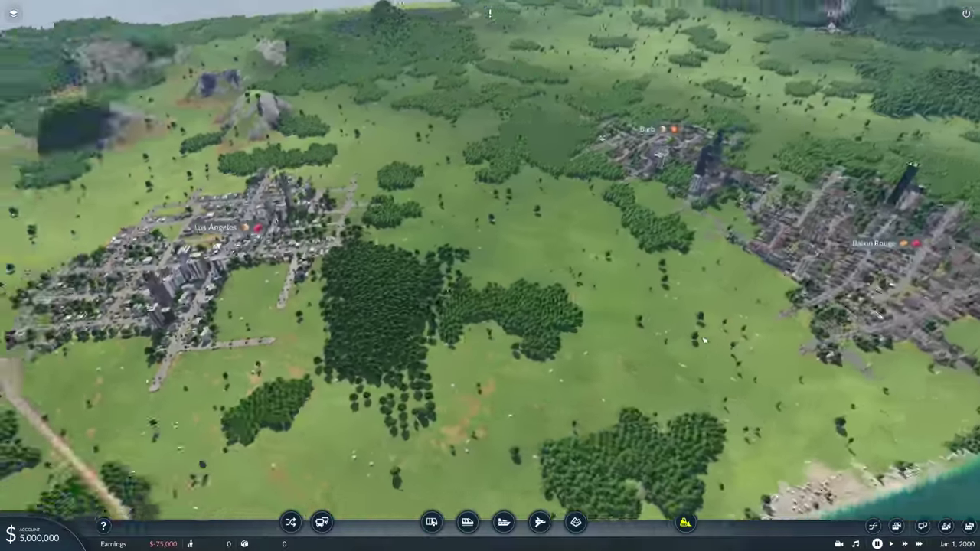